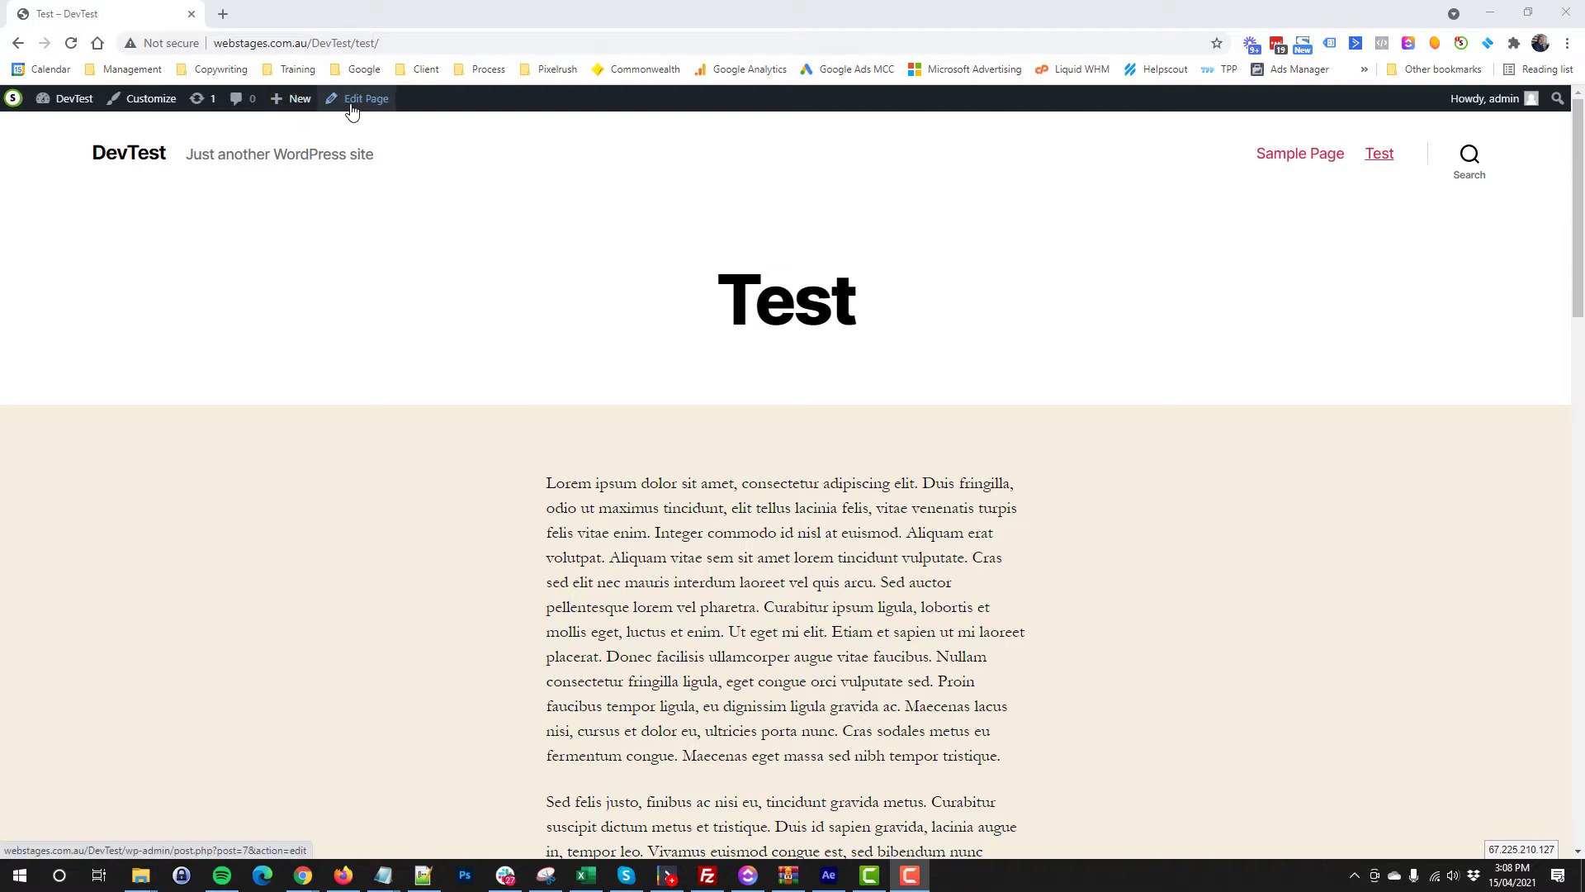
Step: Look through the body text of the published Test page from the first paragraph onward
{"action": "left_click_drag", "start_coordinate": [537, 483], "coordinate": [769, 665]}
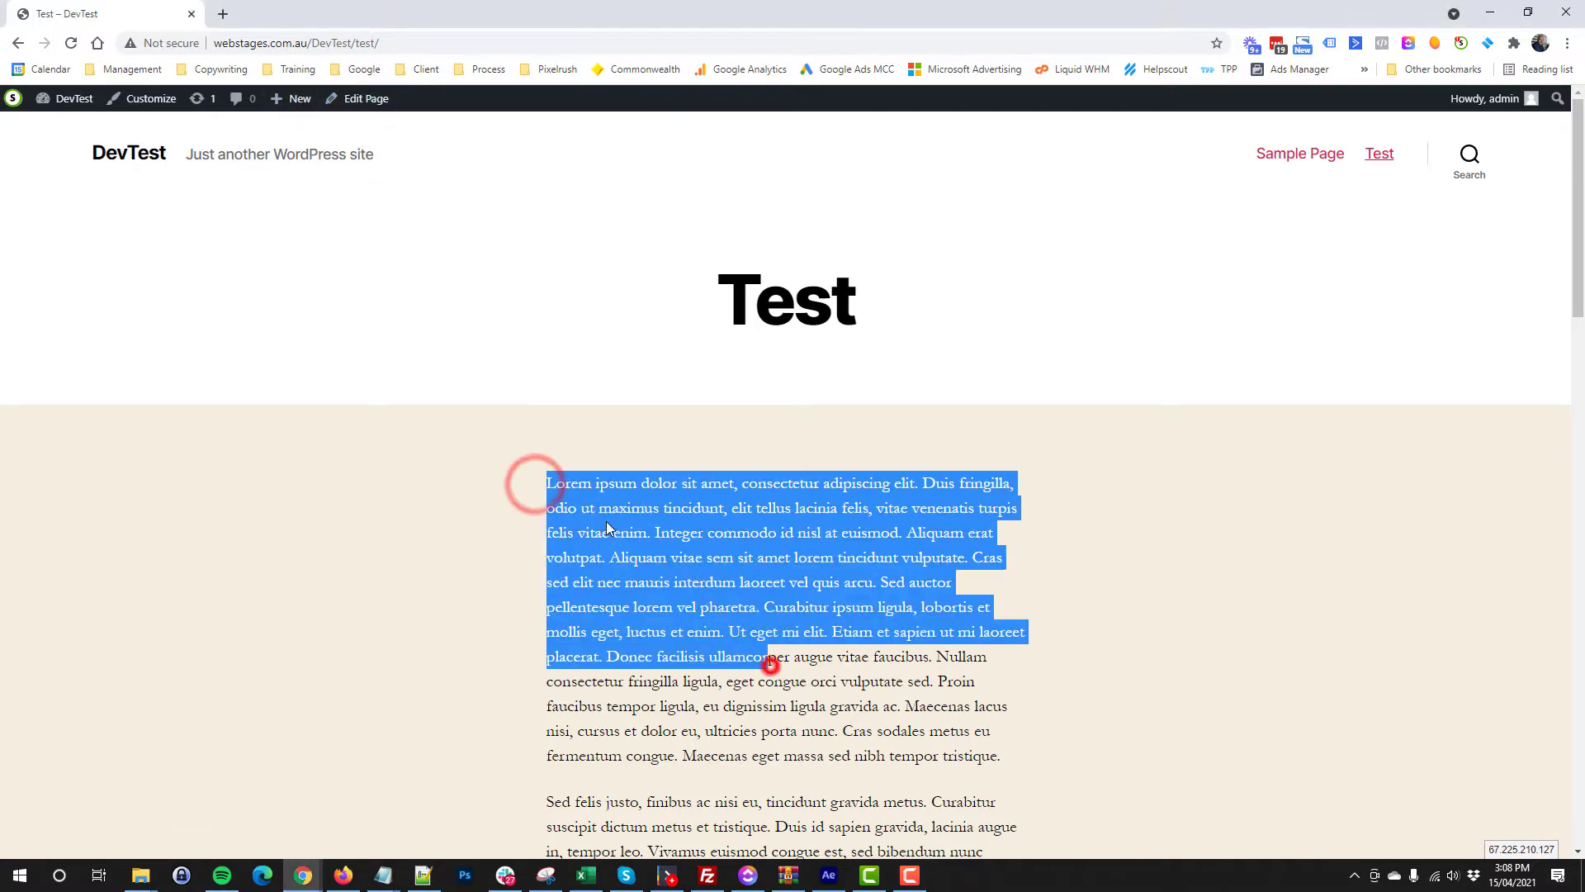
{"action": "left_click", "coordinate": [545, 481]}
{"action": "scroll", "coordinate": [567, 459], "scroll_direction": "down", "scroll_amount": 1}
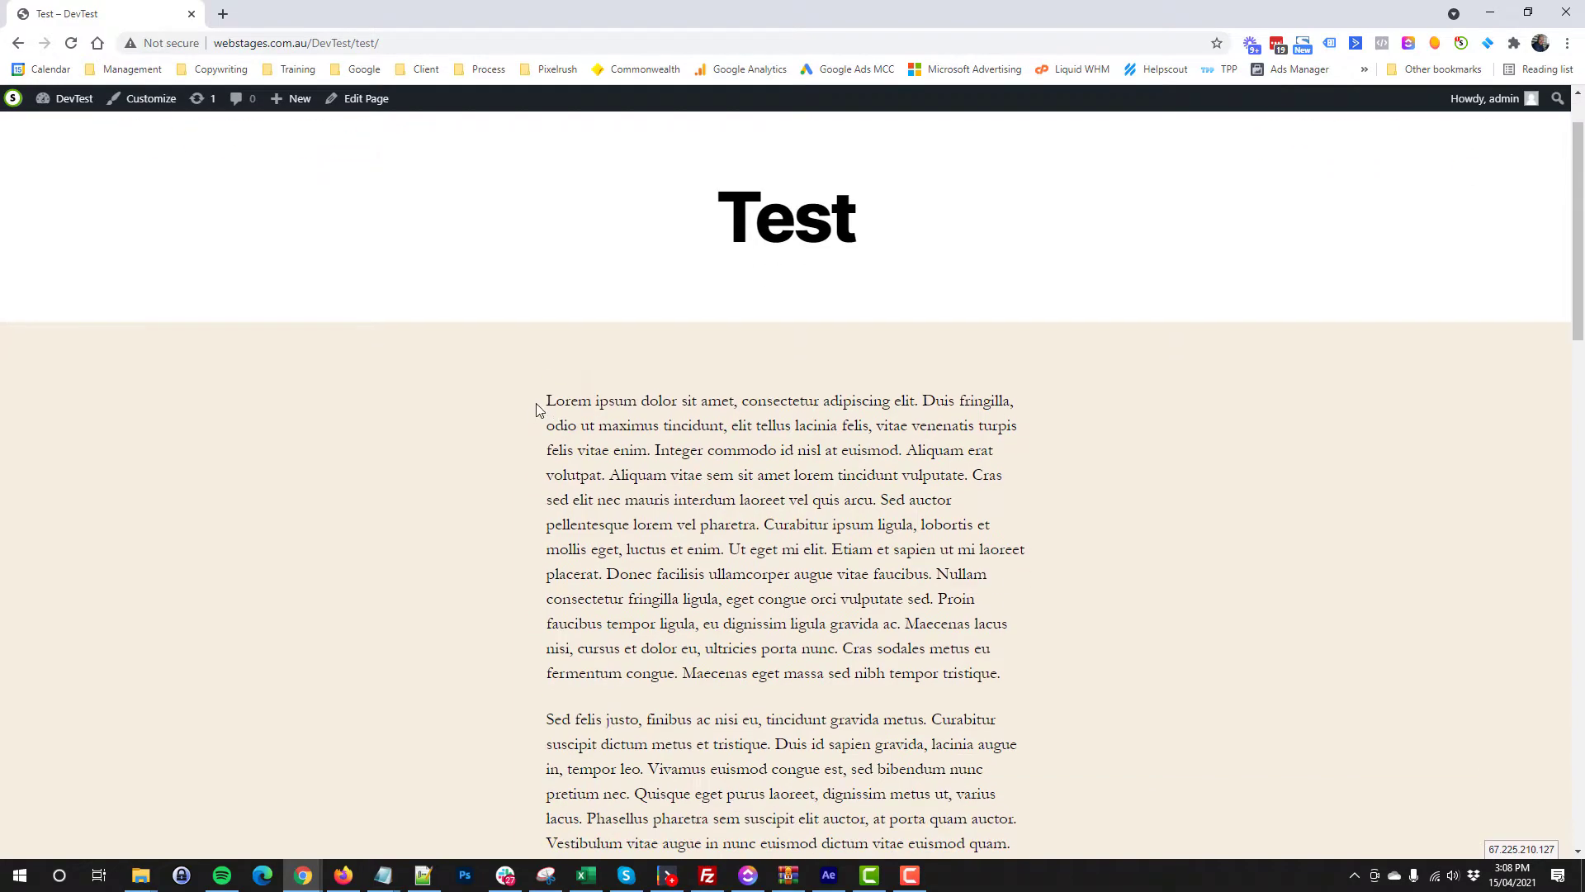
{"action": "left_click_drag", "start_coordinate": [543, 402], "coordinate": [640, 404]}
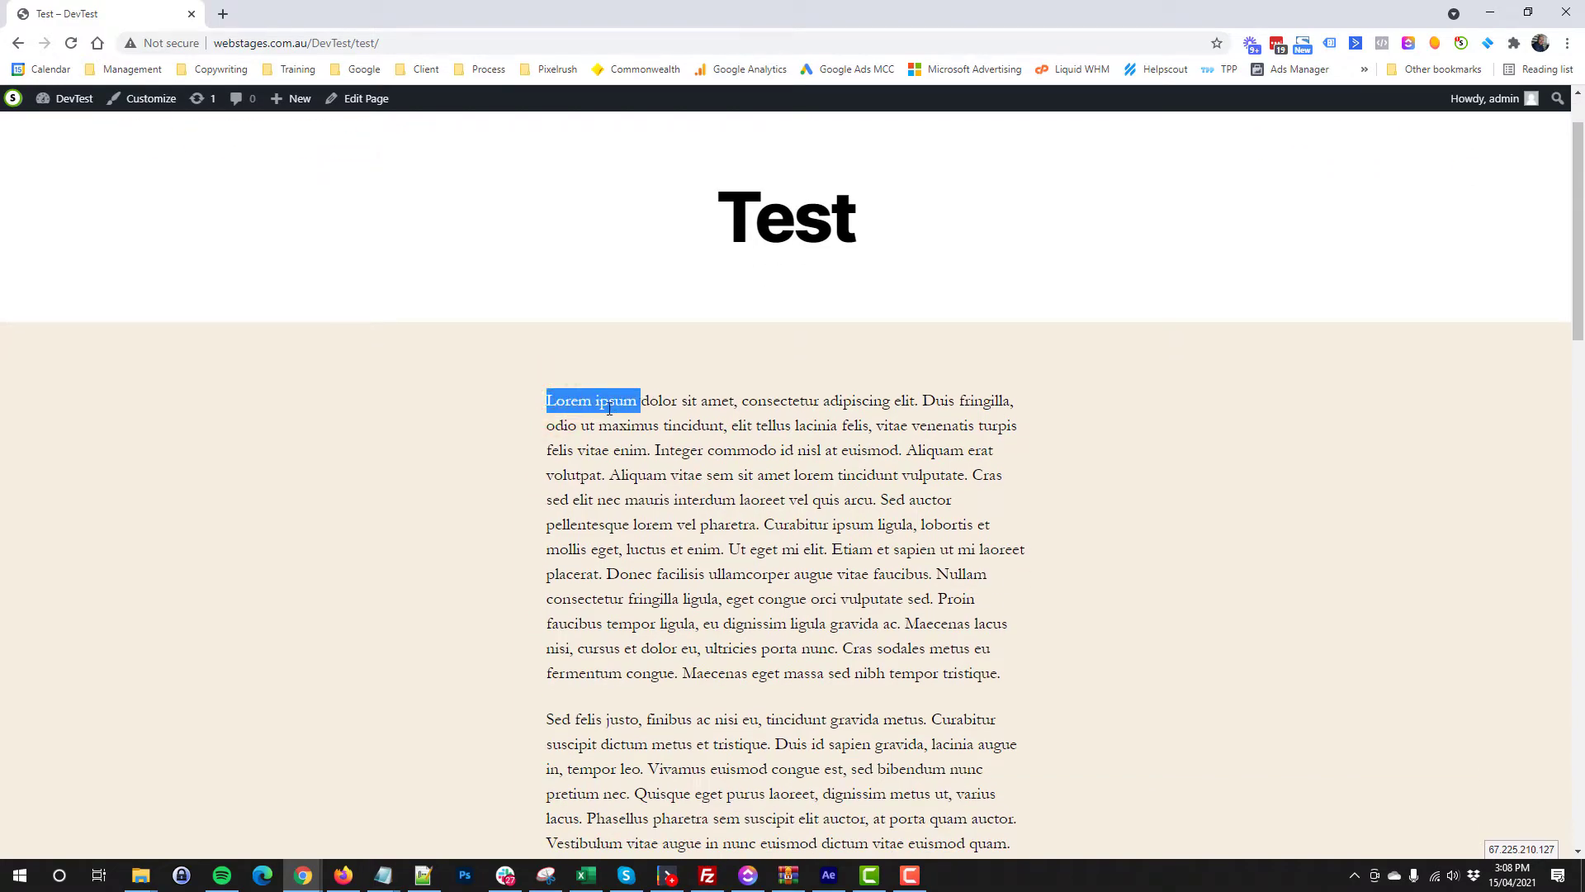
{"action": "scroll", "coordinate": [611, 413], "scroll_direction": "down", "scroll_amount": 18}
{"action": "scroll", "coordinate": [618, 447], "scroll_direction": "up", "scroll_amount": 6}
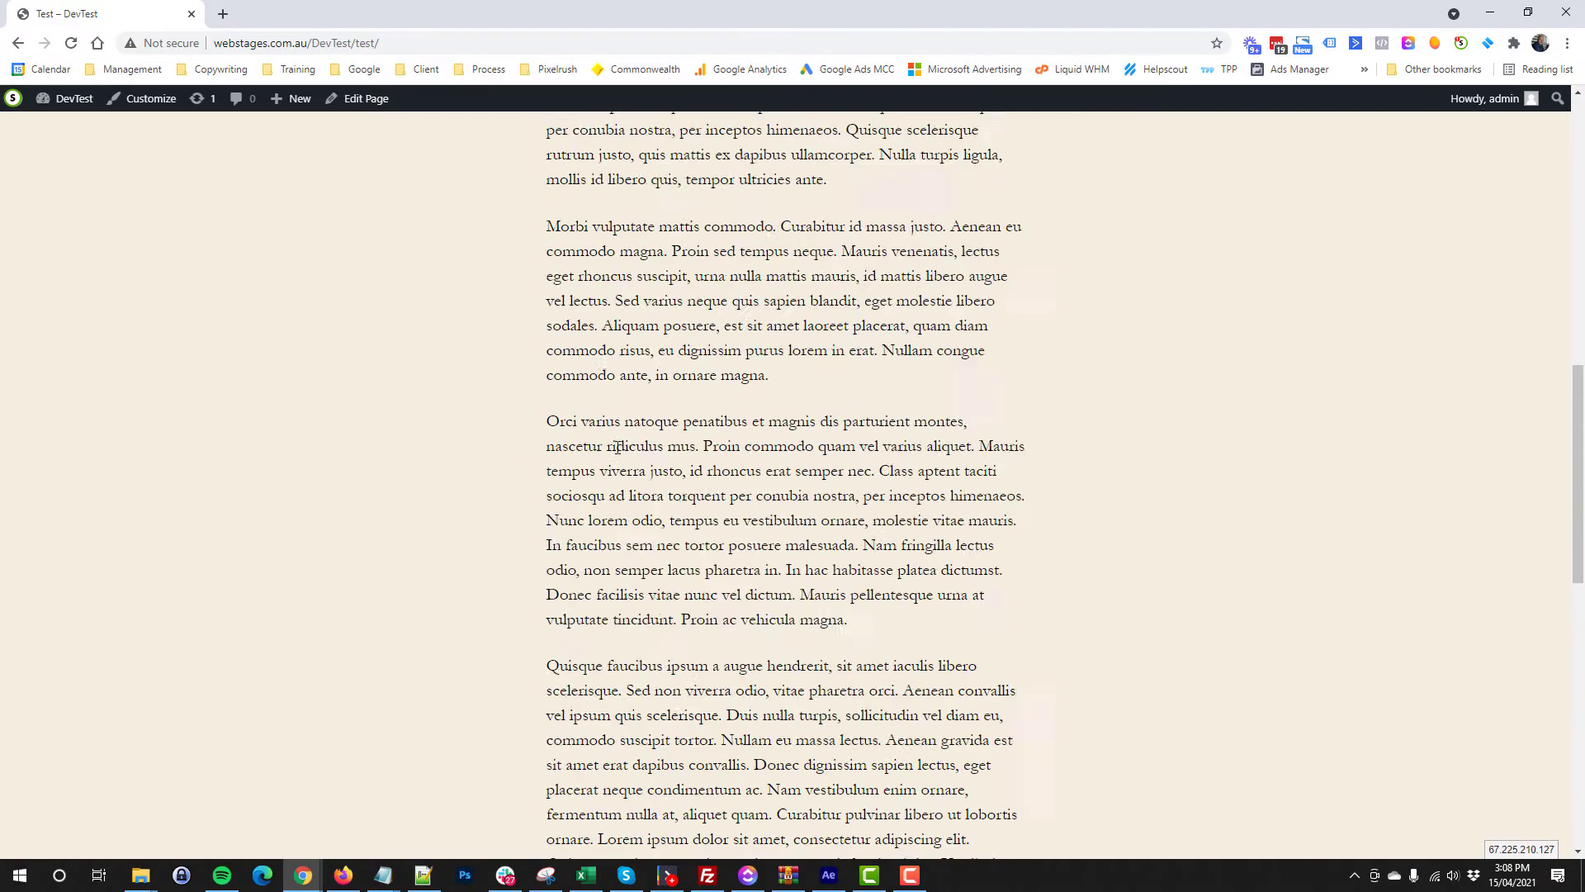
{"action": "scroll", "coordinate": [618, 447], "scroll_direction": "up", "scroll_amount": 12}
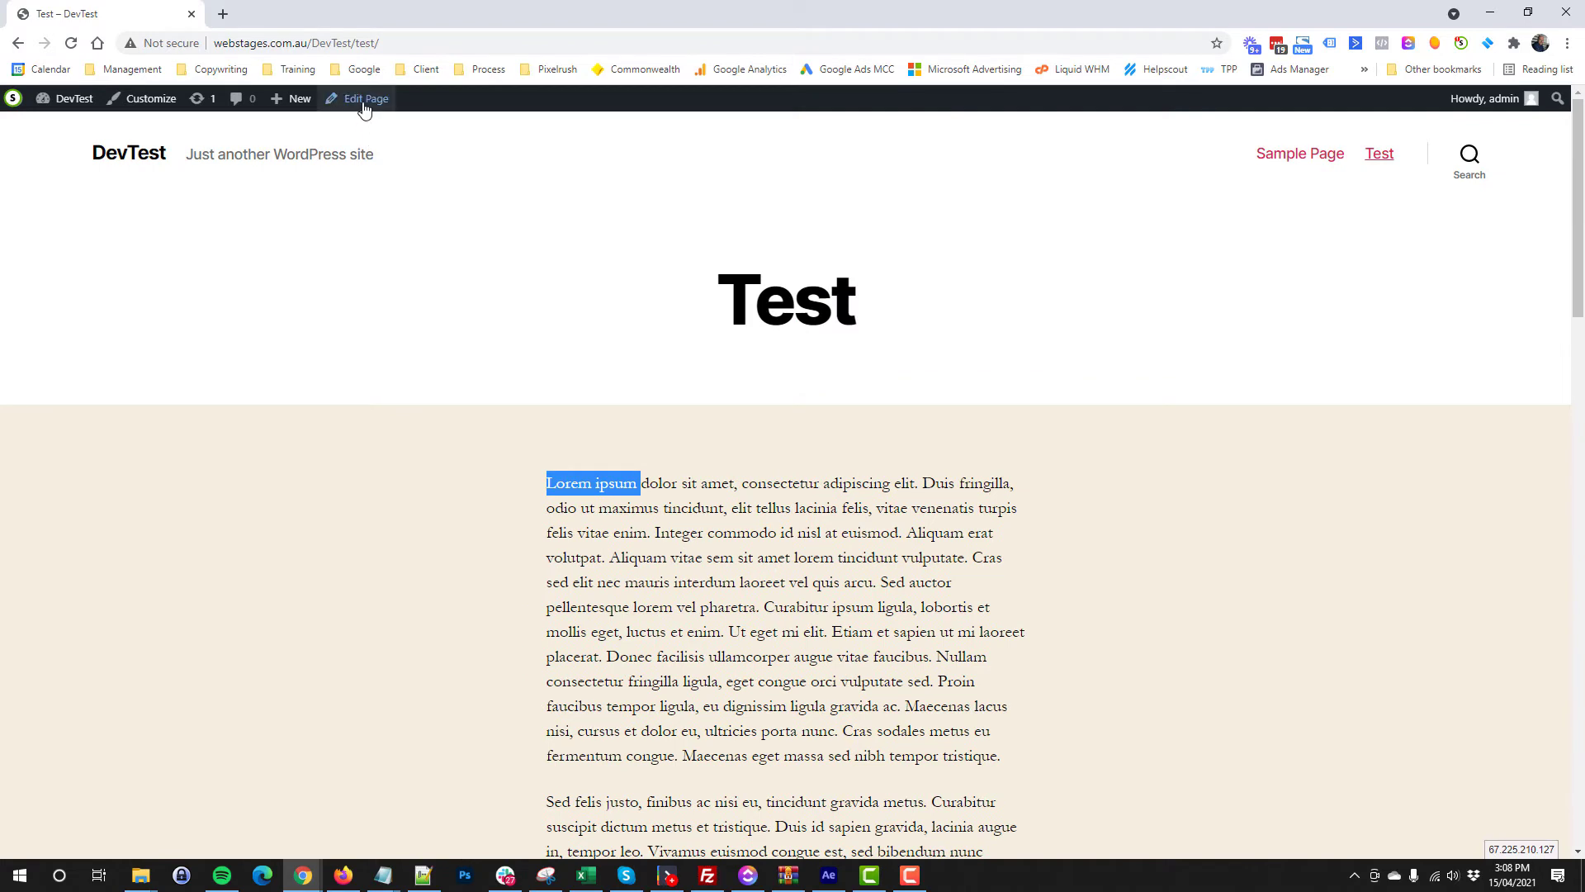
Step: Open the Test page for editing in a new tab and insert the shortcode [dki] before "Lorem ipsum" in the first paragraph
{"action": "middle_click", "coordinate": [364, 107]}
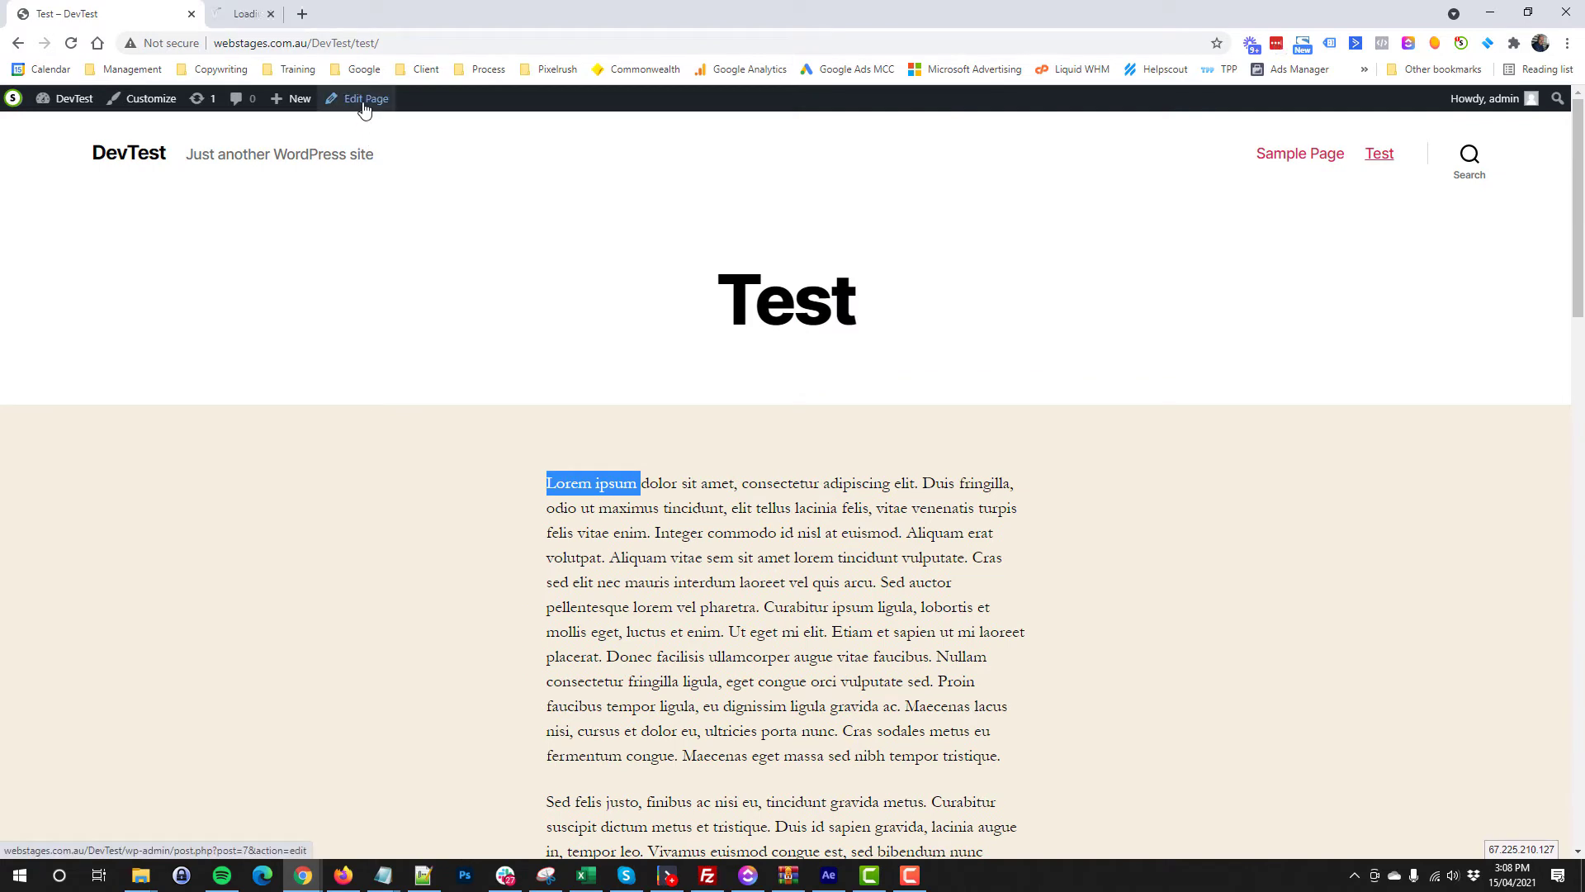
{"action": "left_click", "coordinate": [256, 15]}
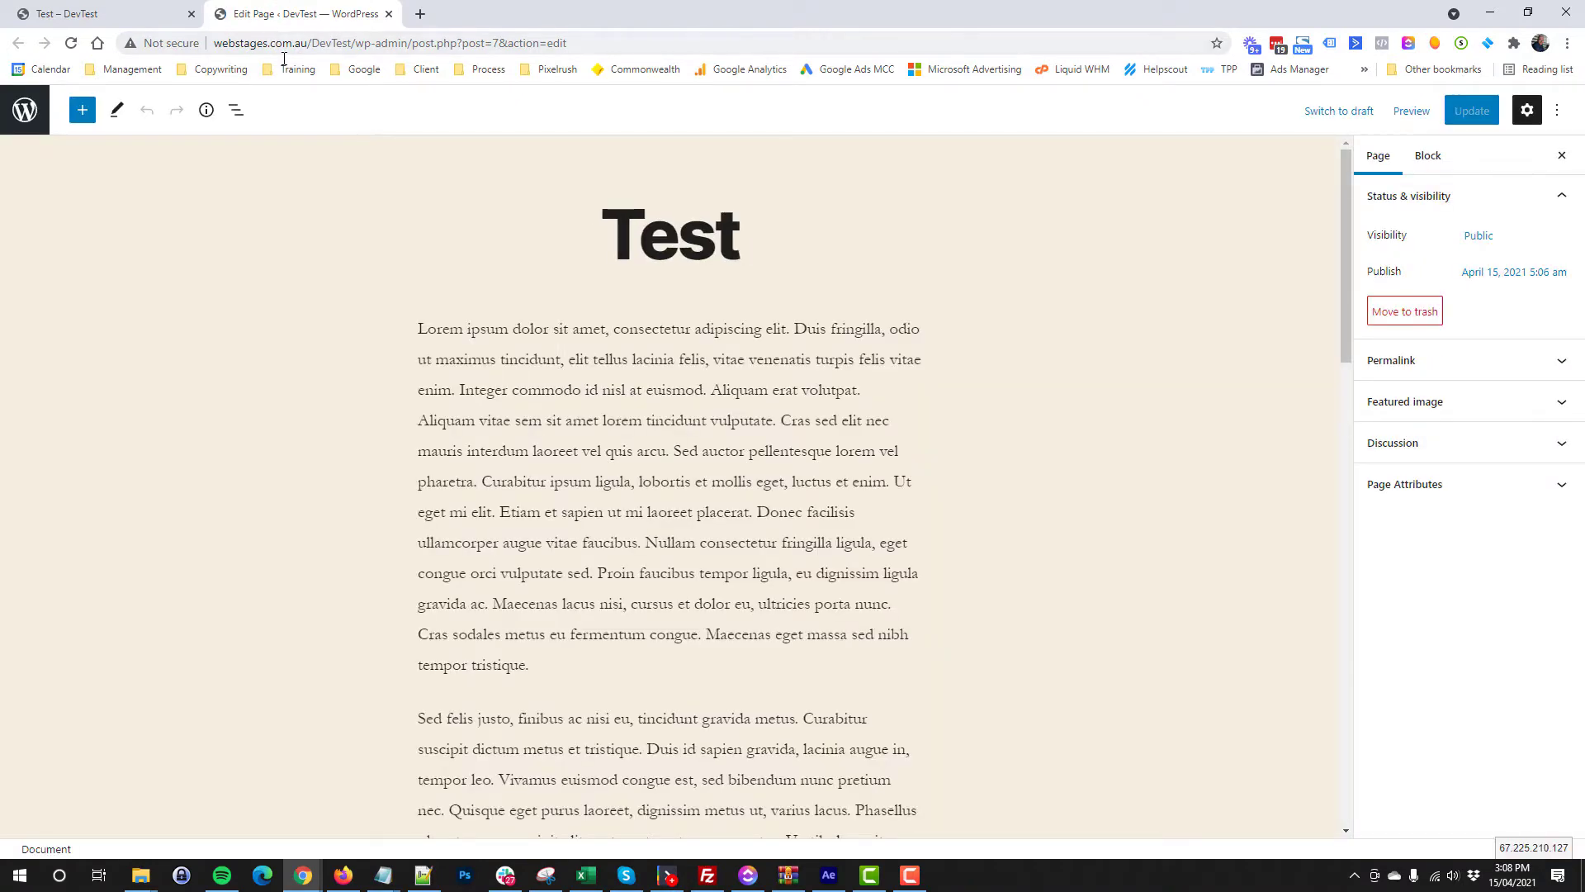
{"action": "left_click", "coordinate": [611, 238]}
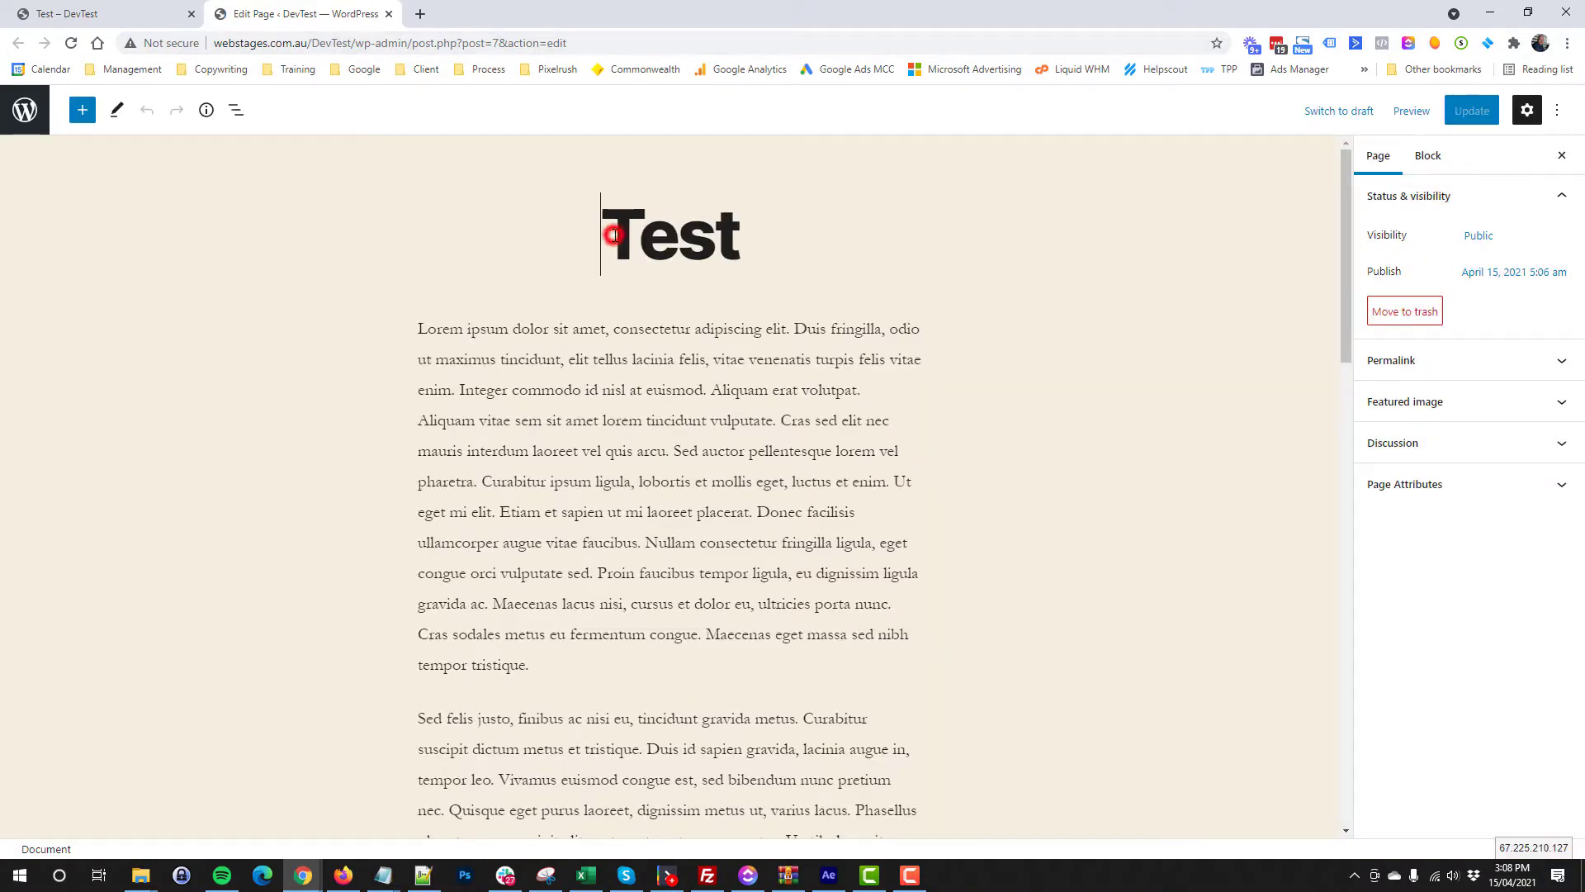
{"action": "left_click", "coordinate": [405, 325]}
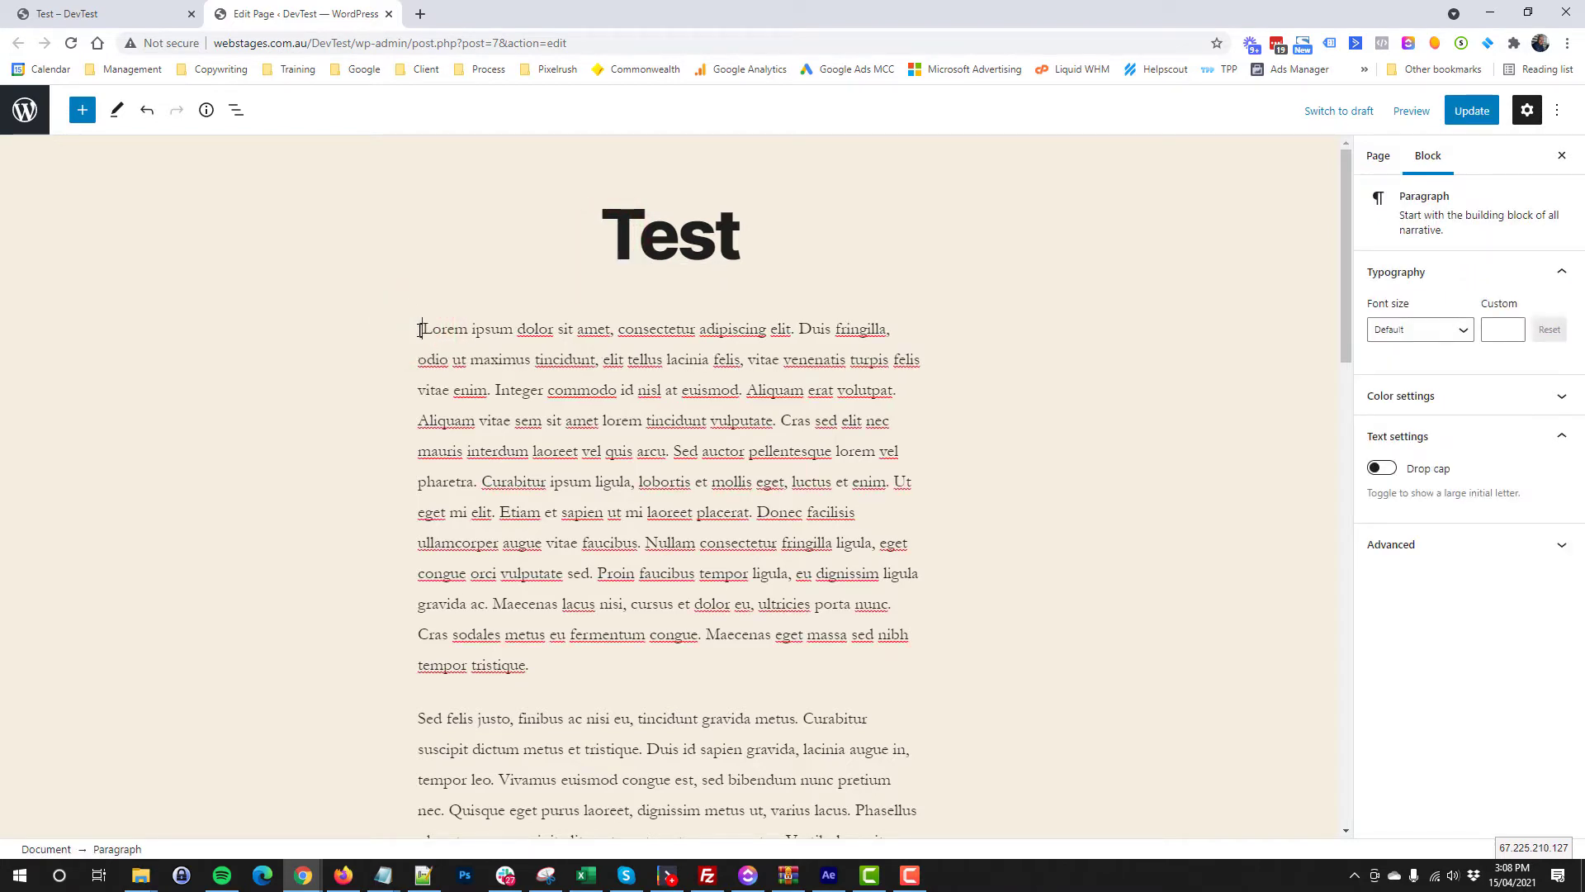
{"action": "type", "text": "dki]"}
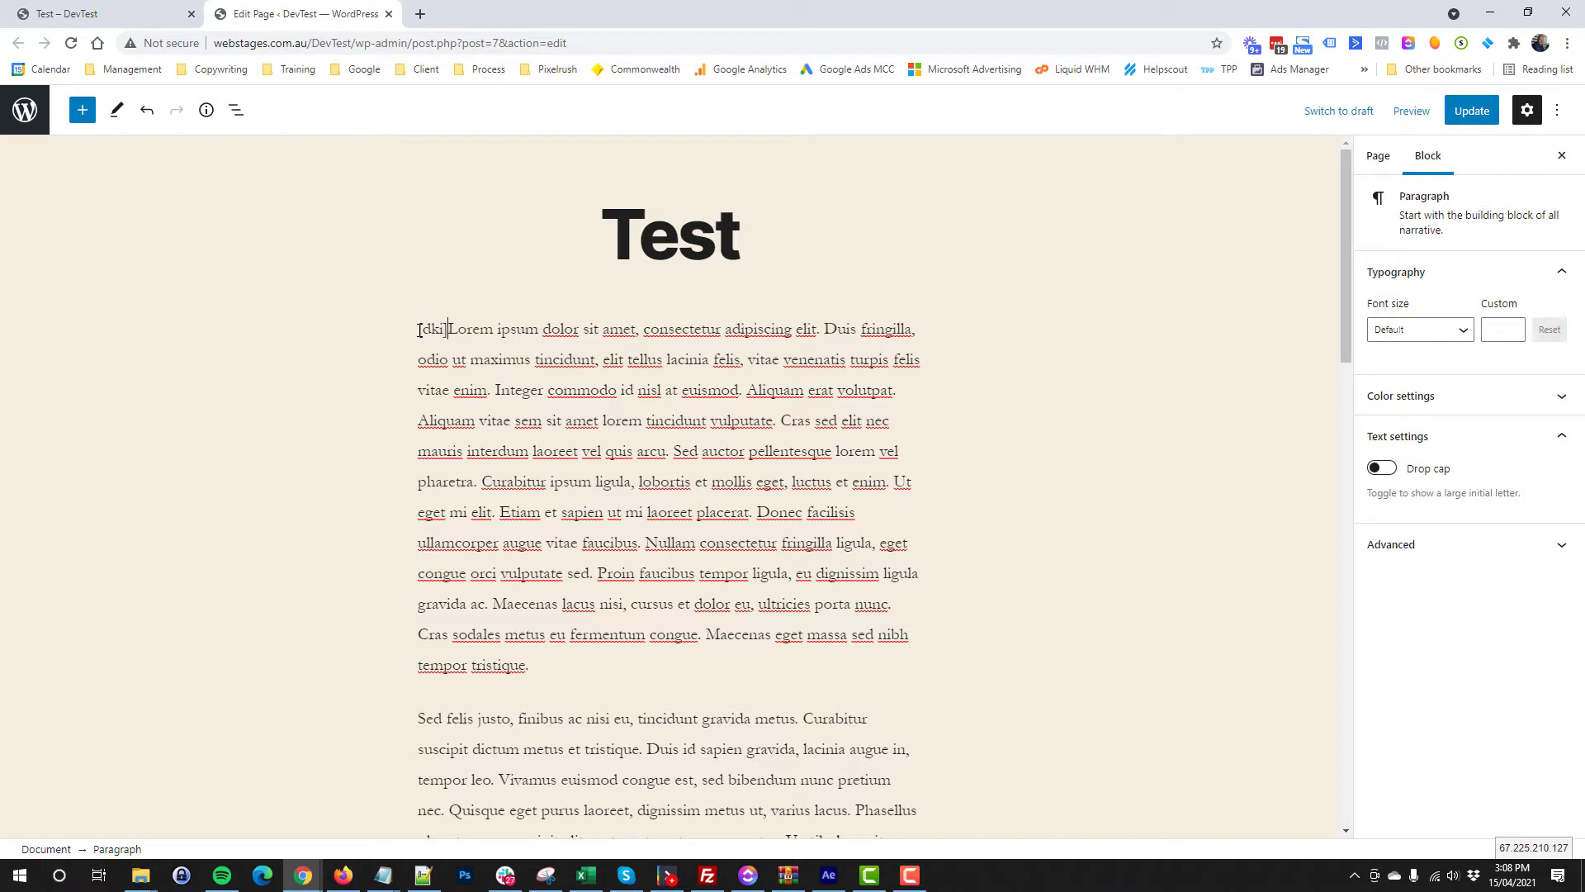
{"action": "key", "text": "Home"}
{"action": "type", "text": "["}
{"action": "left_click_drag", "start_coordinate": [422, 333], "coordinate": [418, 329]}
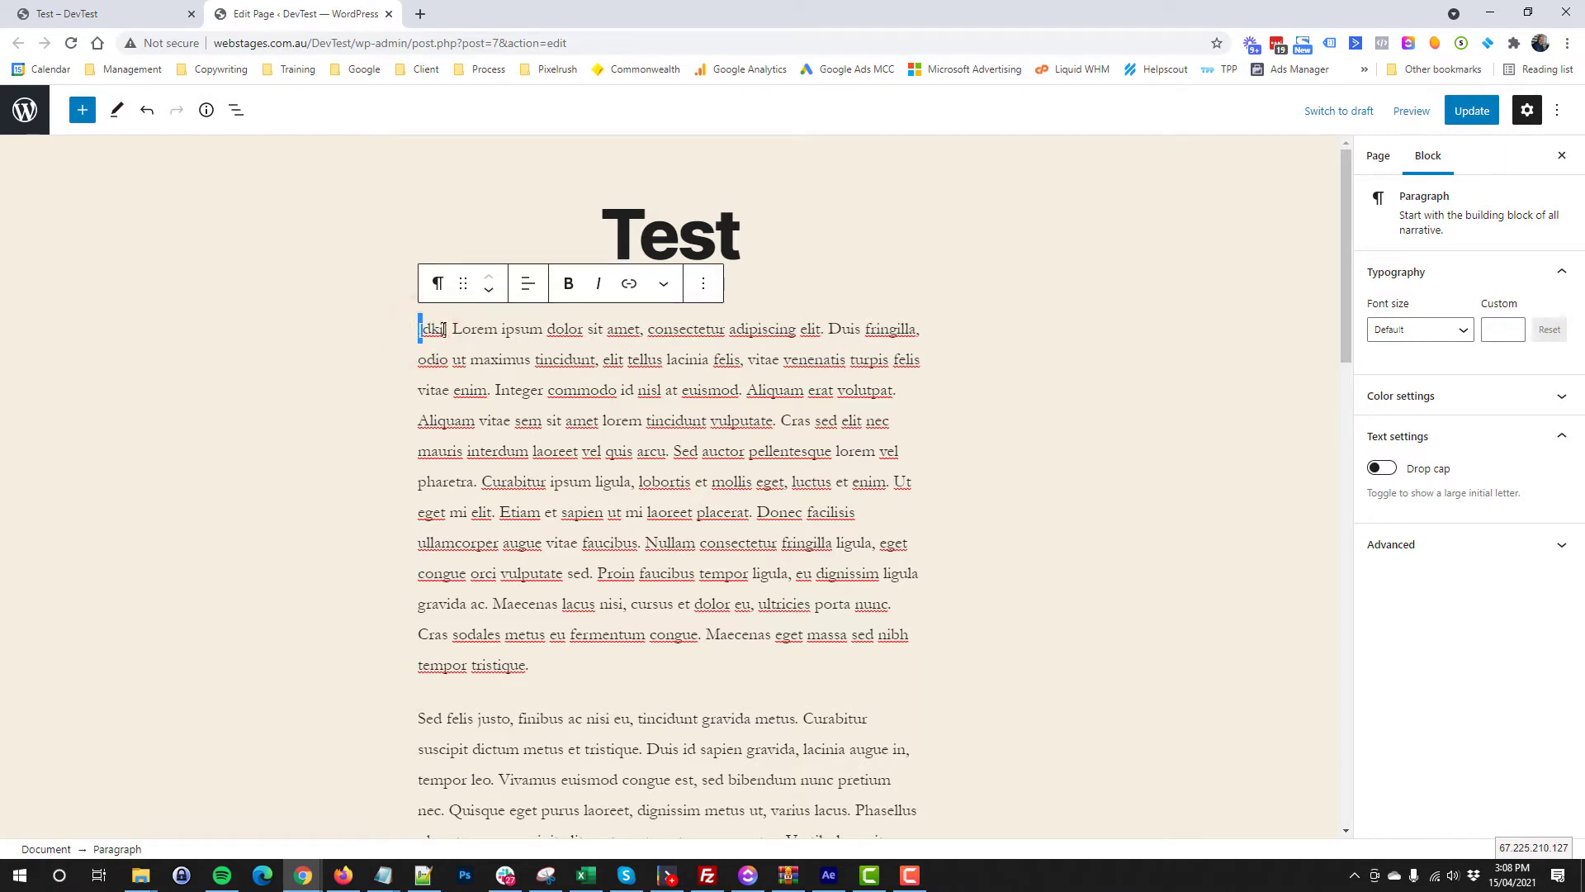
{"action": "left_click", "coordinate": [436, 330]}
{"action": "double_click", "coordinate": [440, 329]}
Step: Update the page and check the start of the first paragraph on the published version
{"action": "left_click", "coordinate": [1480, 115]}
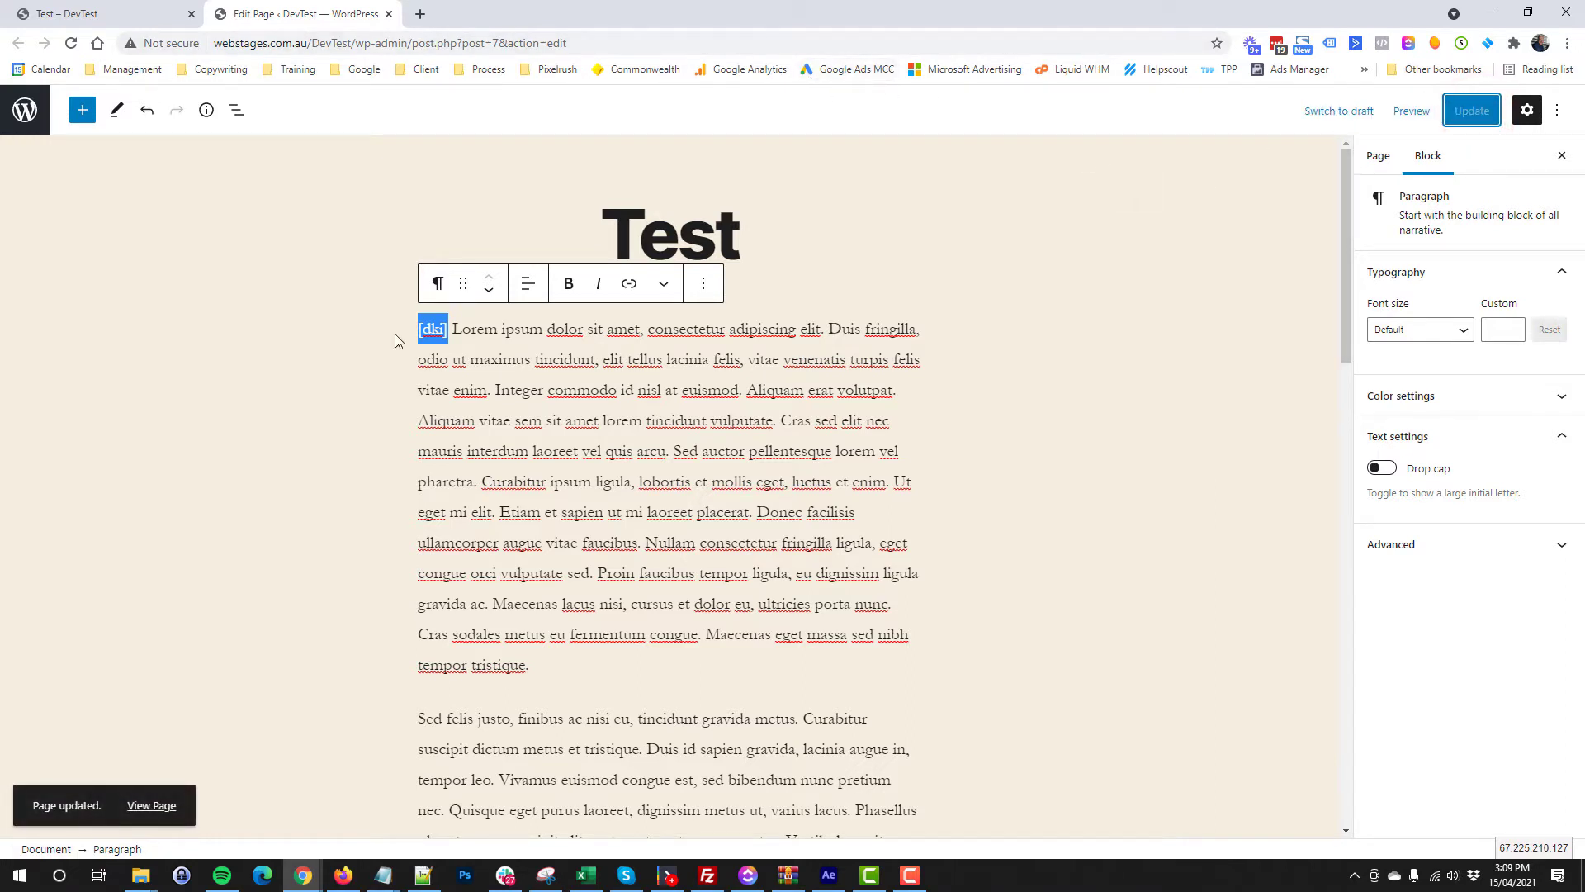
{"action": "left_click", "coordinate": [152, 805]}
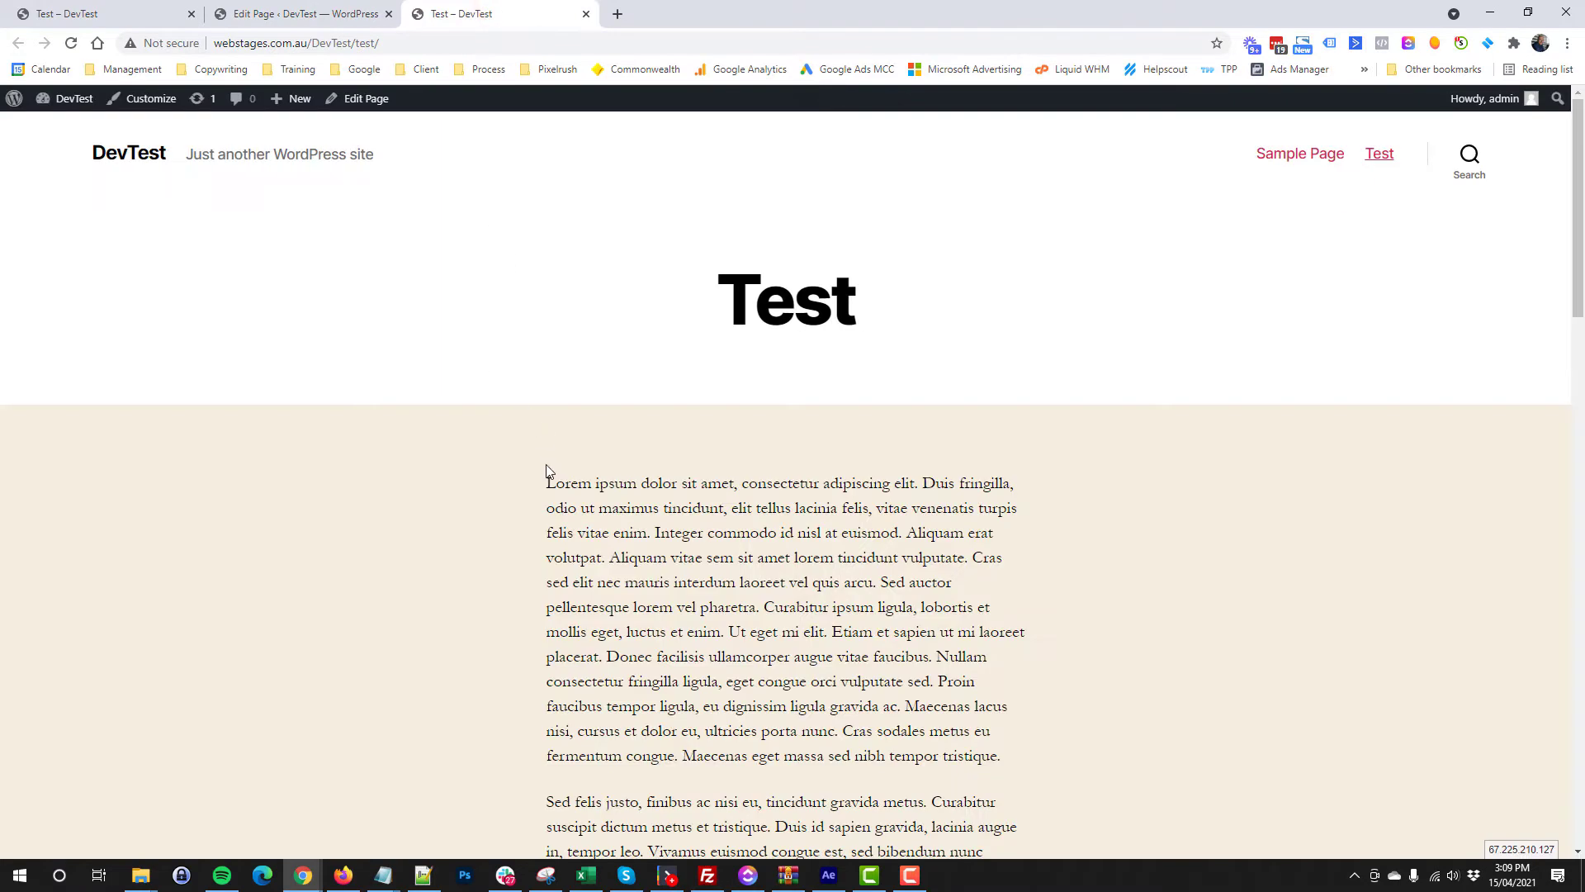
{"action": "left_click_drag", "start_coordinate": [546, 481], "coordinate": [708, 508]}
{"action": "left_click", "coordinate": [608, 561]}
Step: Load the published Test page with ?keyword=Plumber appended to its URL
{"action": "left_click", "coordinate": [407, 42]}
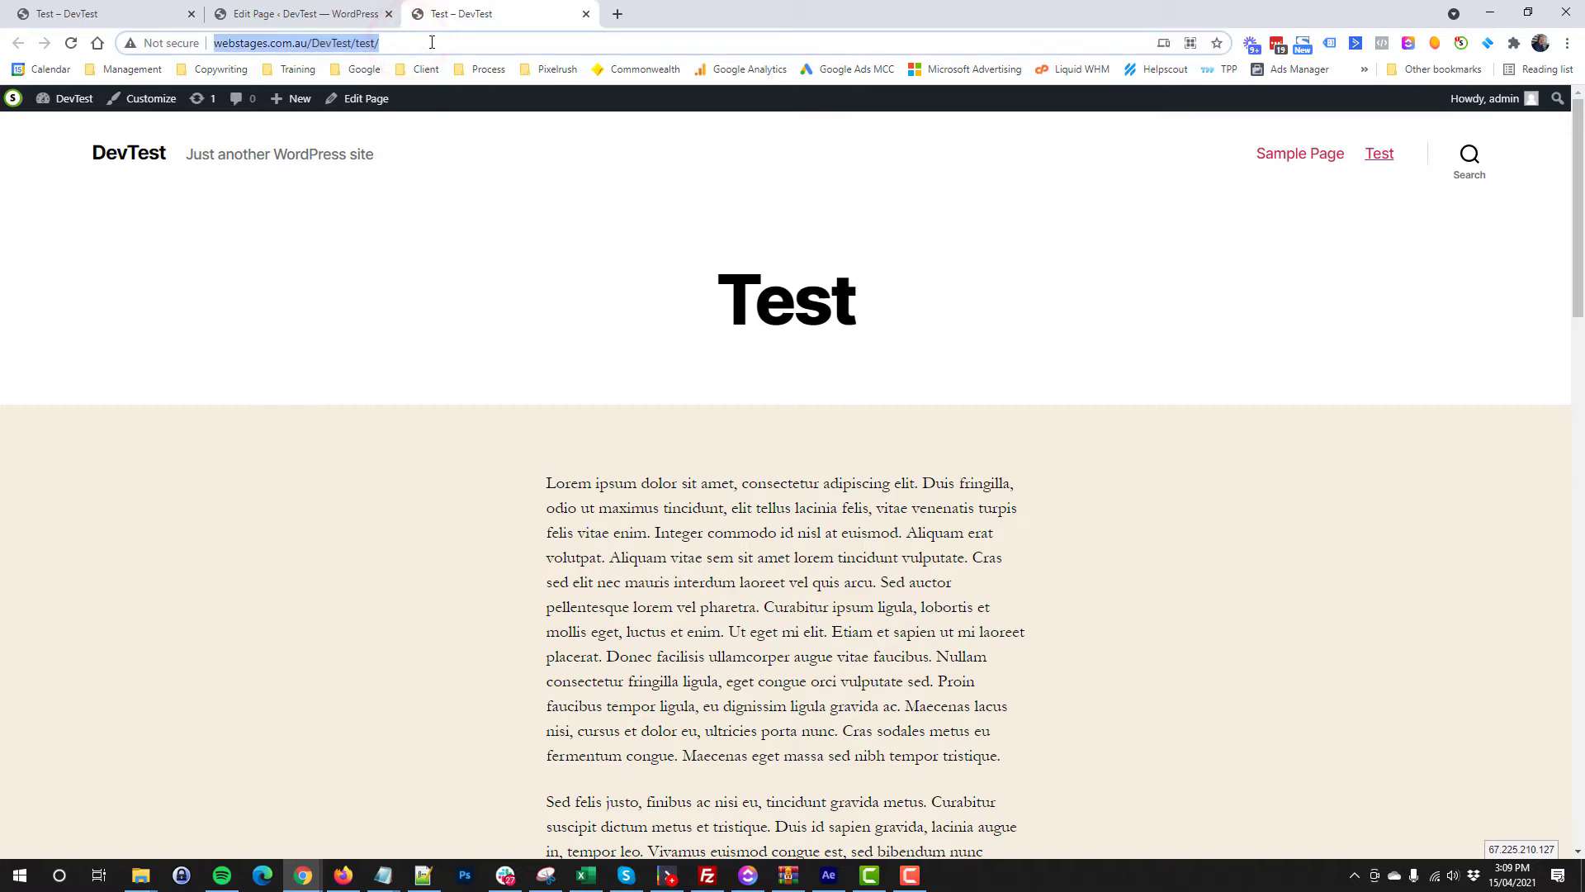
{"action": "left_click", "coordinate": [432, 42]}
{"action": "type", "text": "?k"}
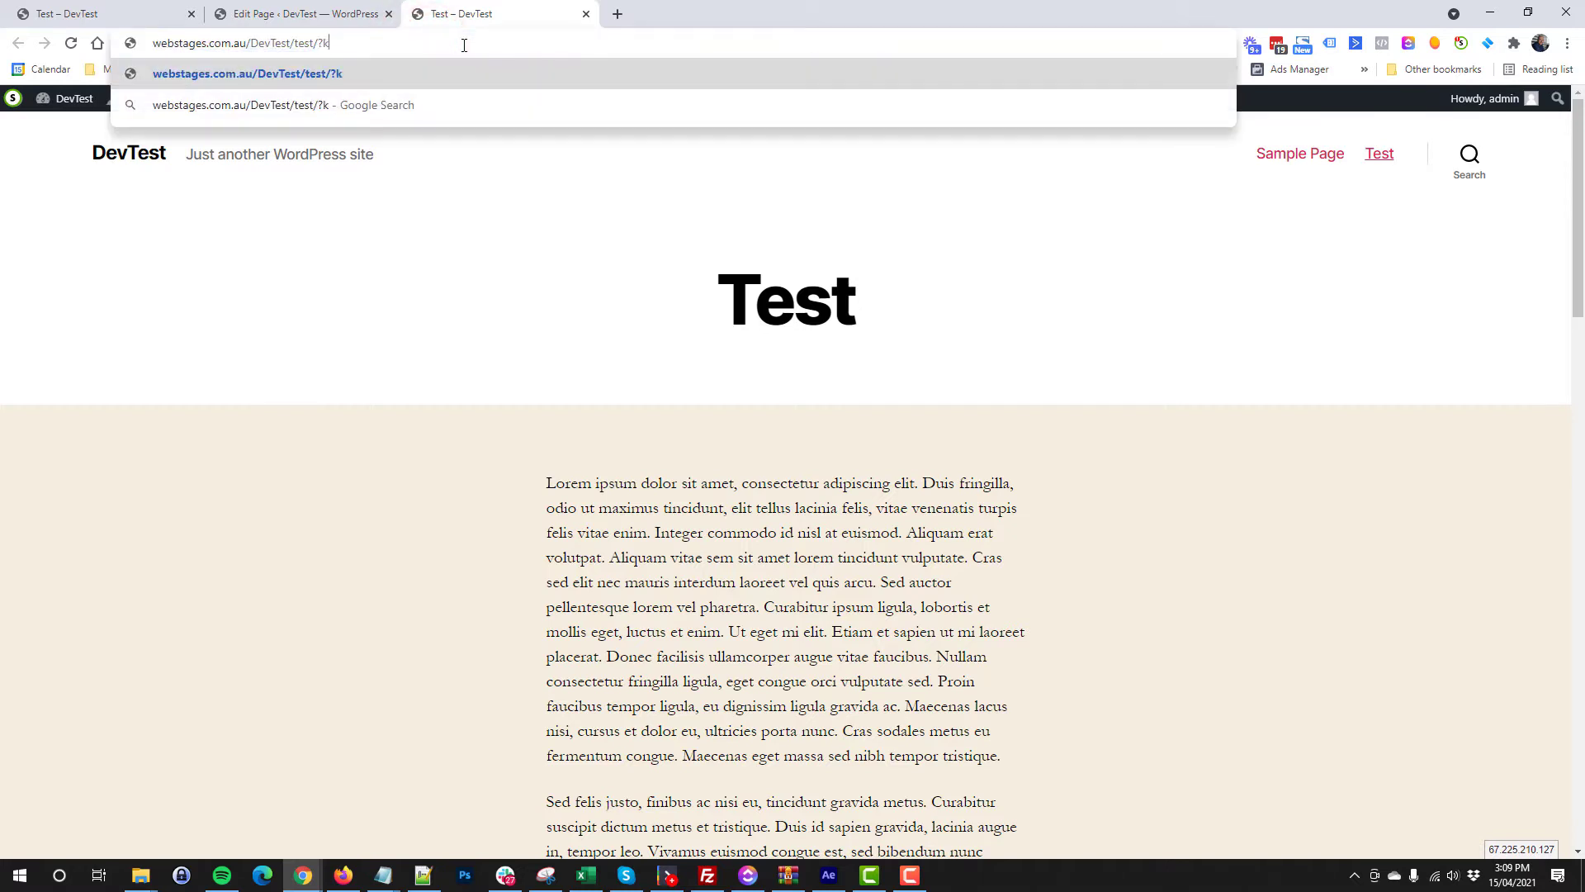
{"action": "type", "text": "eyword=\""}
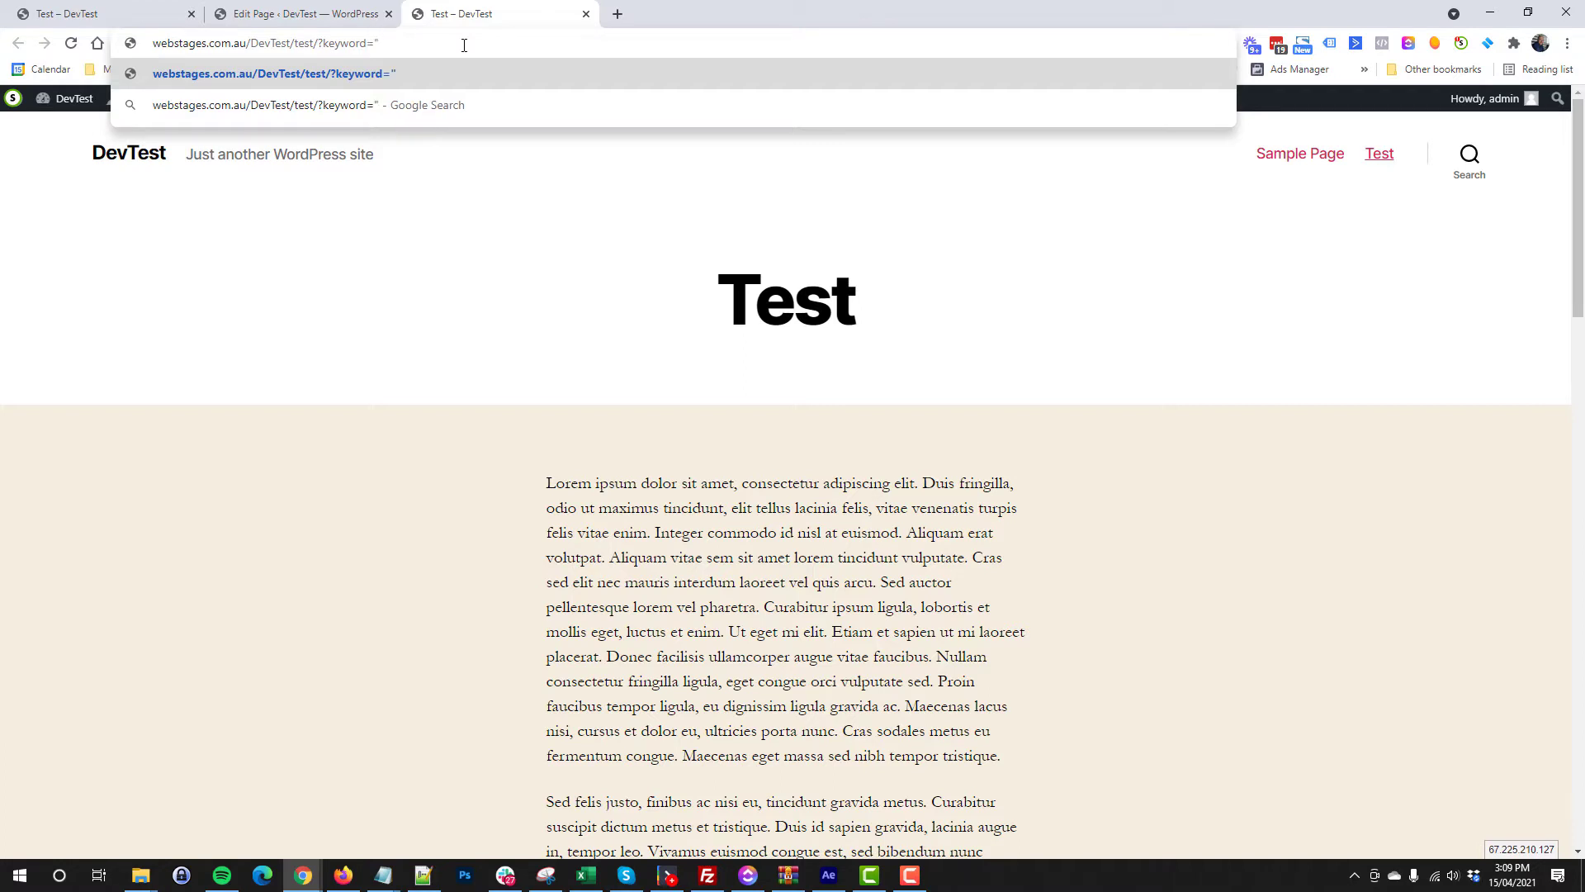
{"action": "type", "text": "Theme"}
{"action": "key", "text": "BackSpace"}
{"action": "key", "text": "BackSpace"}
{"action": "key", "text": "BackSpace"}
{"action": "key", "text": "BackSpace"}
{"action": "key", "text": "BackSpace"}
{"action": "key", "text": "BackSpace"}
{"action": "type", "text": "Plumber"}
{"action": "key", "text": "Return"}
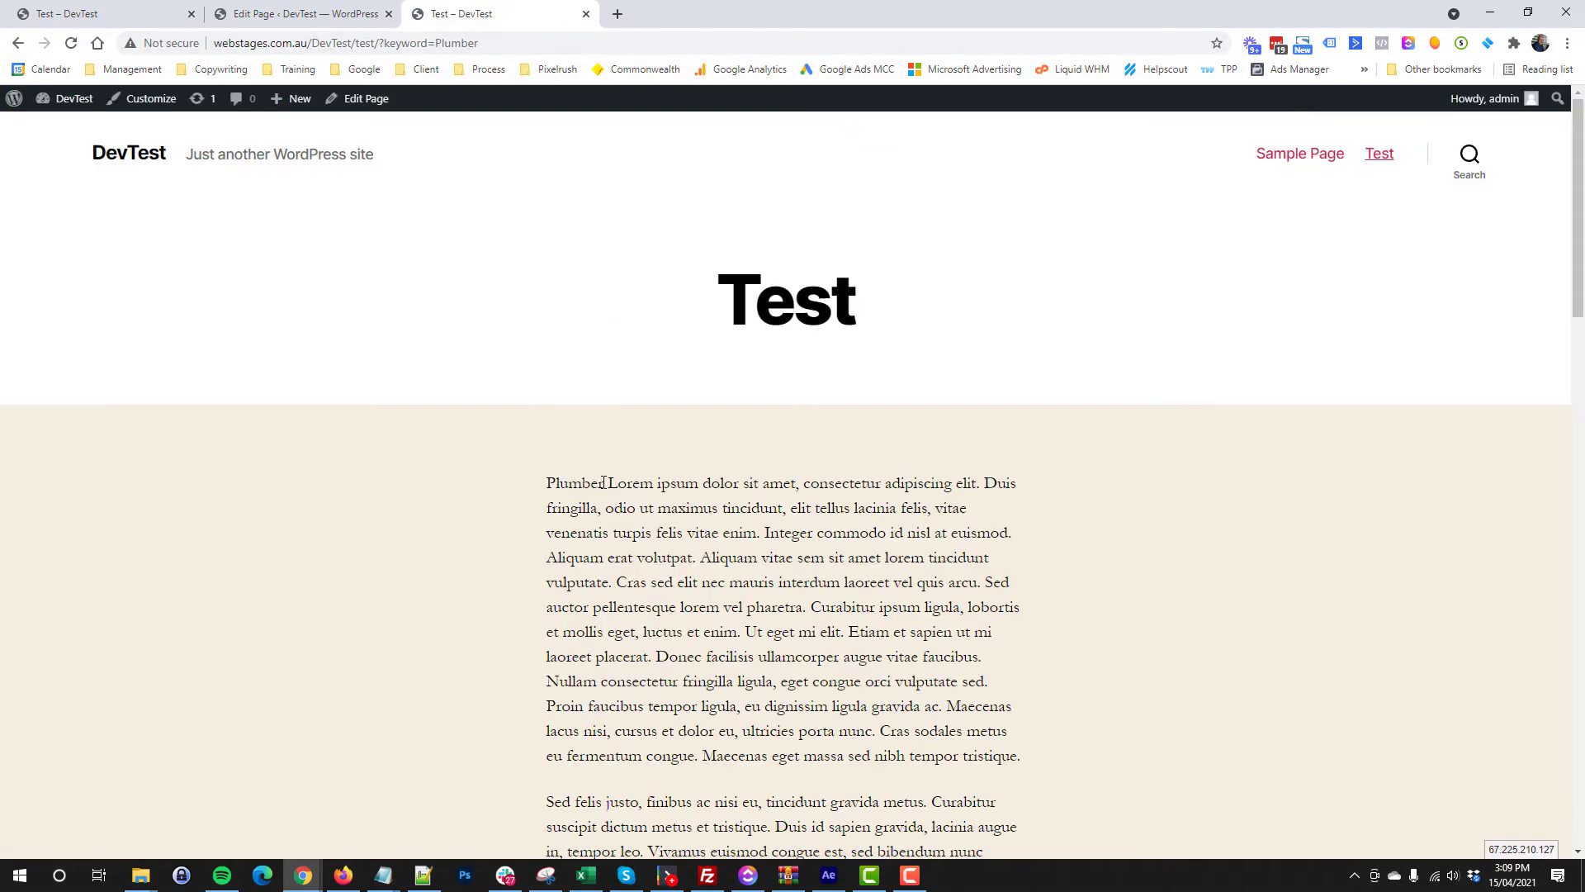
Step: Check the inserted keyword in the first paragraph, then reload the page with the URL's keyword value set to New York
{"action": "left_click_drag", "start_coordinate": [603, 484], "coordinate": [547, 494]}
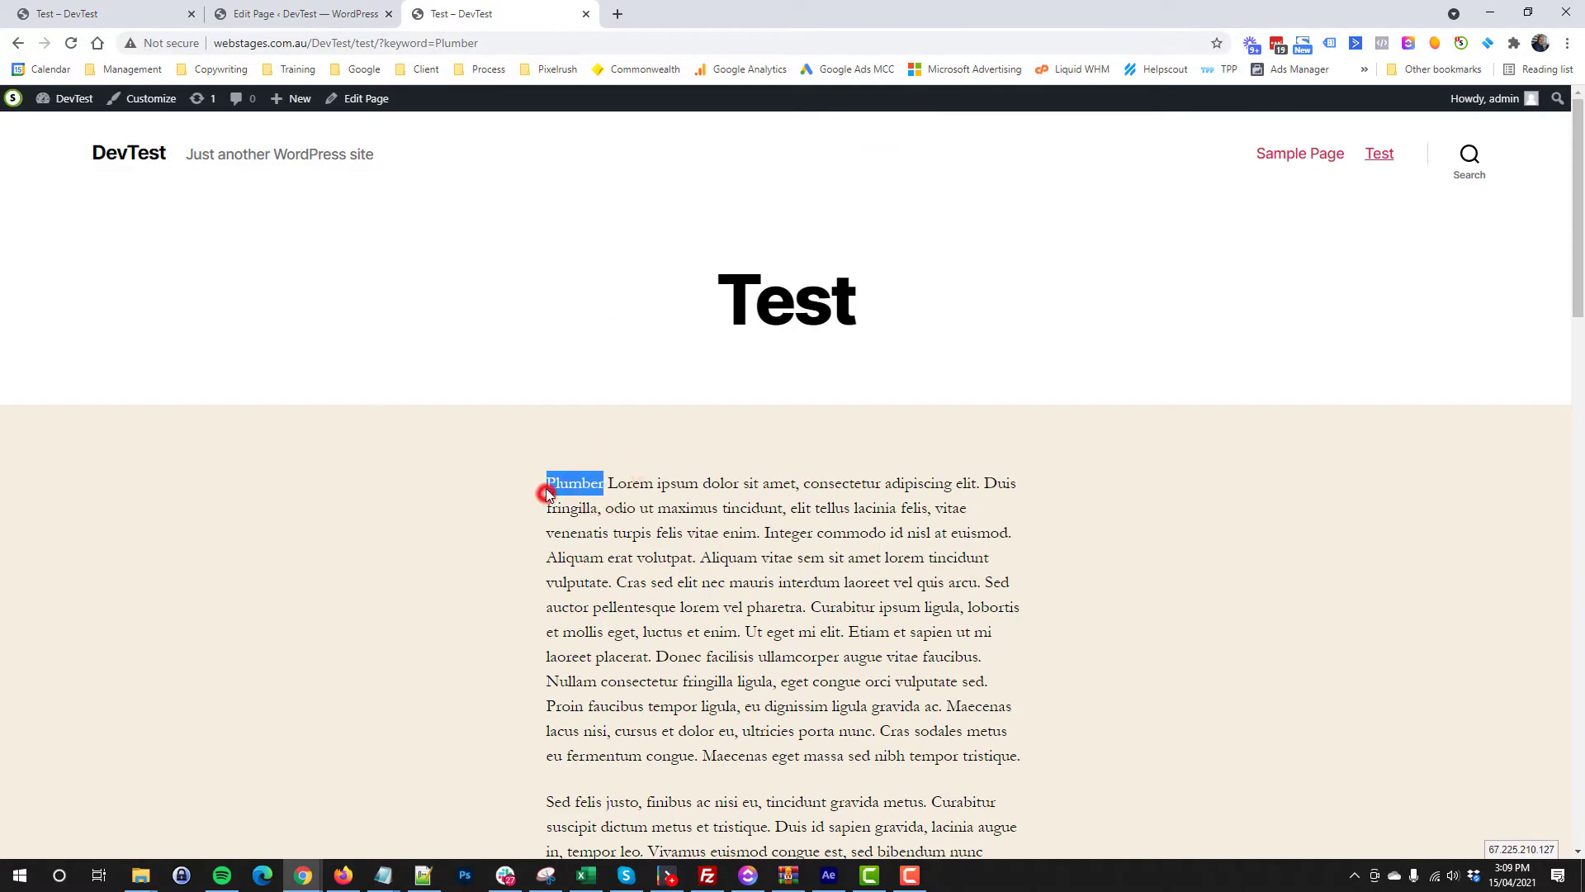
{"action": "left_click", "coordinate": [547, 494]}
{"action": "left_click_drag", "start_coordinate": [478, 43], "coordinate": [435, 43]}
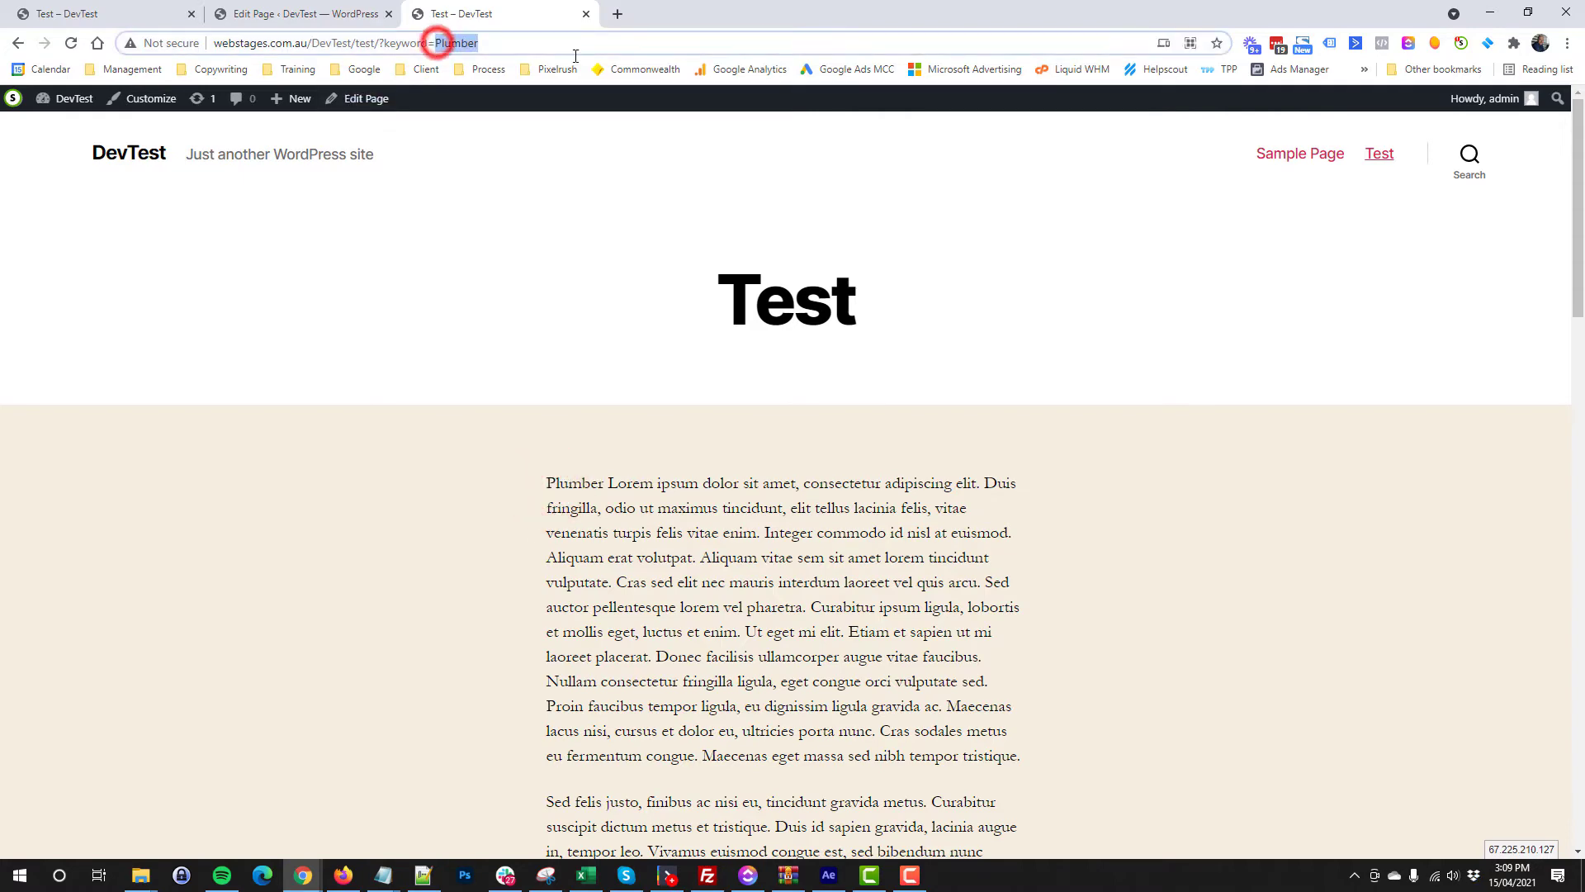
{"action": "type", "text": "New York"}
{"action": "key", "text": "Return"}
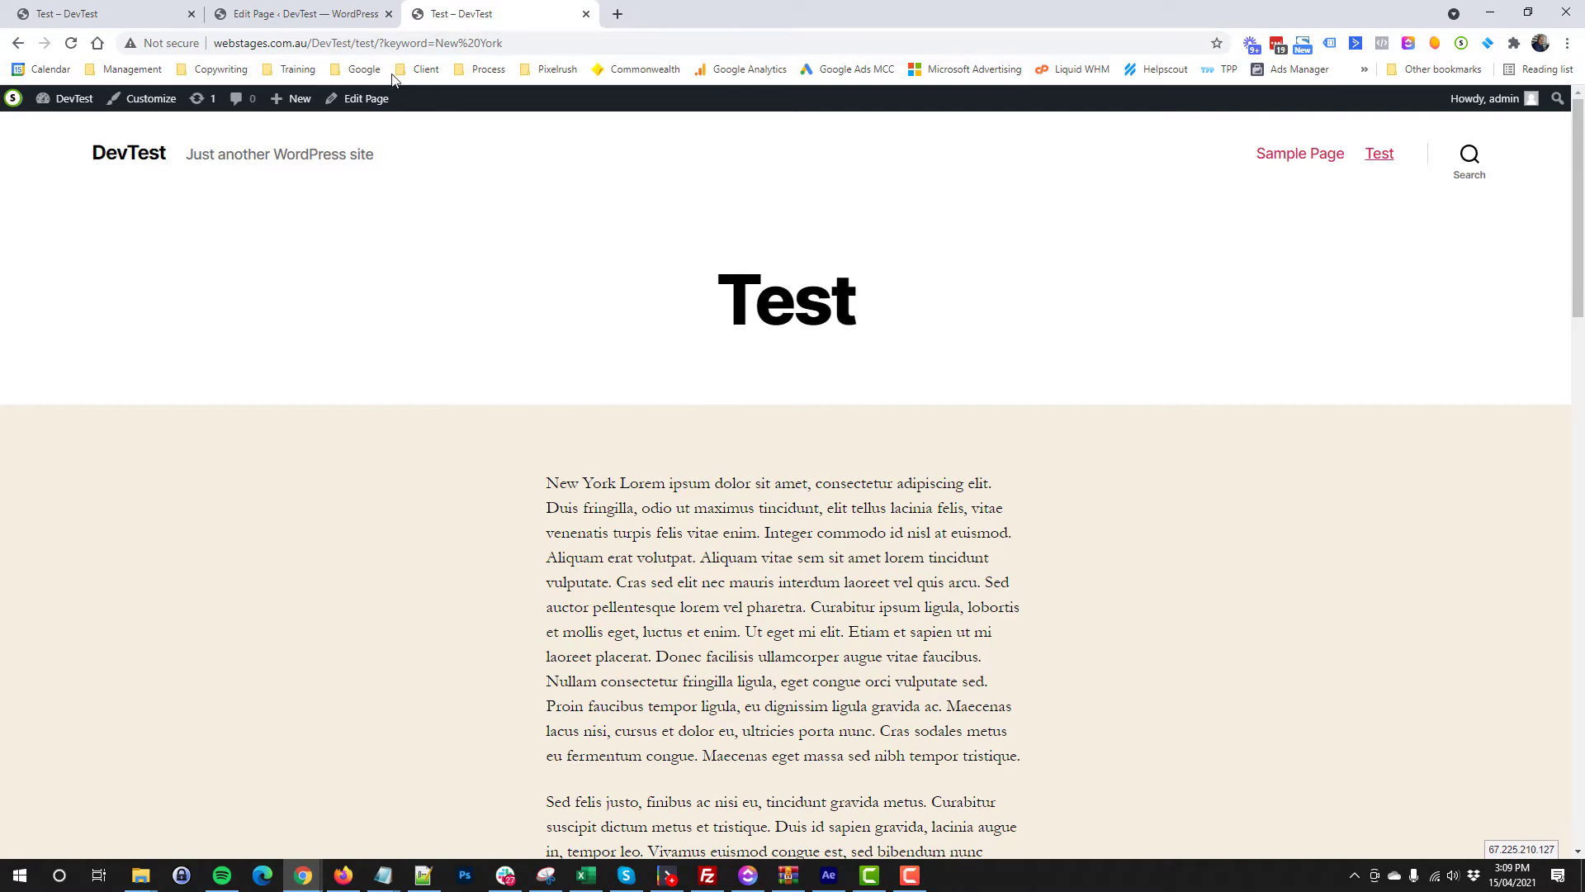
Step: In the page editor, copy the [dki] shortcode and paste it at the end of the first and second paragraphs
{"action": "left_click", "coordinate": [331, 14]}
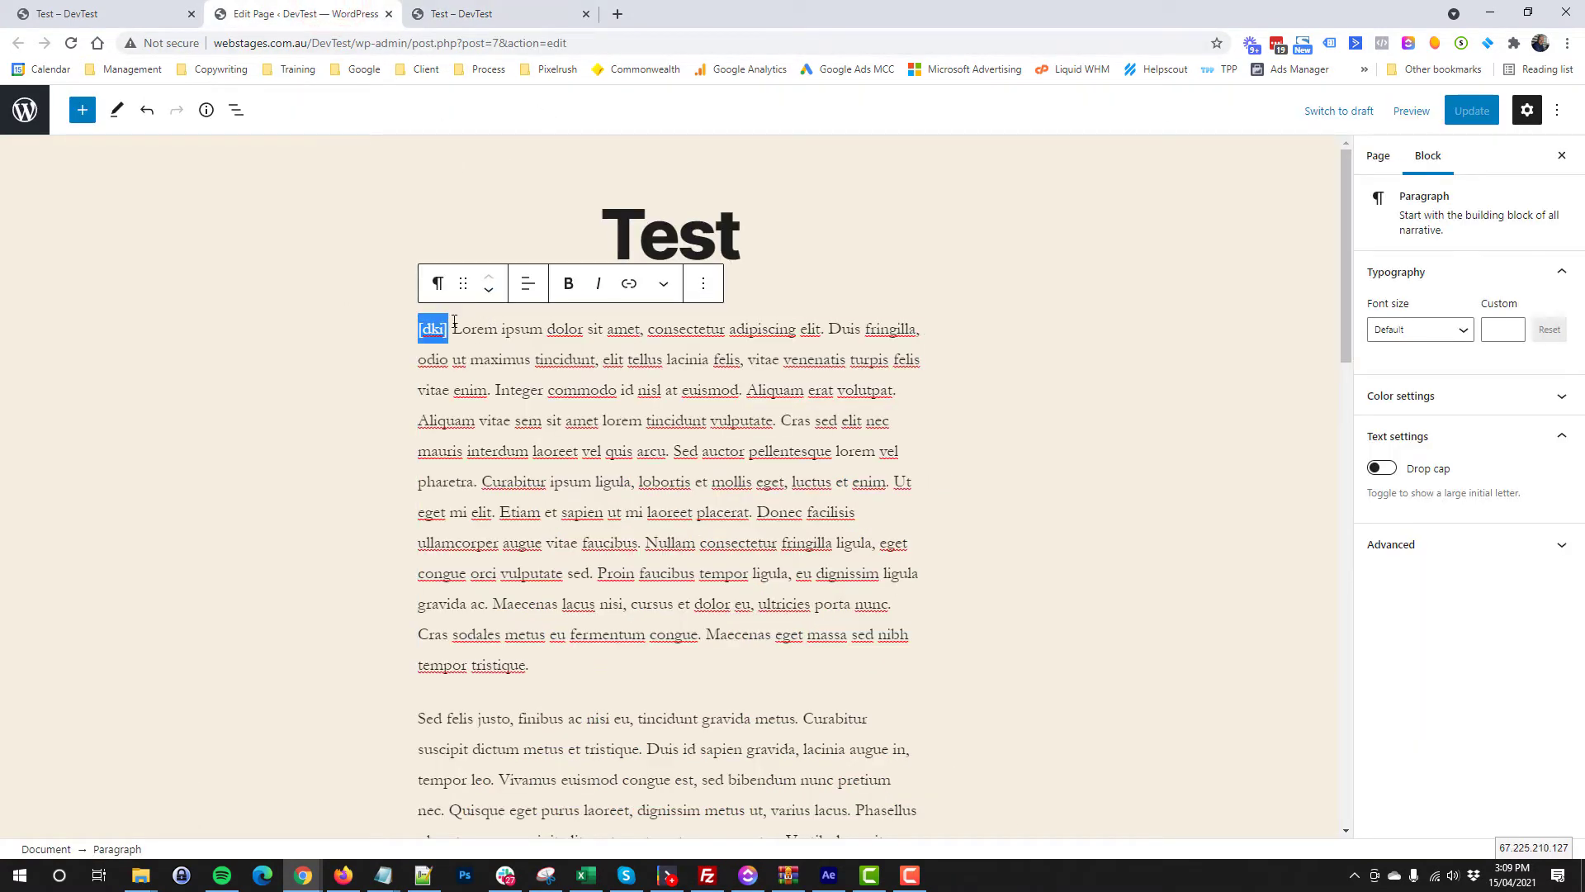
{"action": "left_click", "coordinate": [463, 364]}
{"action": "left_click_drag", "start_coordinate": [447, 331], "coordinate": [402, 336]}
{"action": "key", "text": "ctrl+c"}
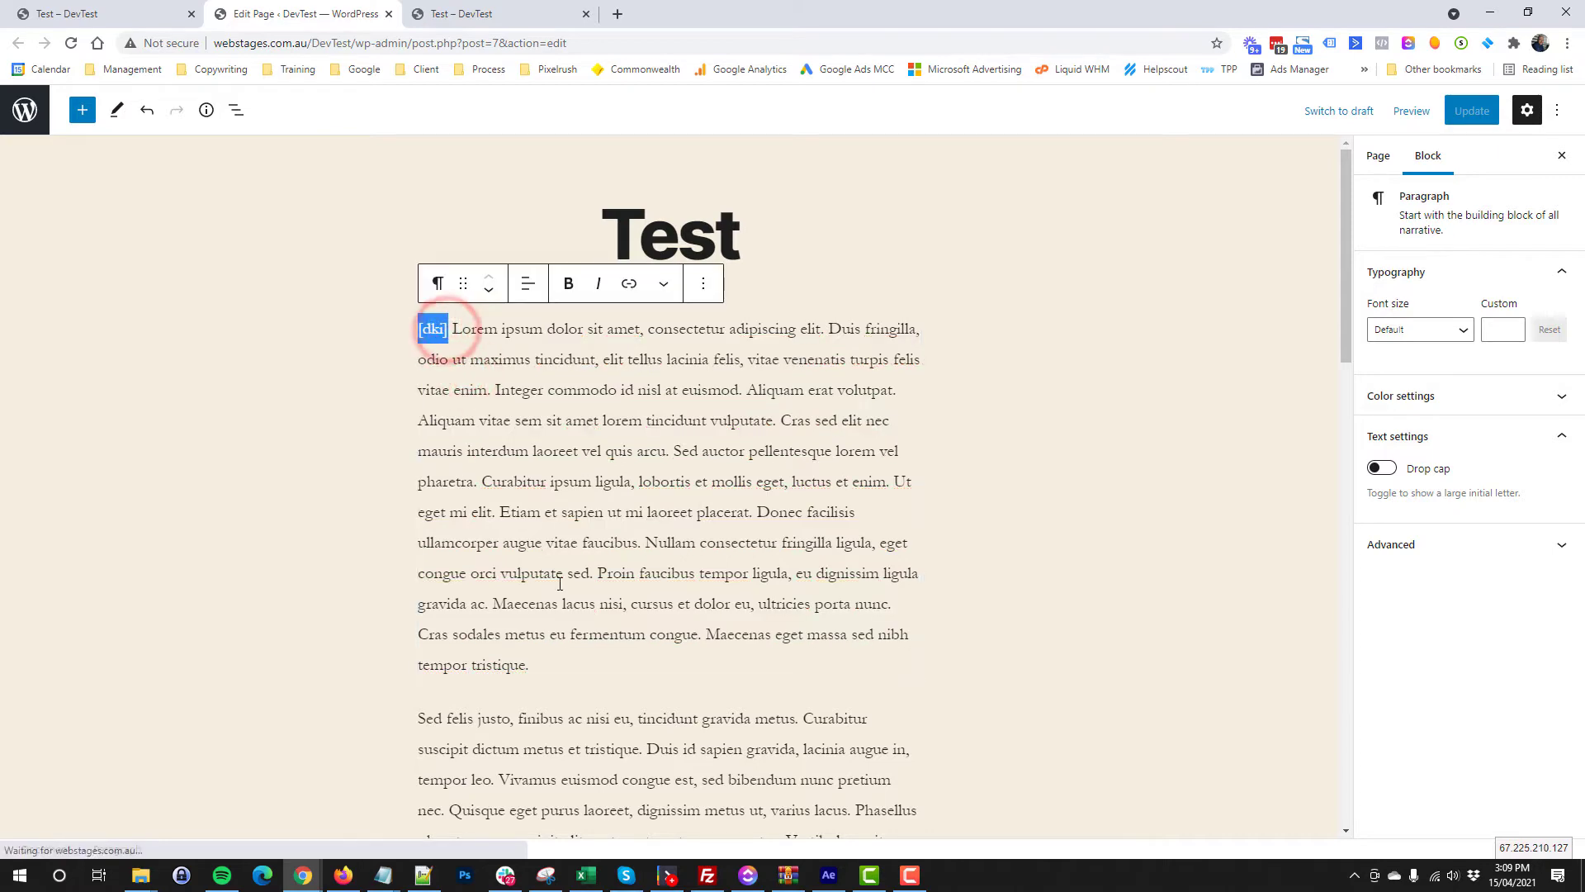
{"action": "left_click", "coordinate": [566, 661]}
{"action": "key", "text": "ctrl+v"}
{"action": "scroll", "coordinate": [634, 542], "scroll_direction": "down", "scroll_amount": 7}
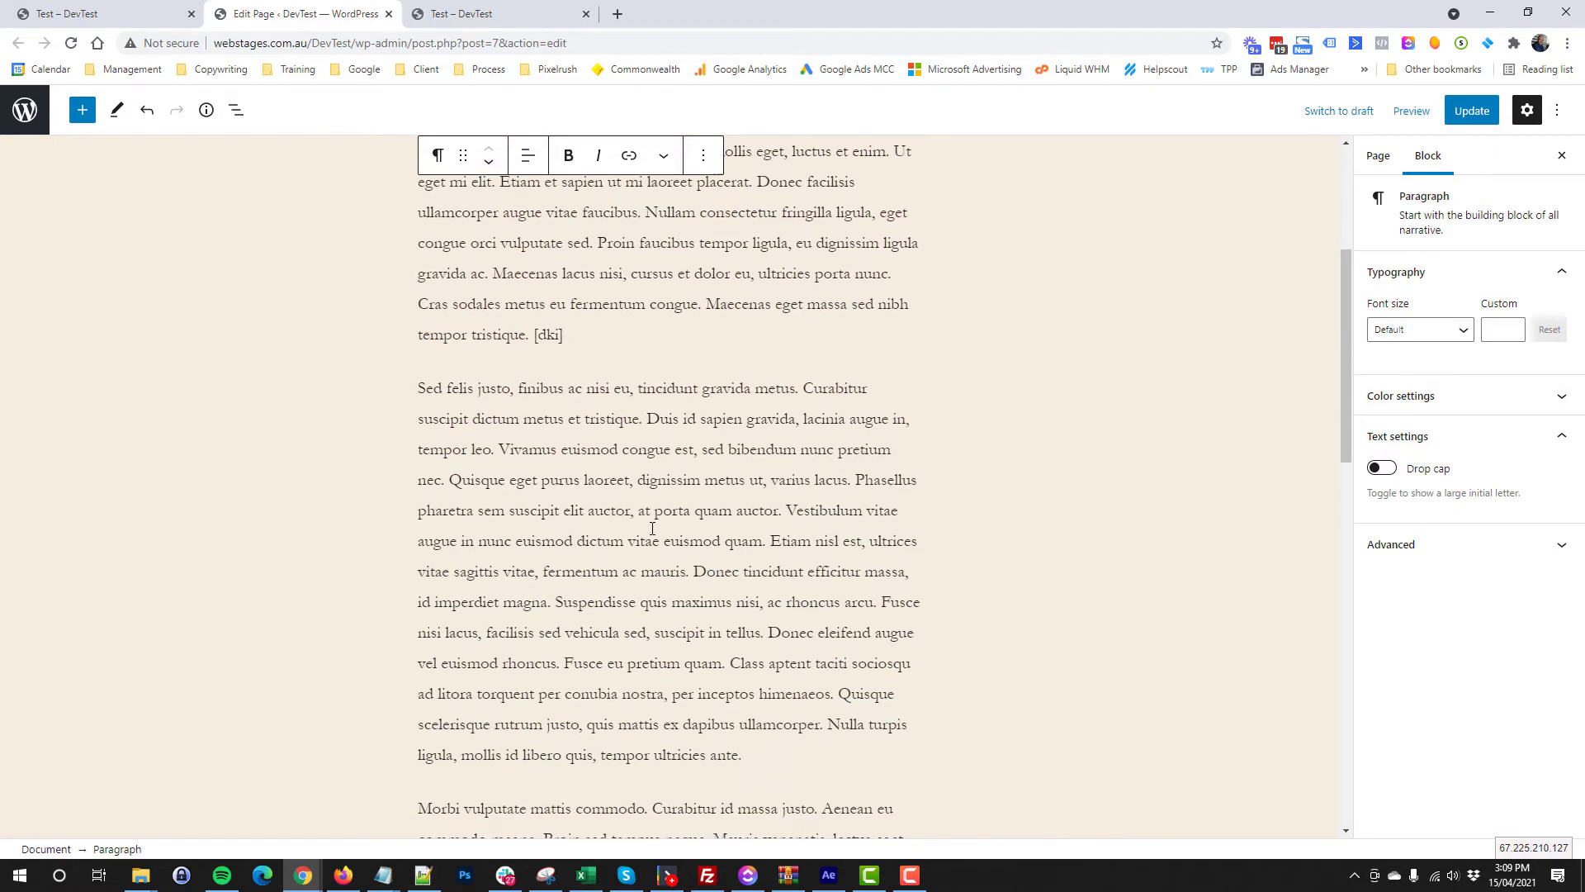
{"action": "left_click", "coordinate": [771, 500]}
{"action": "key", "text": "ctrl+v"}
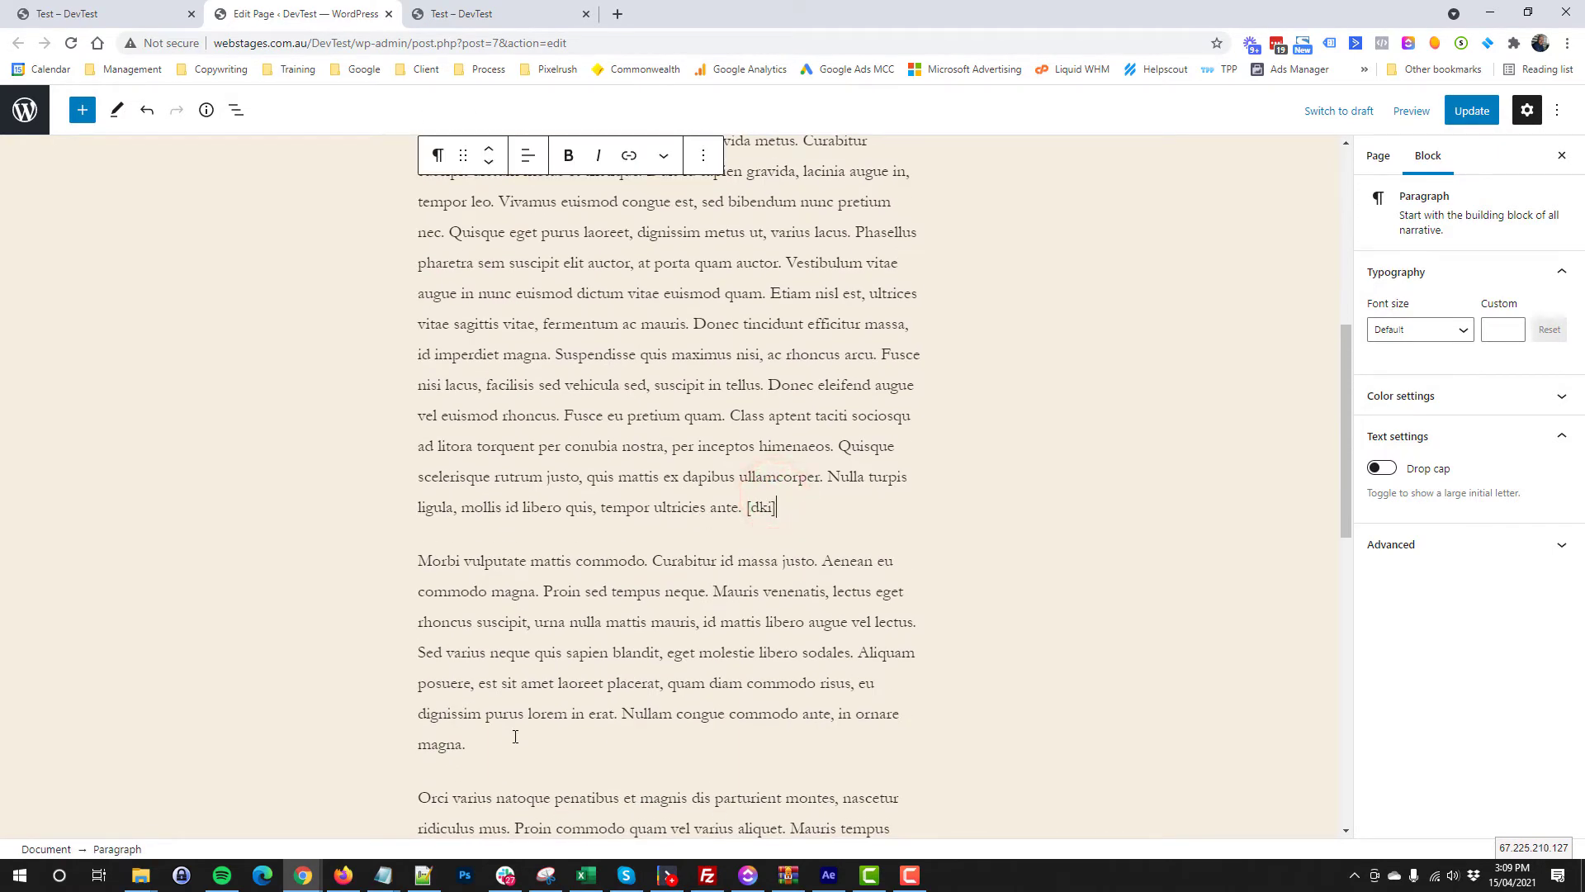
Step: Paste the [dki] shortcode at the end of the third, fourth and fifth paragraphs
{"action": "left_click", "coordinate": [513, 737]}
{"action": "key", "text": "ctrl+v"}
{"action": "scroll", "coordinate": [522, 615], "scroll_direction": "down", "scroll_amount": 4}
{"action": "left_click", "coordinate": [523, 708]}
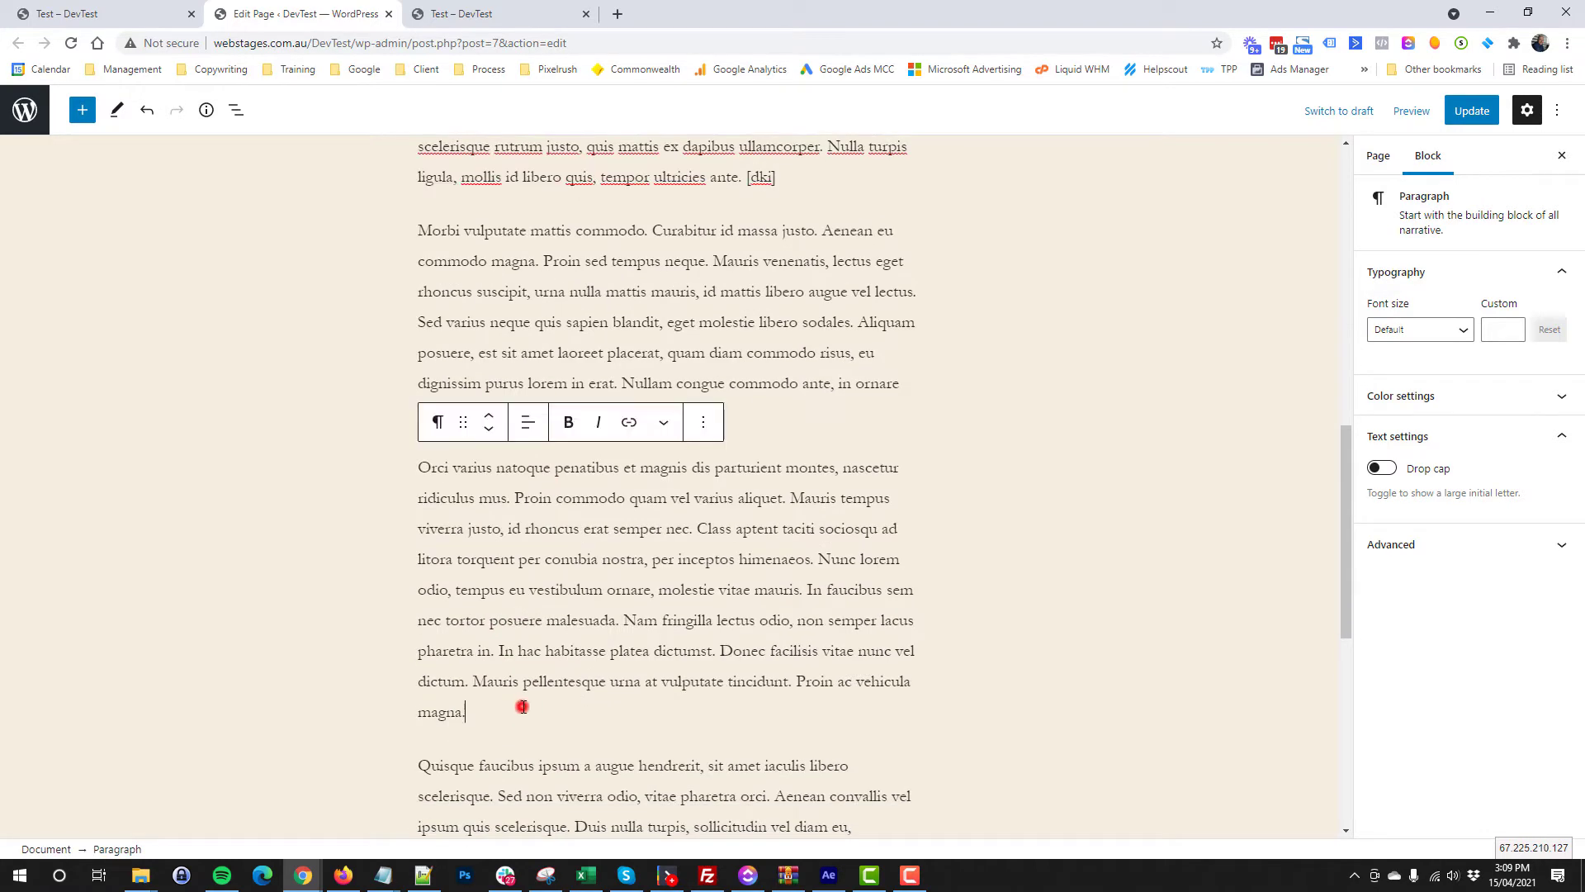
{"action": "key", "text": "ctrl+v"}
{"action": "scroll", "coordinate": [614, 675], "scroll_direction": "down", "scroll_amount": 5}
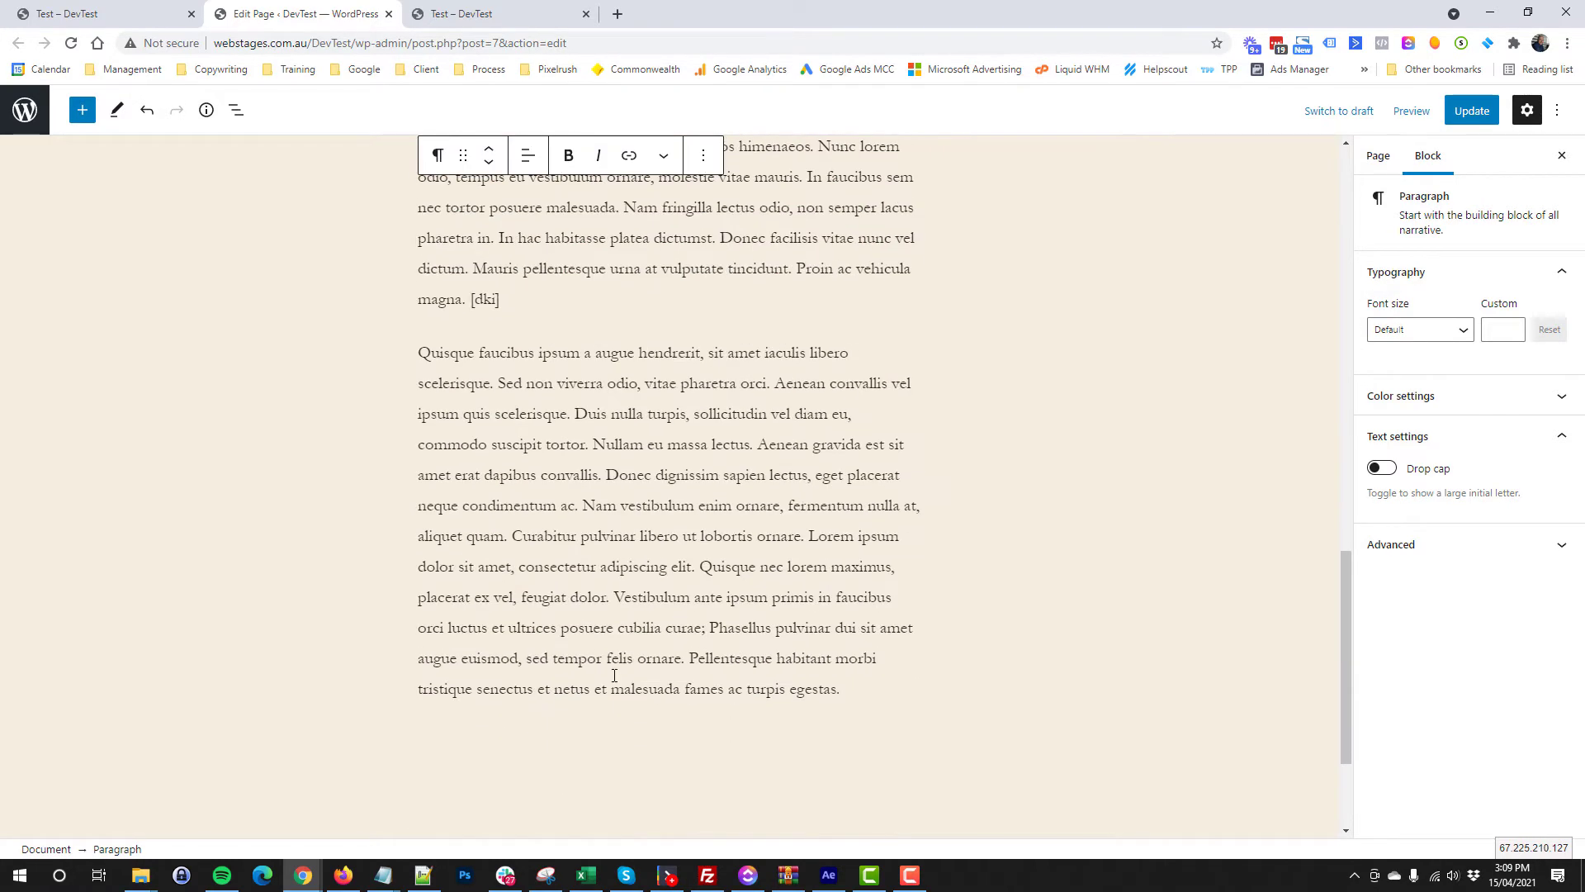
{"action": "left_click", "coordinate": [856, 691]}
{"action": "key", "text": "ctrl+v"}
Step: Add a new paragraph containing only [dki] above the "Quisque faucibus" paragraph
{"action": "left_click", "coordinate": [741, 373]}
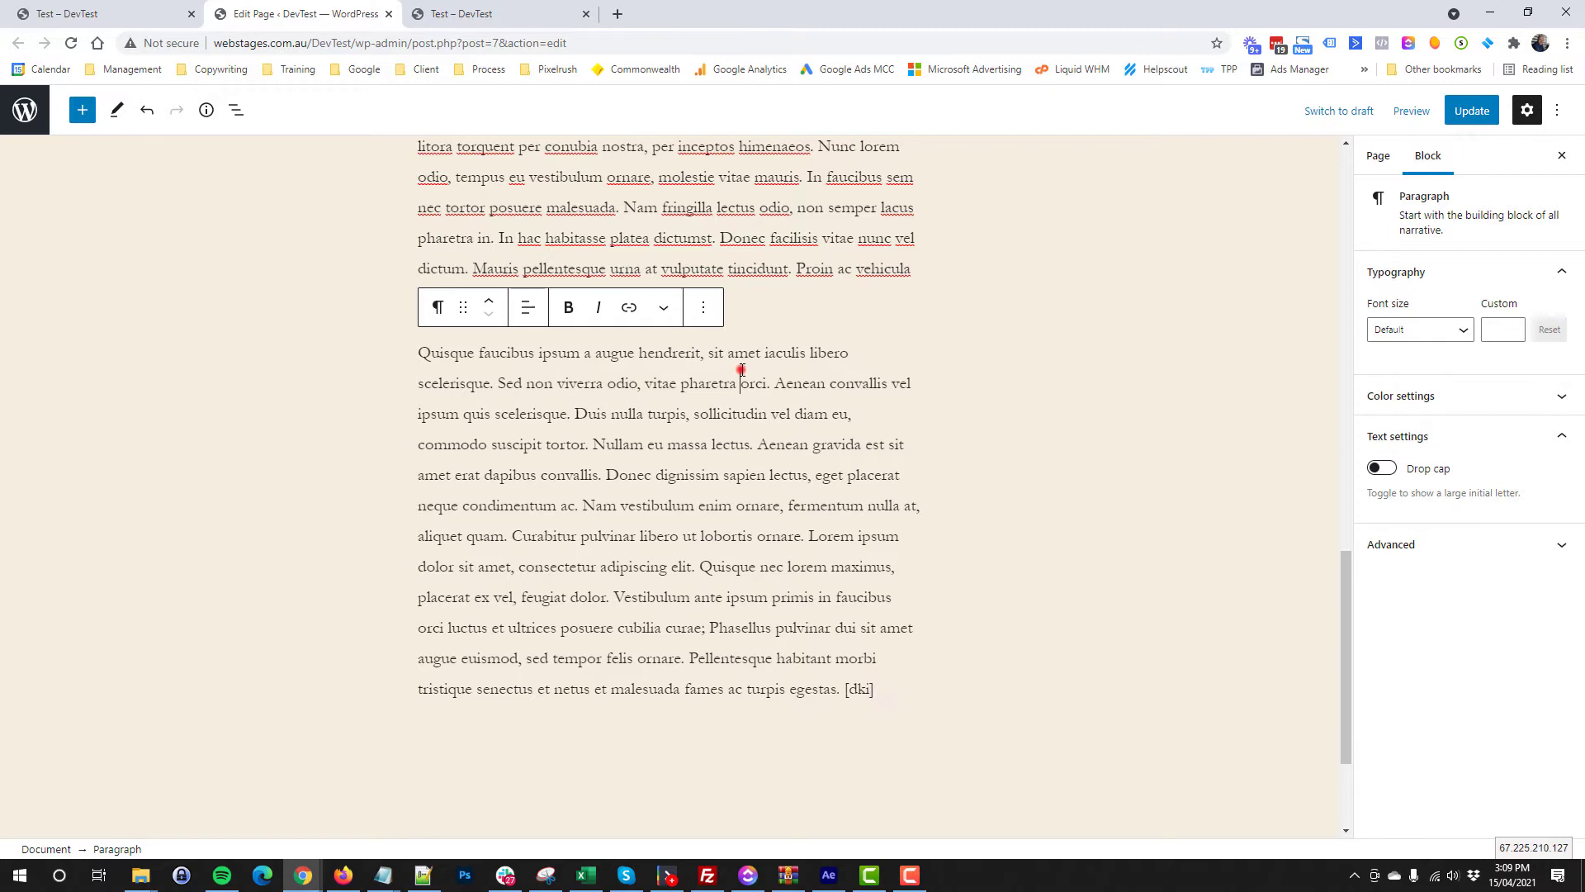
{"action": "left_click", "coordinate": [418, 351]}
{"action": "key", "text": "Return"}
{"action": "key", "text": "Up"}
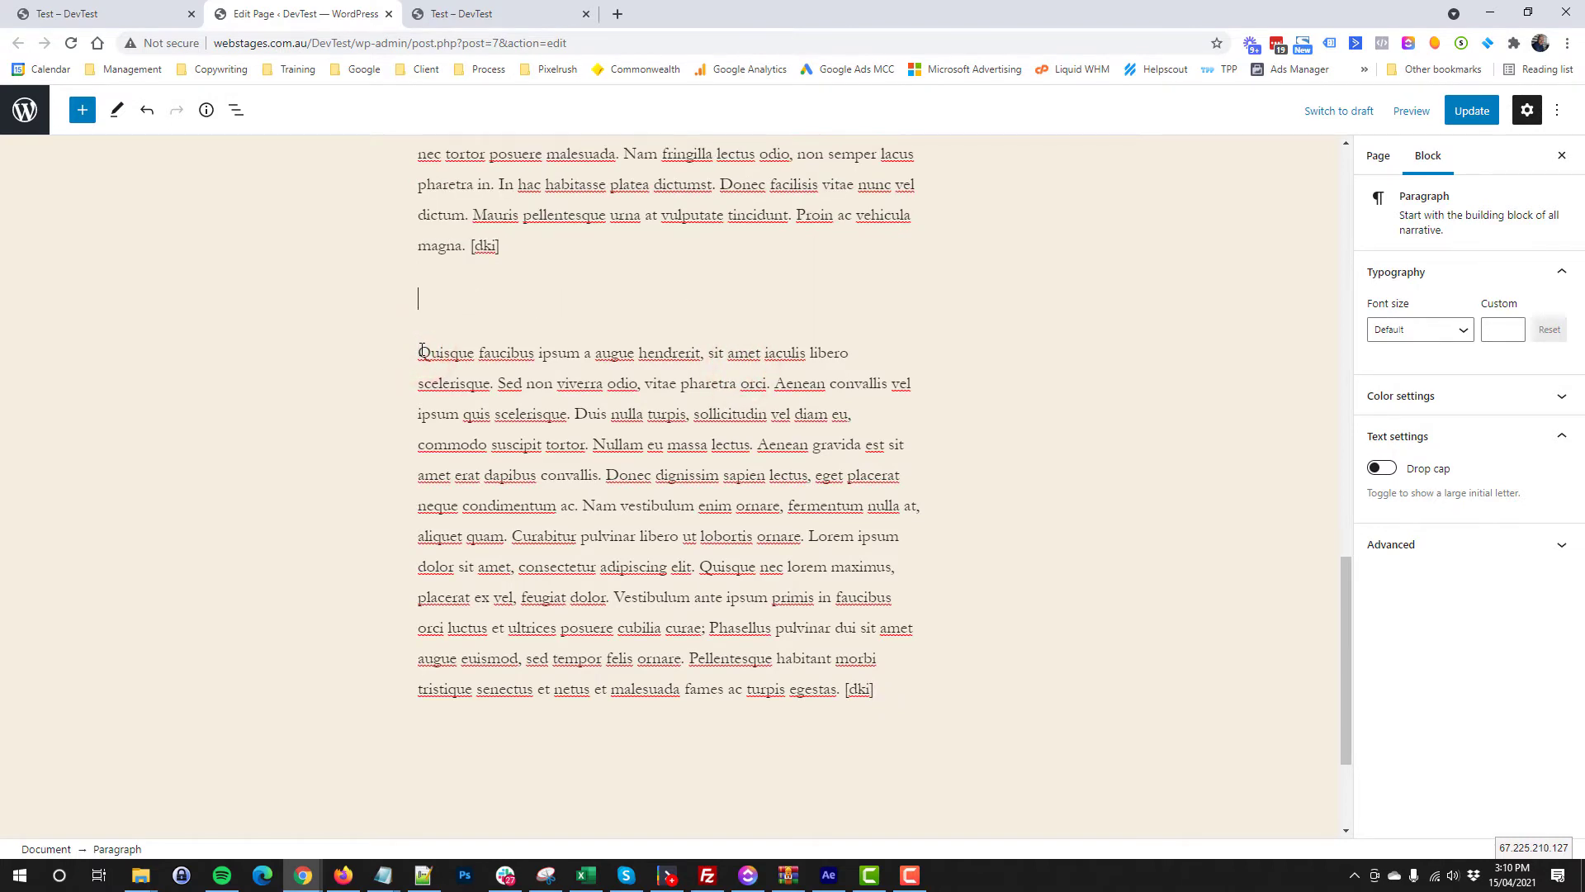
{"action": "key", "text": "ctrl+v"}
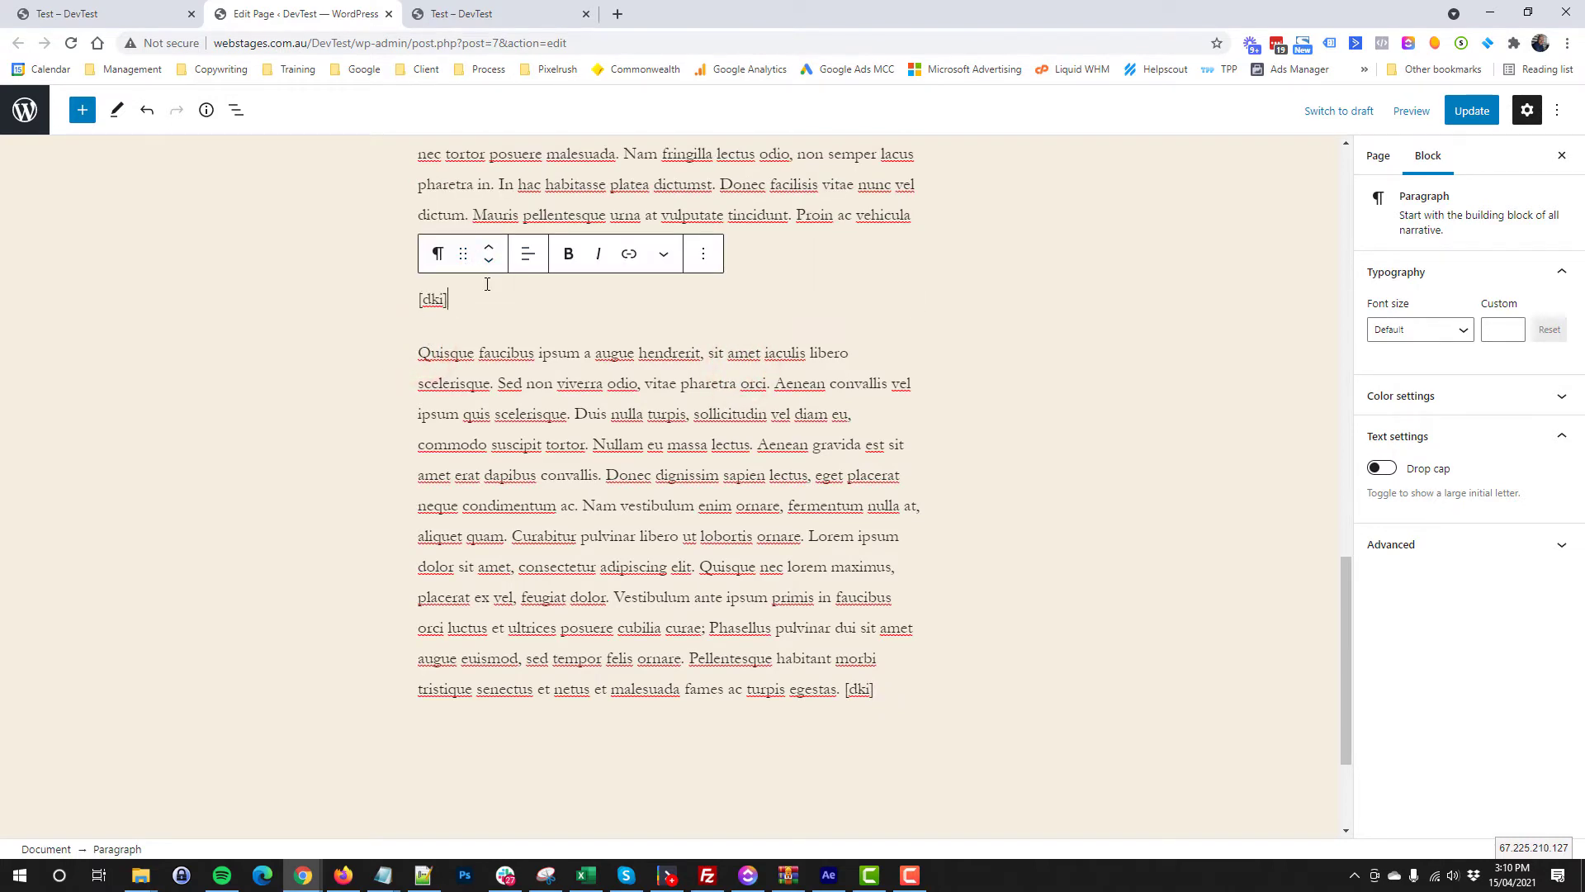
Step: Transform the standalone [dki] paragraph above "Quisque faucibus" into a heading, keeping it in that position
{"action": "left_click", "coordinate": [438, 253]}
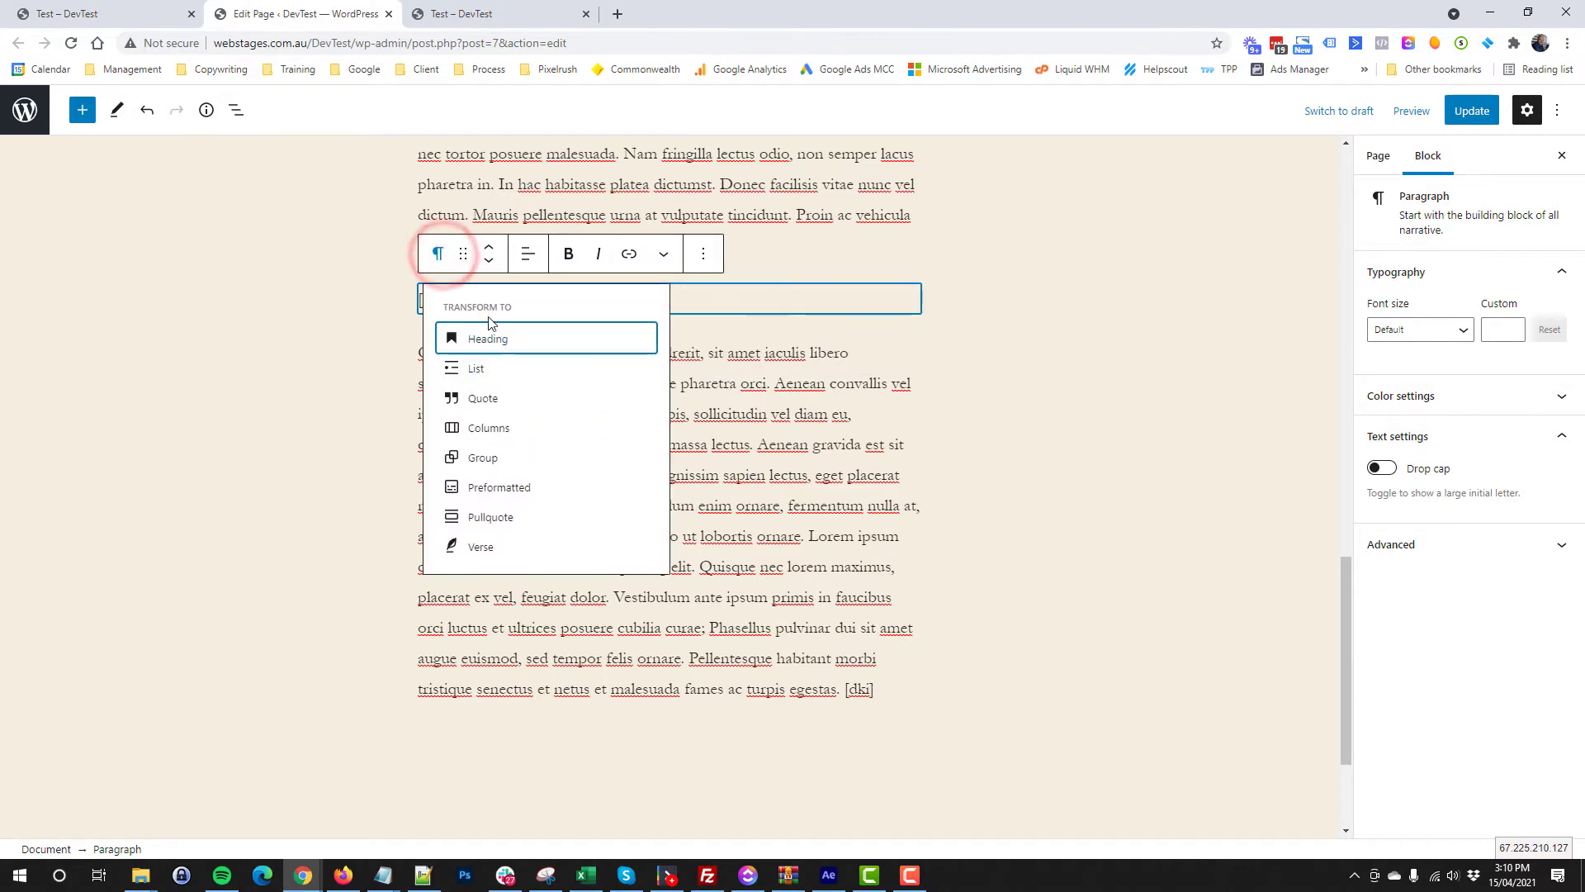
{"action": "left_click", "coordinate": [464, 253]}
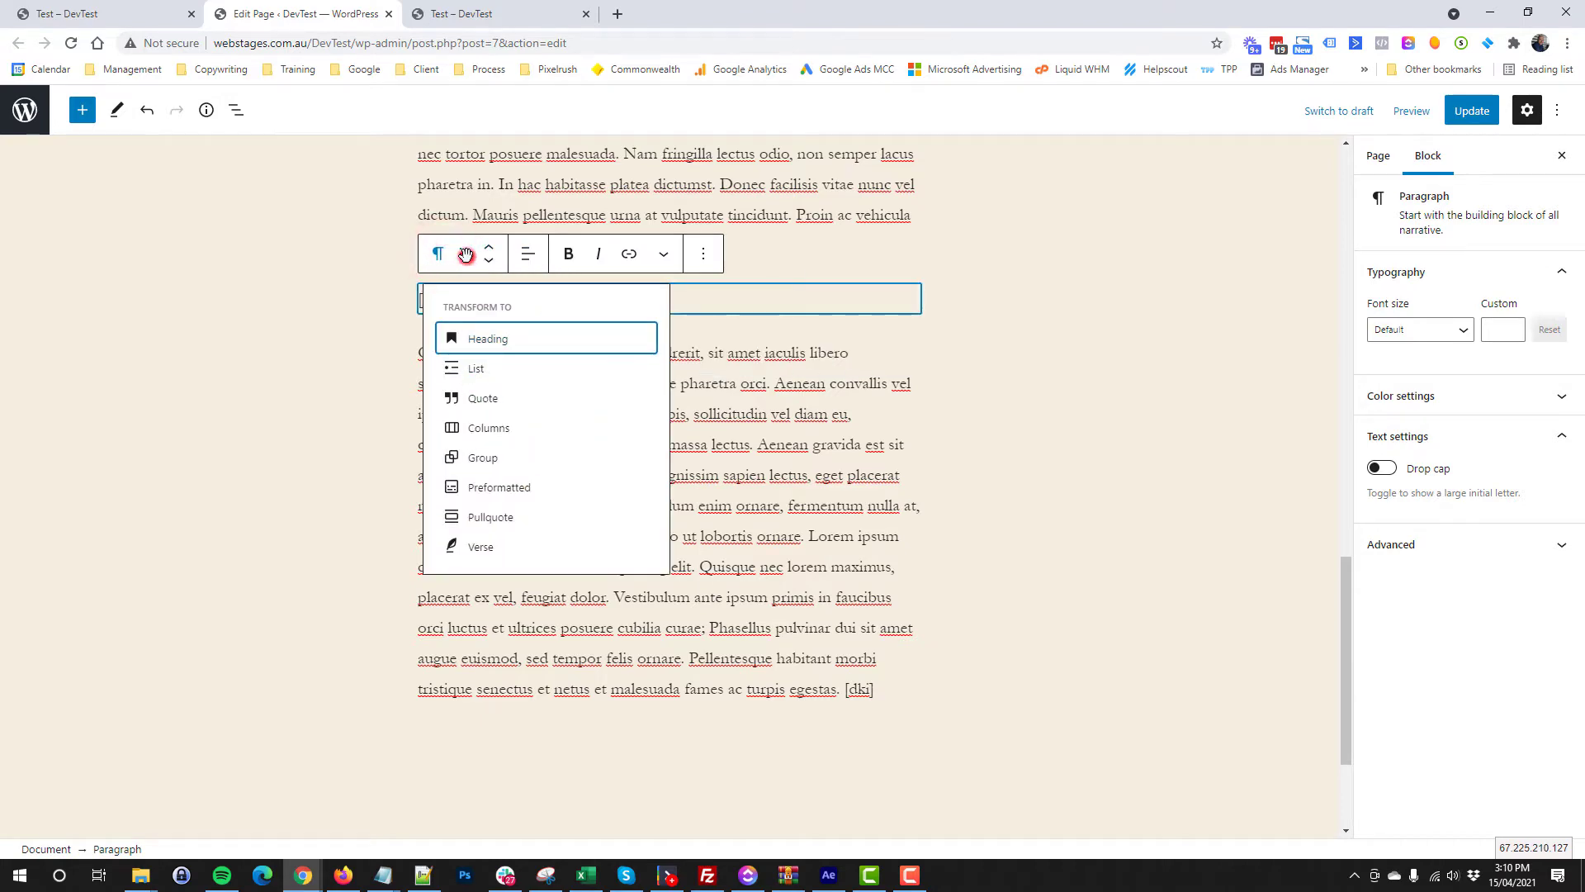
{"action": "left_click", "coordinate": [488, 261]}
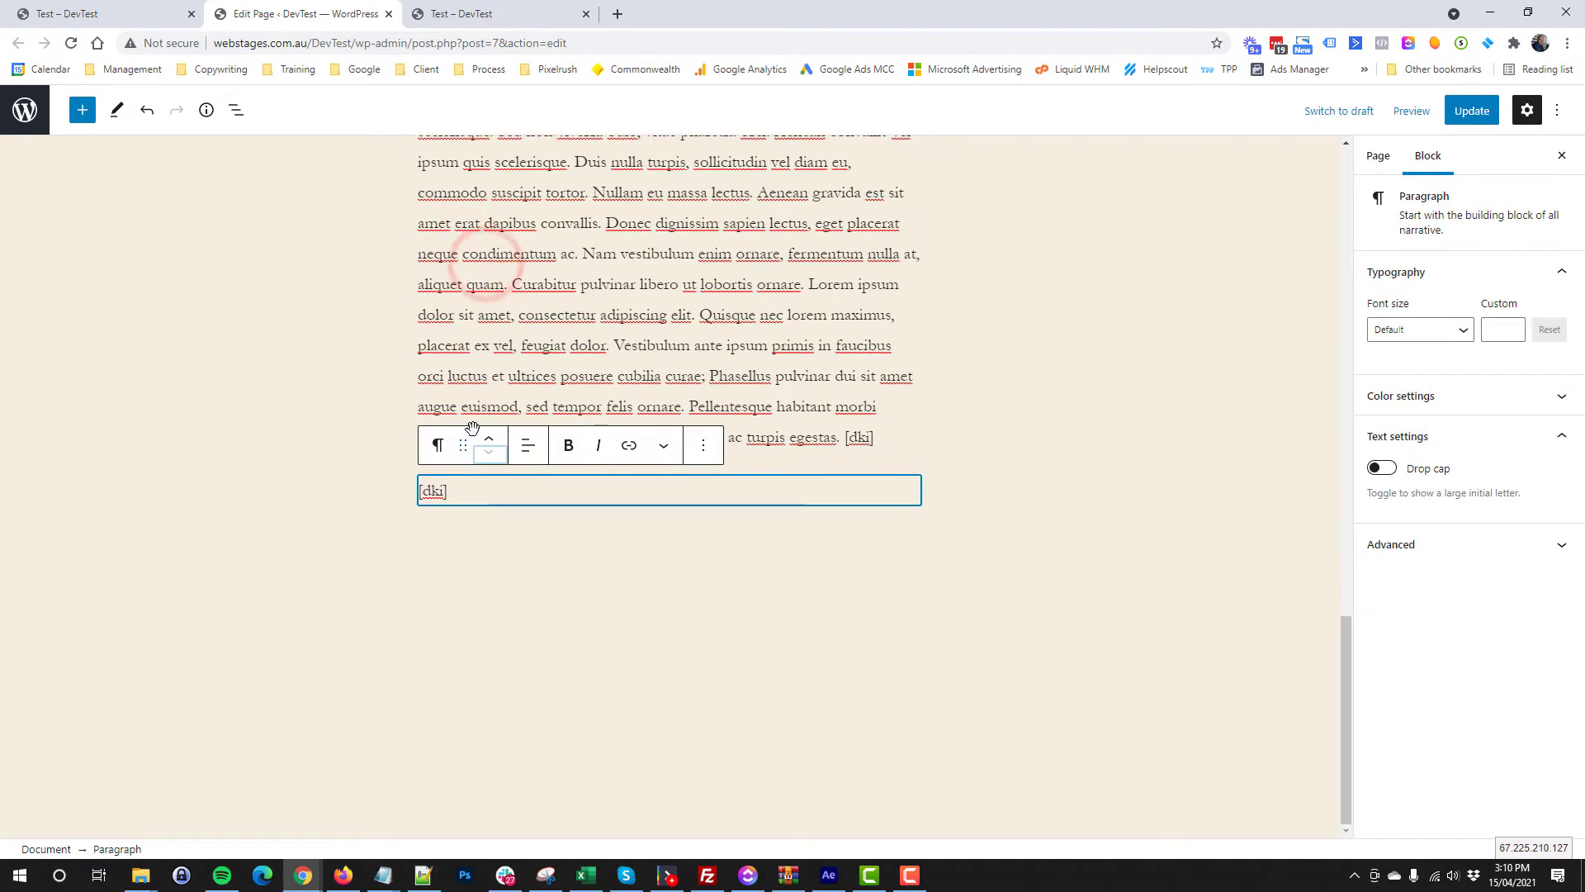
{"action": "left_click", "coordinate": [490, 440]}
{"action": "left_click", "coordinate": [438, 445]}
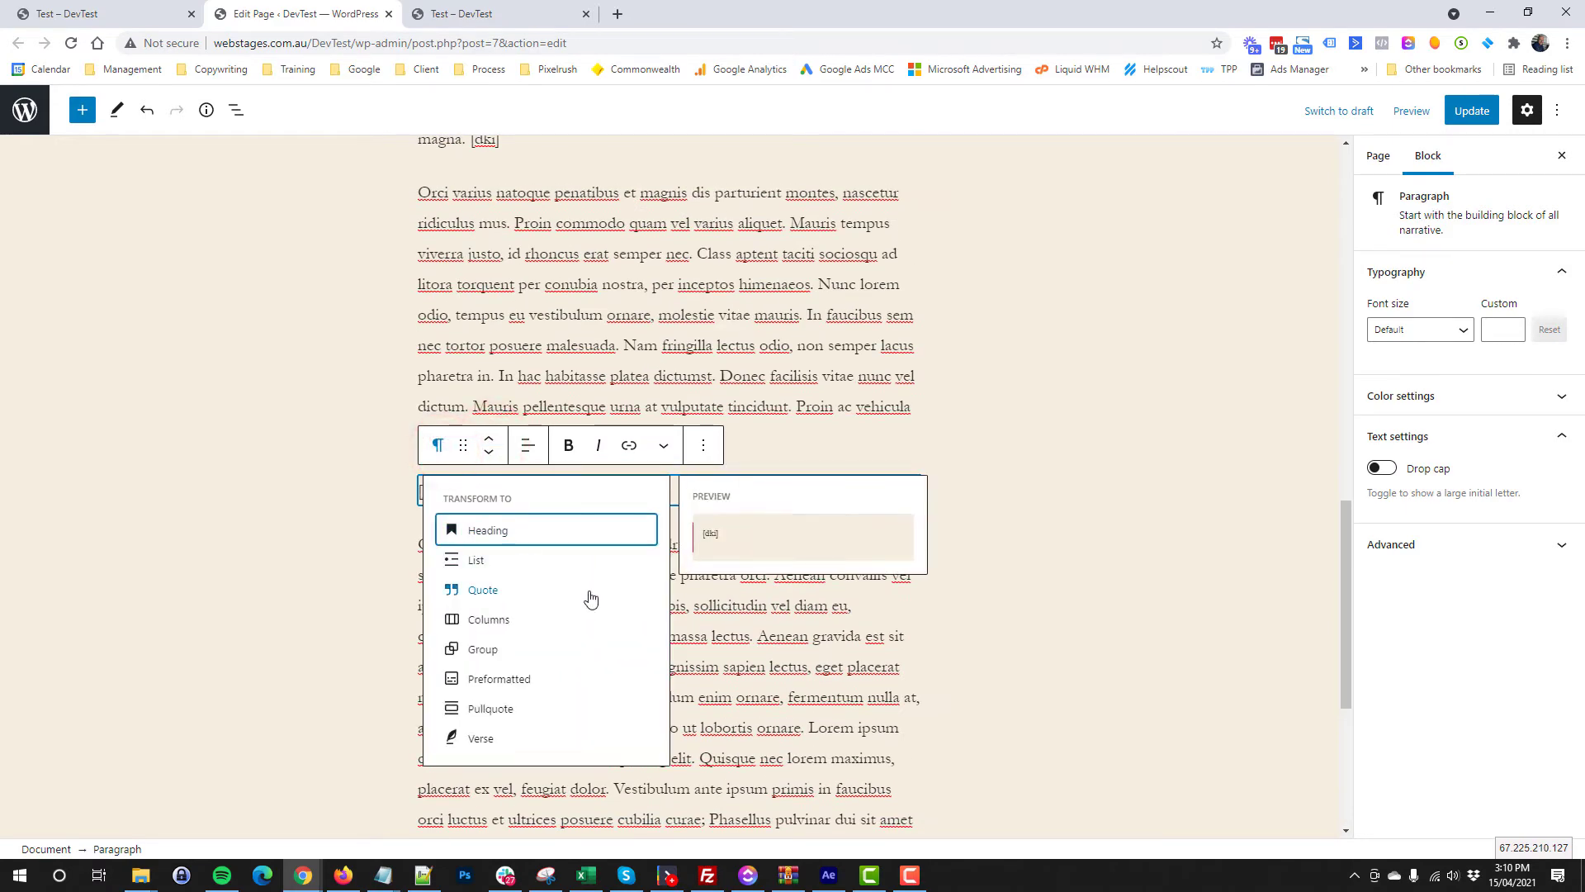
{"action": "left_click", "coordinate": [505, 526]}
Step: Update the page in the editor and reload the front-end Test page that has the keyword=New York parameter
{"action": "left_click", "coordinate": [1473, 110]}
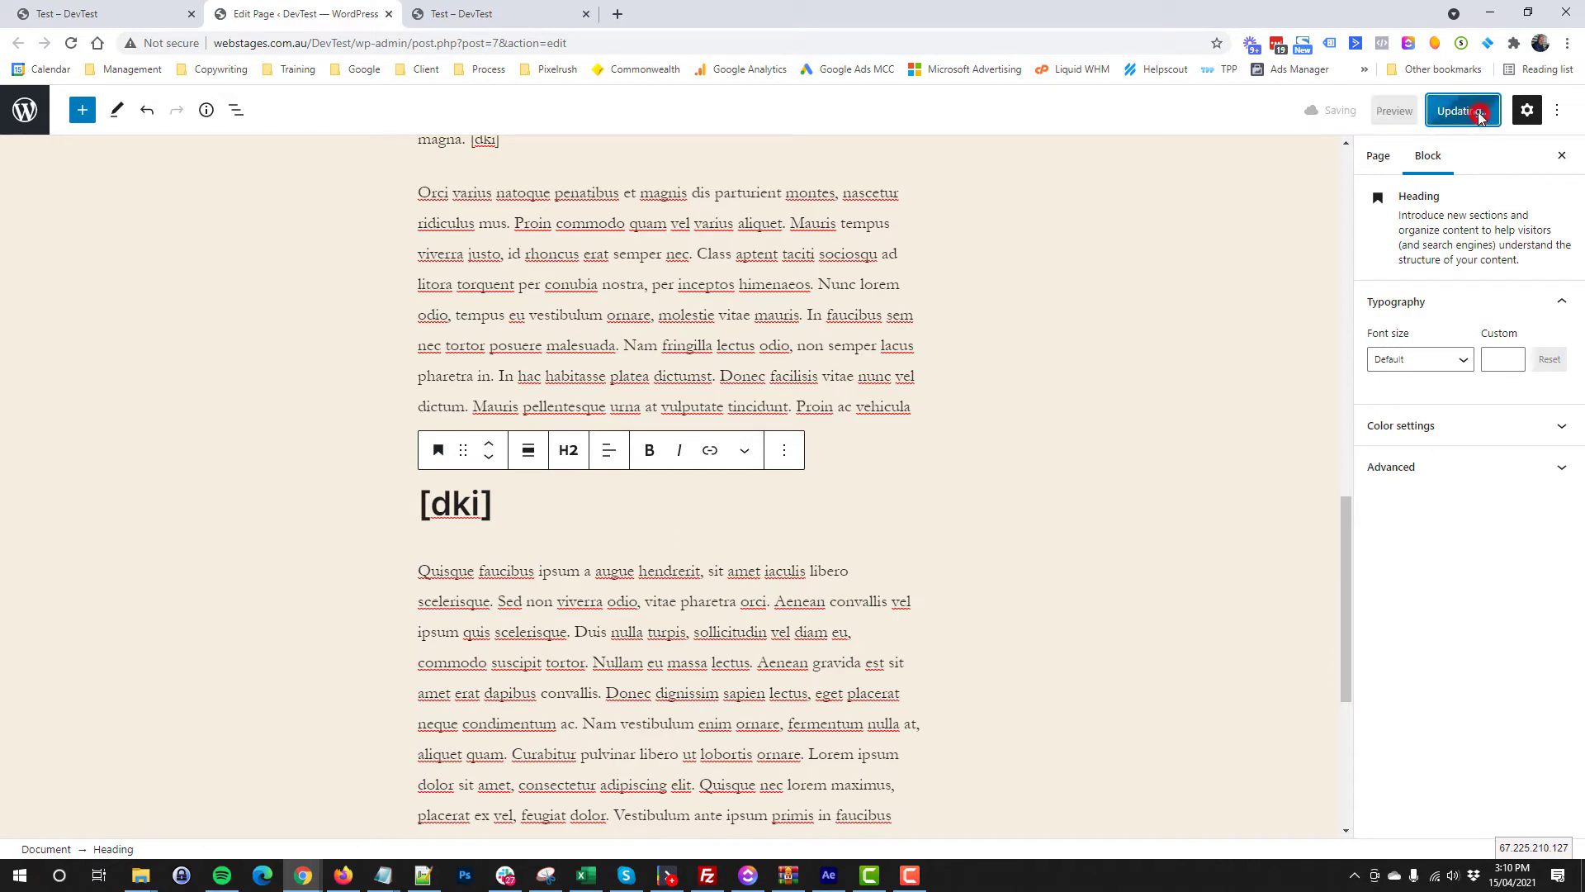
{"action": "left_click", "coordinate": [477, 12]}
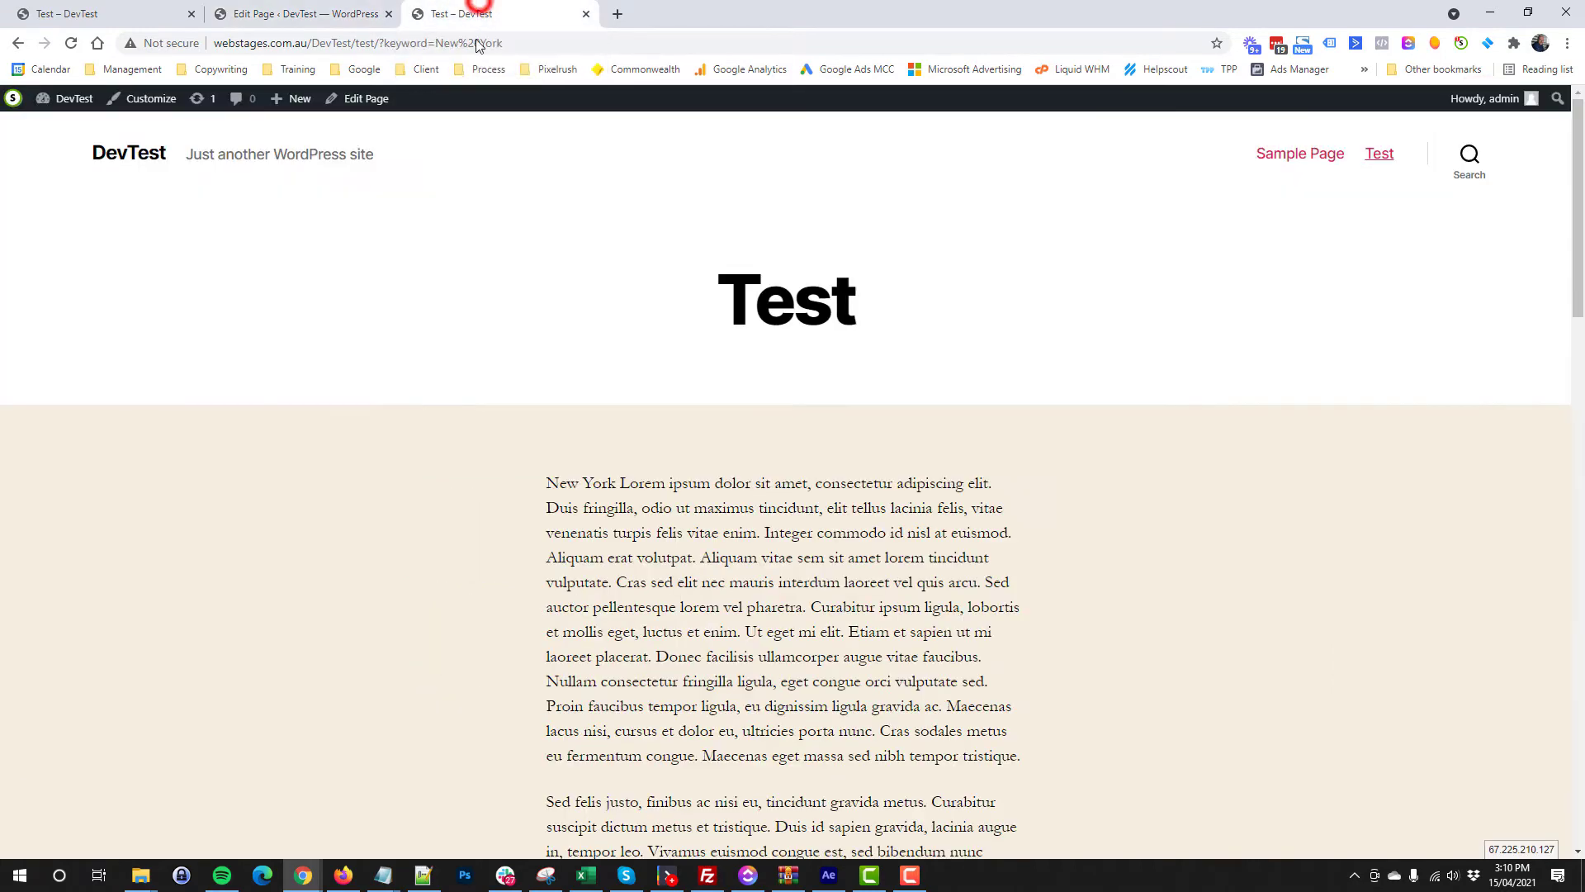
{"action": "key", "text": "F5"}
Step: Examine the inserted keyword in each paragraph and in the heading above "Quisque faucibus" on the Test page
{"action": "scroll", "coordinate": [575, 423], "scroll_direction": "down", "scroll_amount": 1}
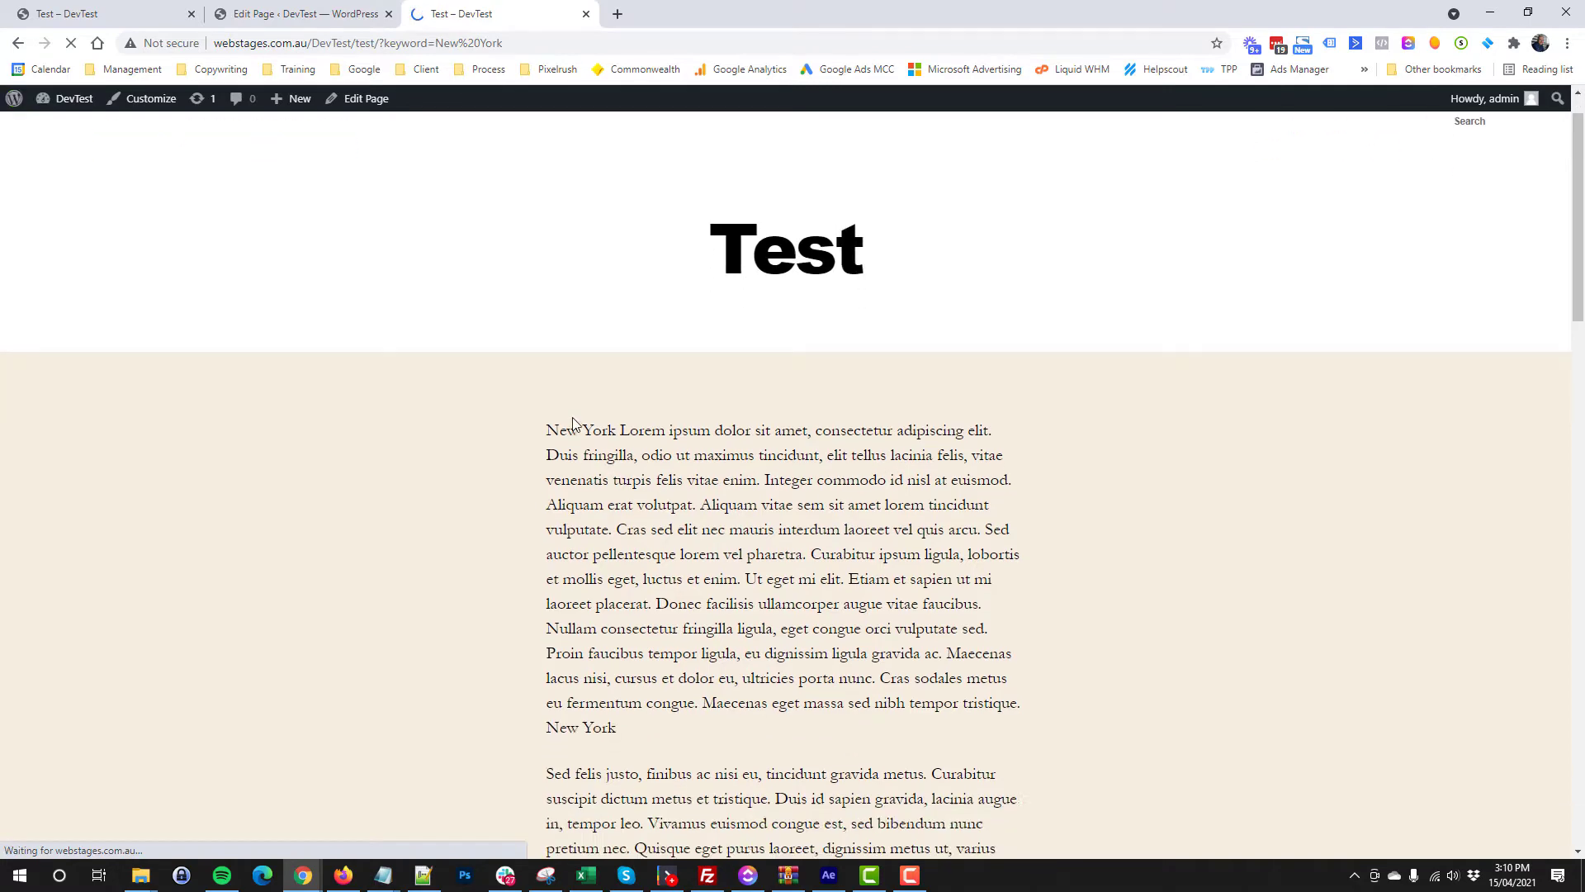
{"action": "scroll", "coordinate": [569, 413], "scroll_direction": "down", "scroll_amount": 1}
{"action": "left_click_drag", "start_coordinate": [609, 320], "coordinate": [550, 320]}
{"action": "left_click_drag", "start_coordinate": [567, 616], "coordinate": [636, 617]}
{"action": "scroll", "coordinate": [658, 495], "scroll_direction": "down", "scroll_amount": 4}
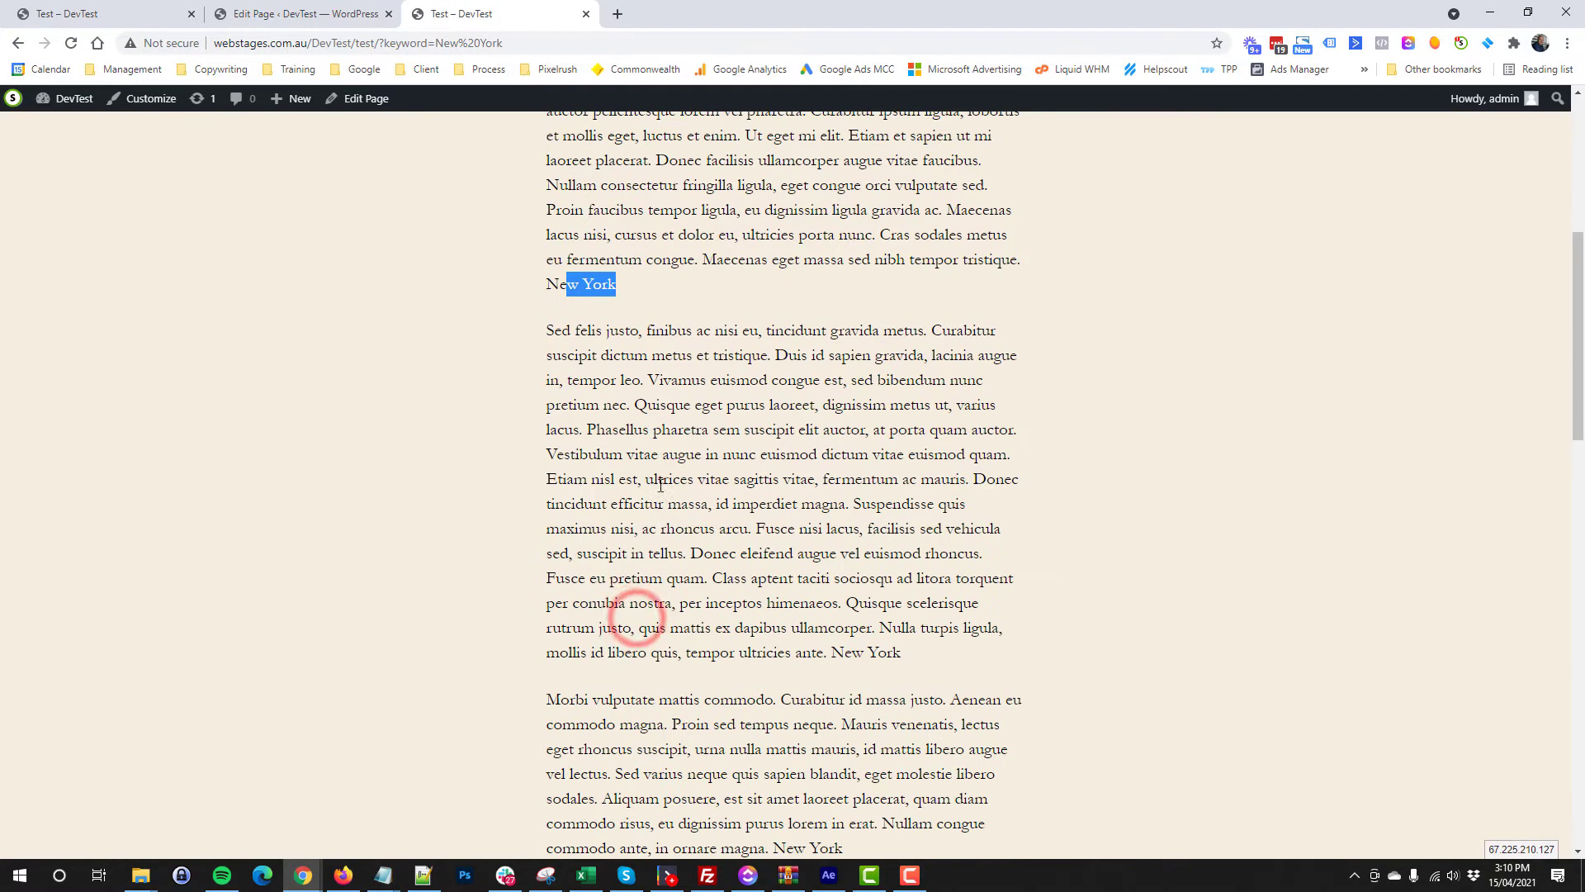
{"action": "left_click_drag", "start_coordinate": [940, 664], "coordinate": [830, 654]}
{"action": "scroll", "coordinate": [874, 528], "scroll_direction": "down", "scroll_amount": 4}
{"action": "left_click_drag", "start_coordinate": [874, 529], "coordinate": [544, 520]}
{"action": "scroll", "coordinate": [783, 524], "scroll_direction": "down", "scroll_amount": 4}
{"action": "left_click", "coordinate": [575, 533]}
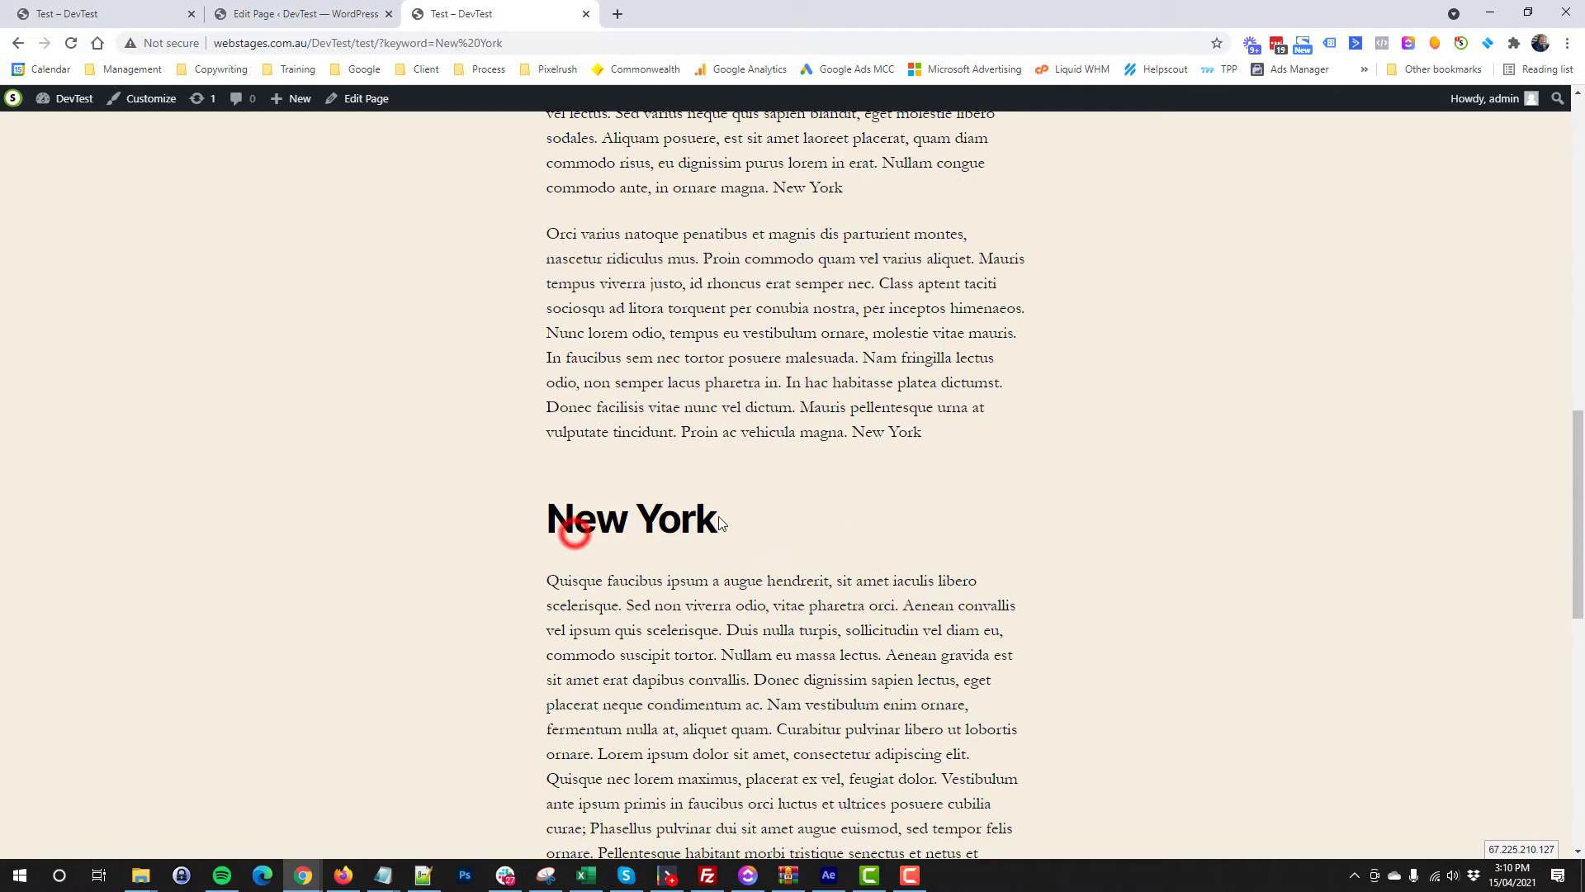
{"action": "scroll", "coordinate": [715, 415], "scroll_direction": "down", "scroll_amount": 5}
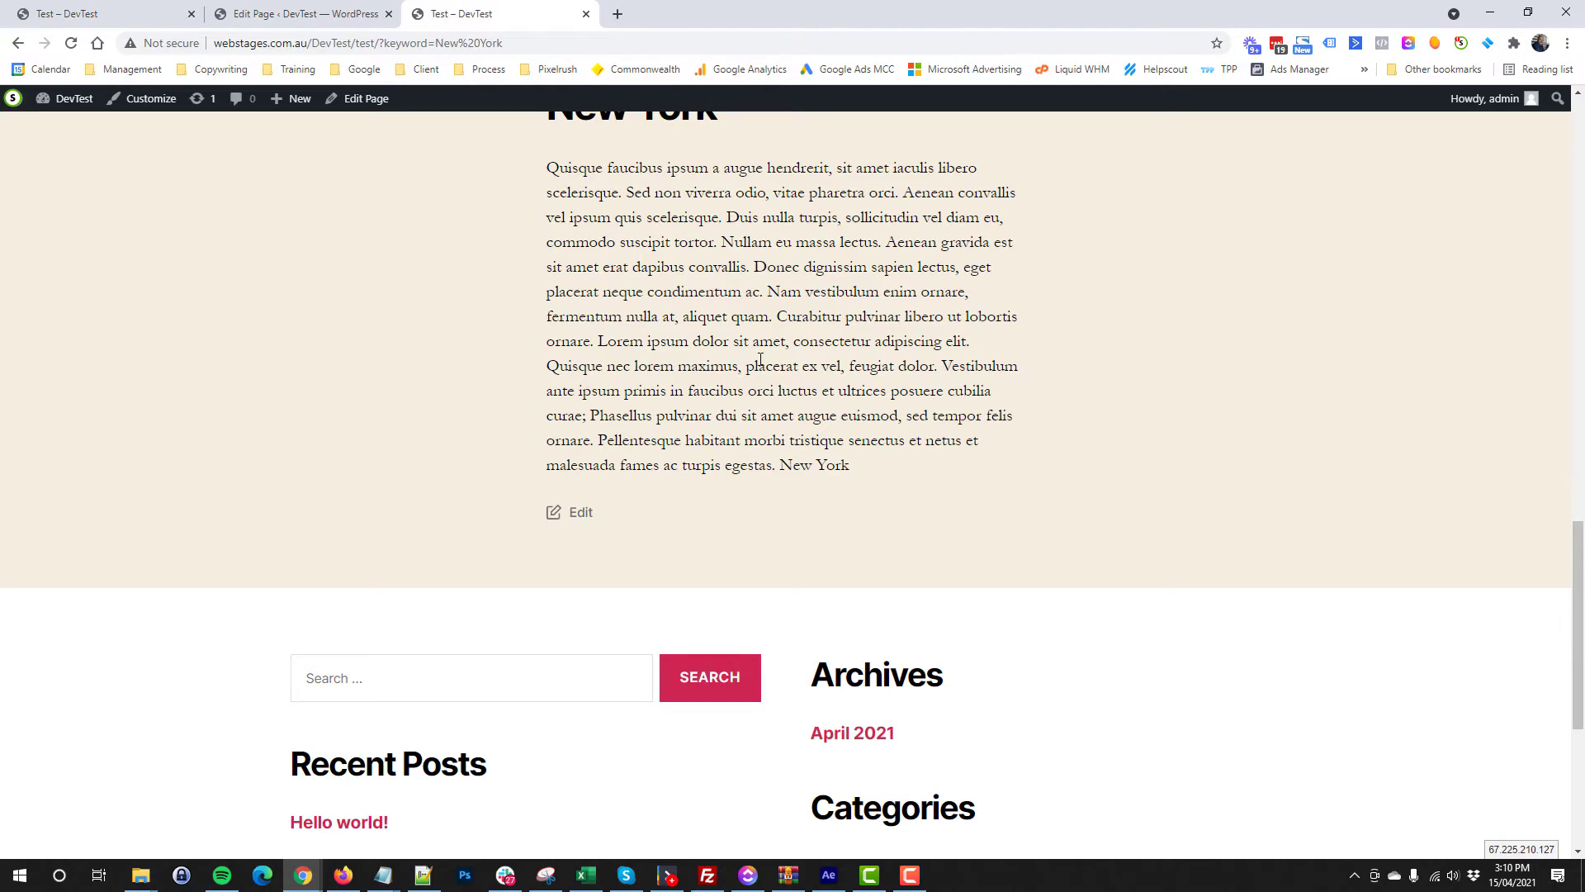
{"action": "scroll", "coordinate": [759, 360], "scroll_direction": "up", "scroll_amount": 15}
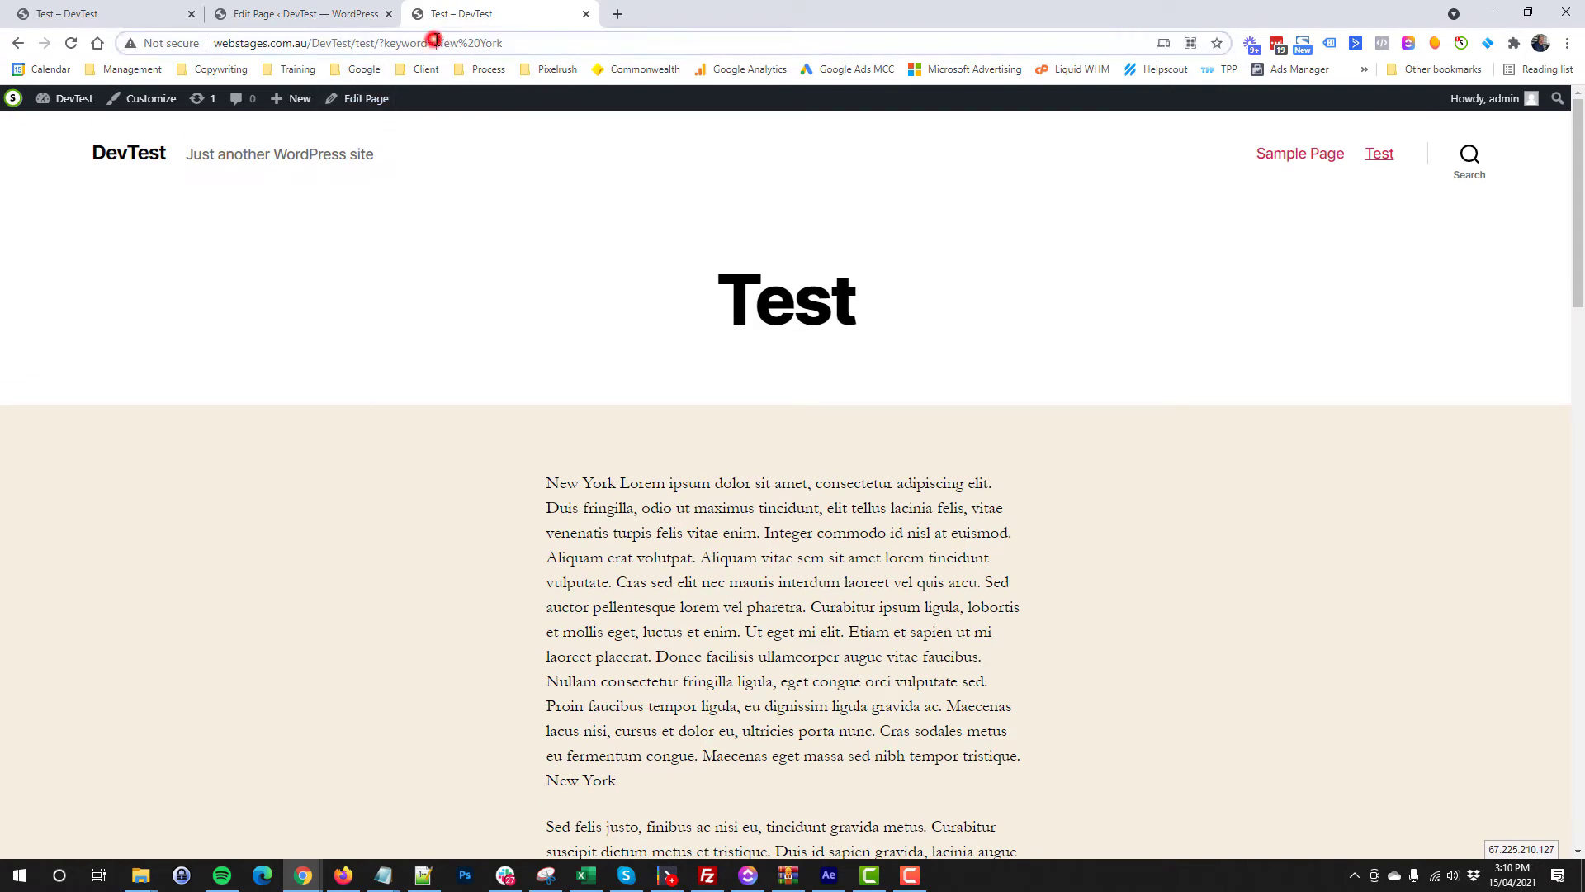
Step: Append &title=New York Plumber after the keyword parameter in the page URL and load it
{"action": "left_click_drag", "start_coordinate": [436, 43], "coordinate": [504, 42]}
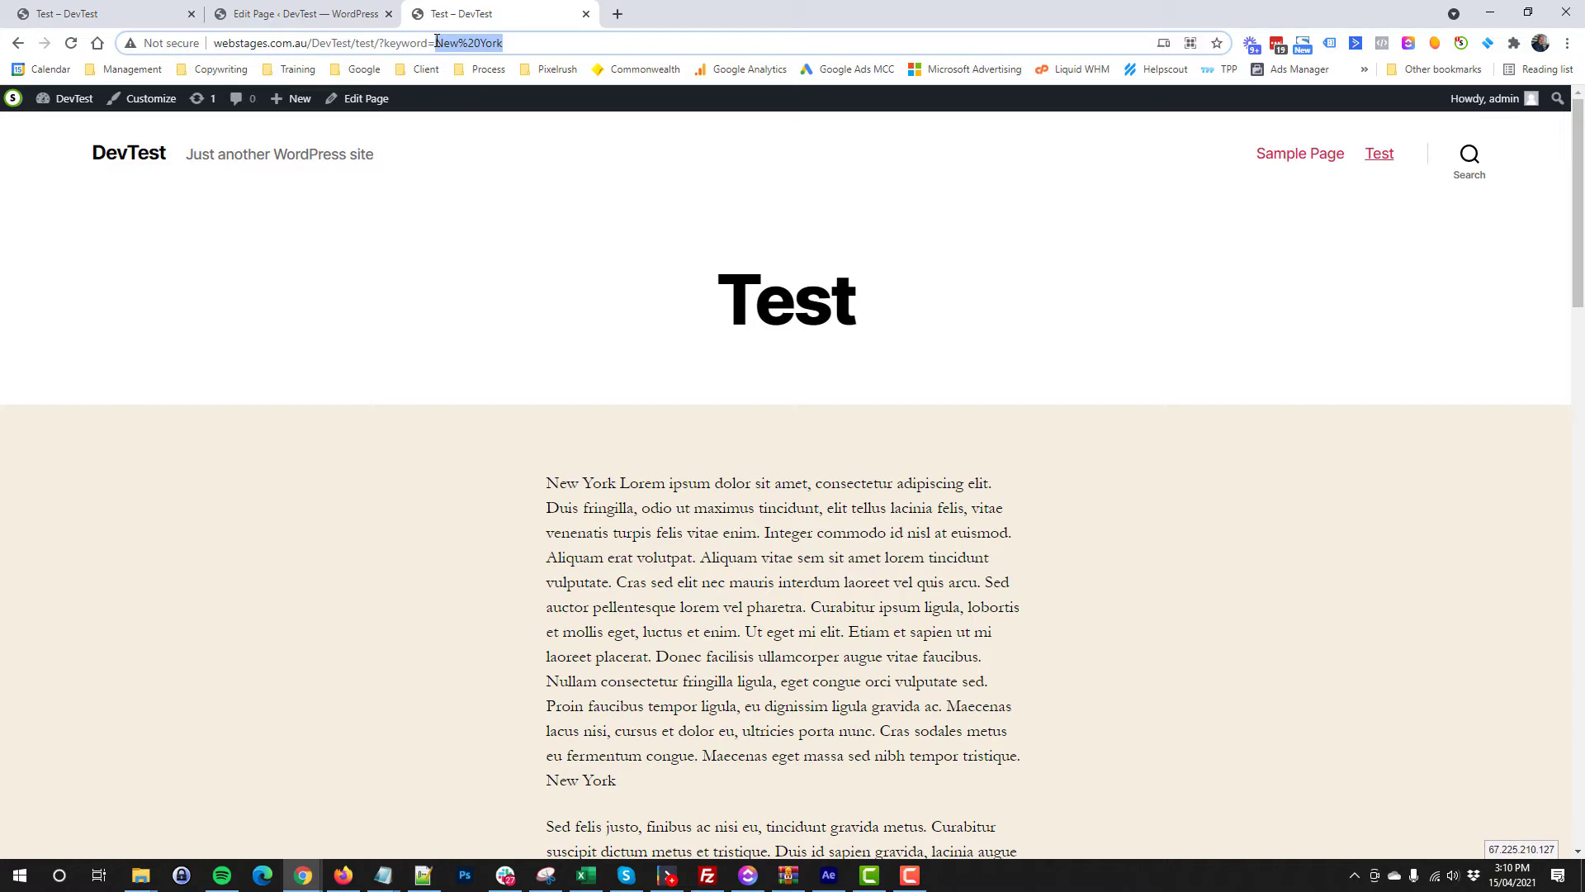
{"action": "left_click_drag", "start_coordinate": [436, 42], "coordinate": [531, 44]}
{"action": "left_click", "coordinate": [529, 41]}
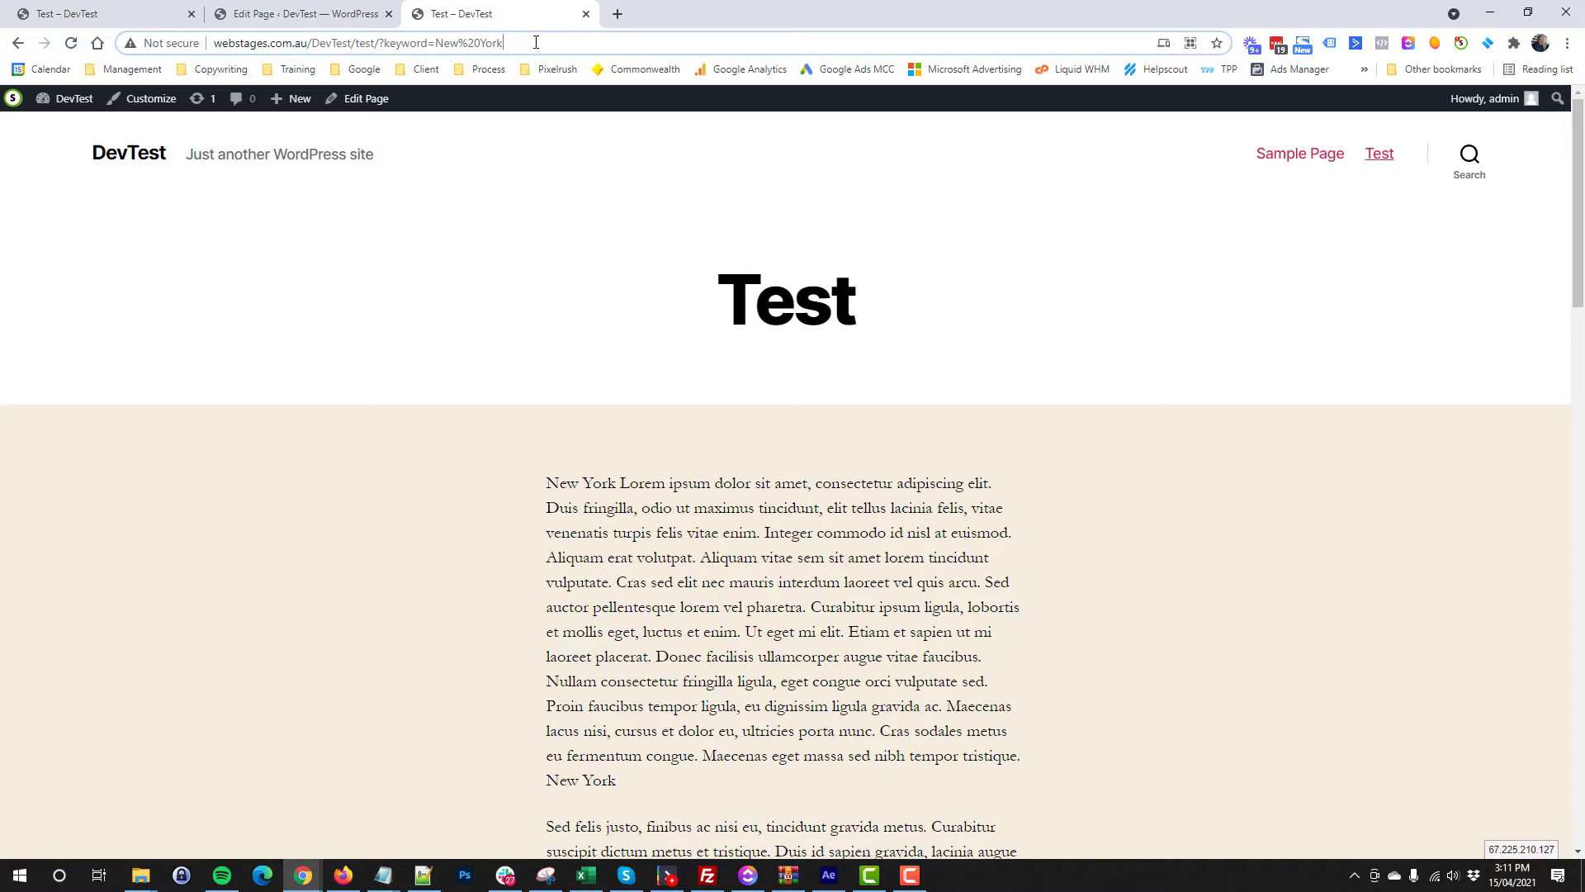
{"action": "type", "text": "&title"}
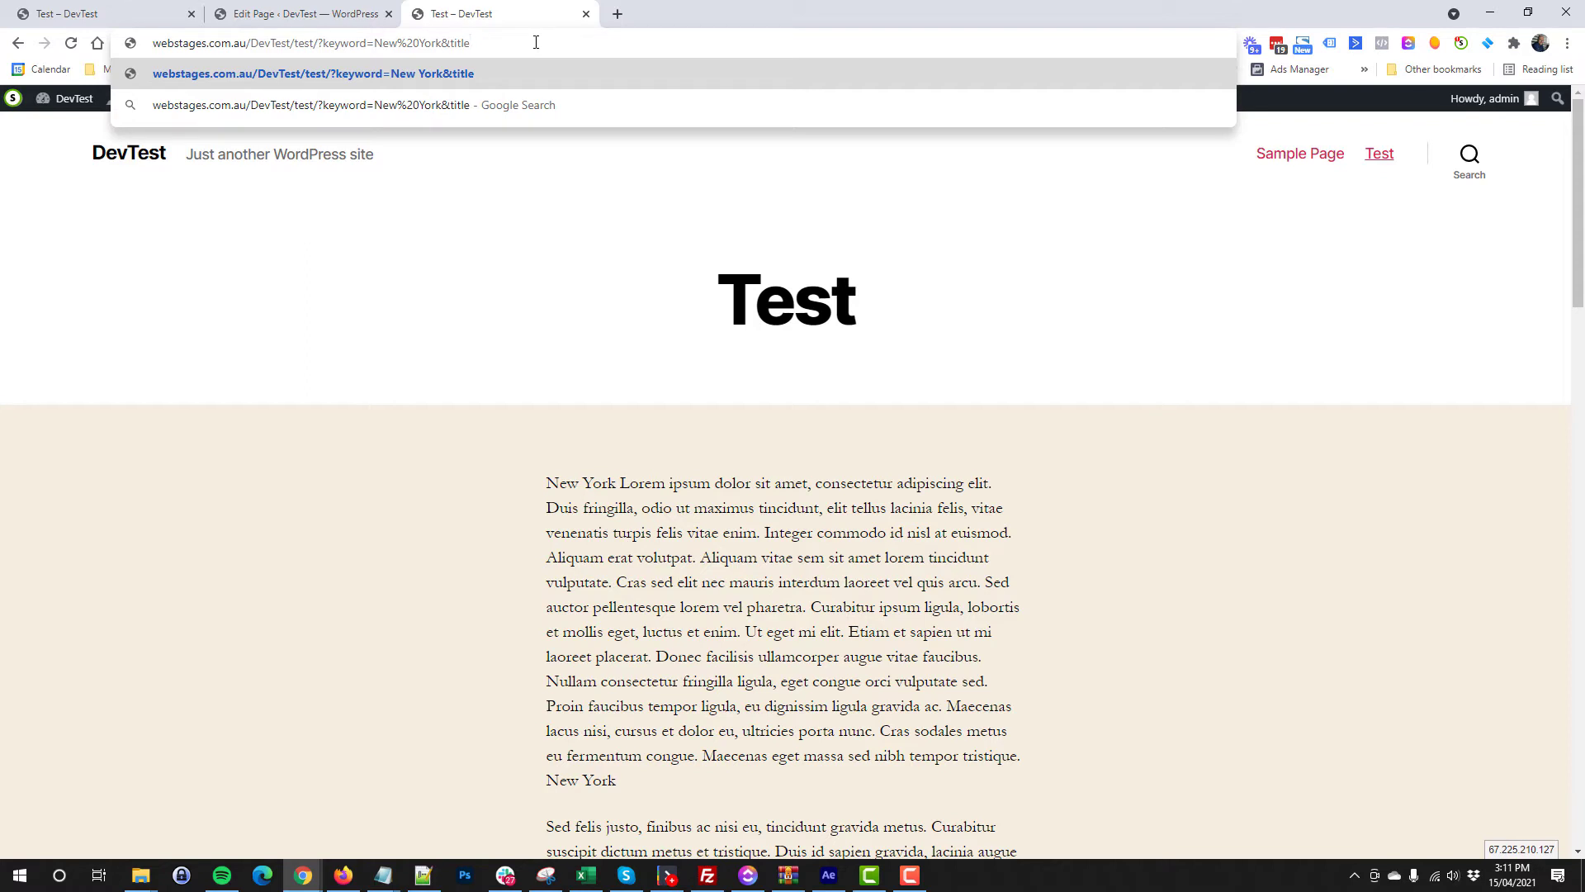
{"action": "type", "text": "=New York Plumber"}
{"action": "key", "text": "Return"}
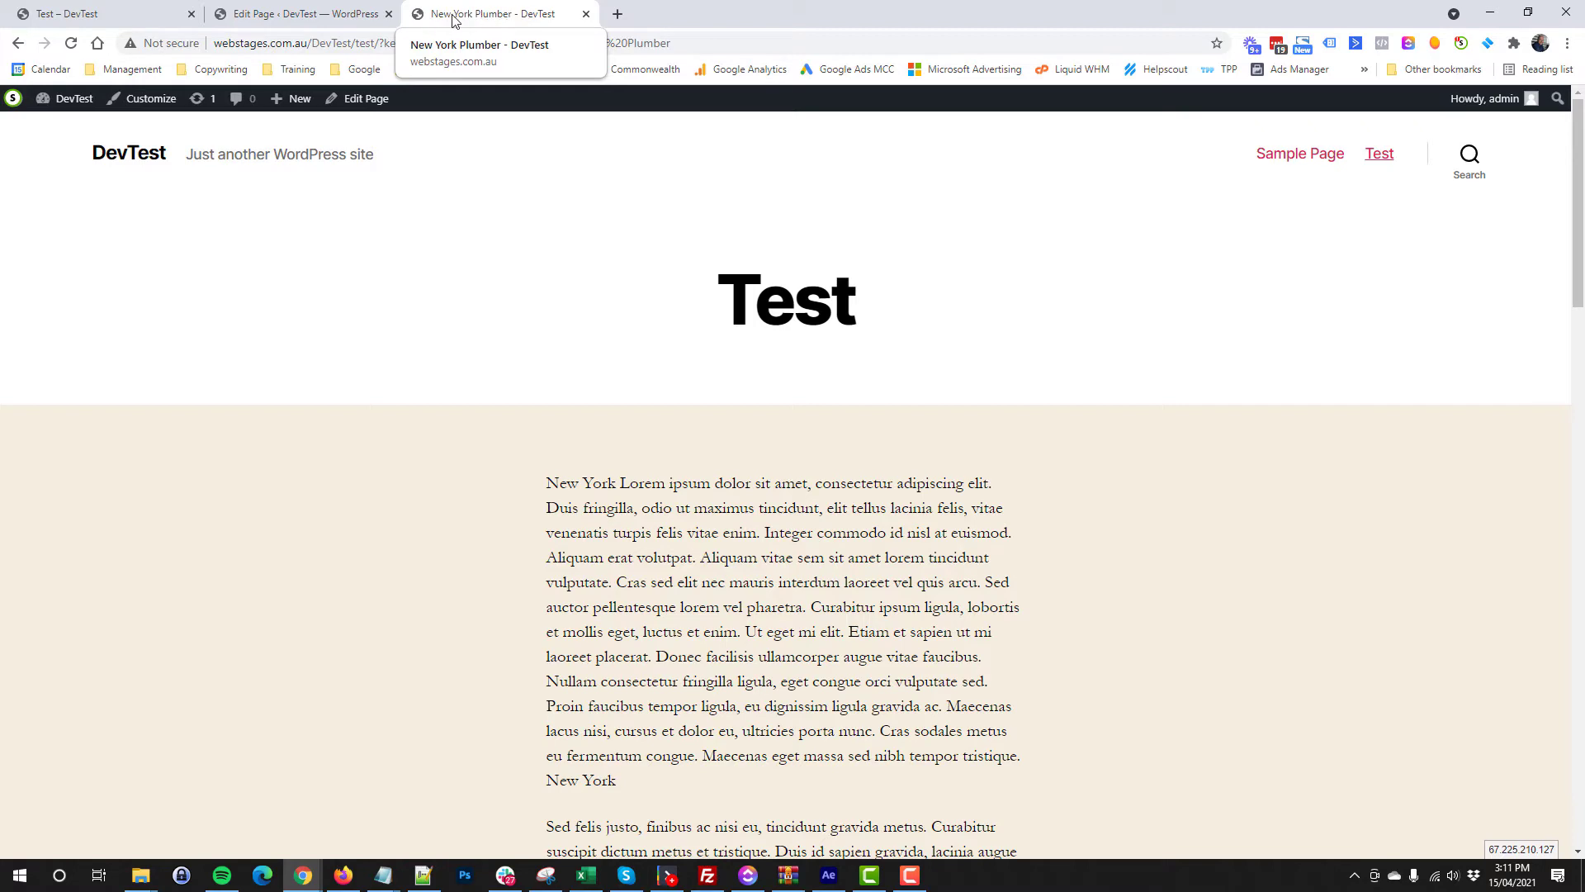
Step: Examine the inserted keyword in the page text and compare it with the keyword and title parameters in the URL
{"action": "left_click", "coordinate": [577, 290]}
{"action": "scroll", "coordinate": [570, 330], "scroll_direction": "down", "scroll_amount": 1}
{"action": "left_click_drag", "start_coordinate": [544, 400], "coordinate": [619, 401]}
{"action": "scroll", "coordinate": [603, 289], "scroll_direction": "down", "scroll_amount": 7}
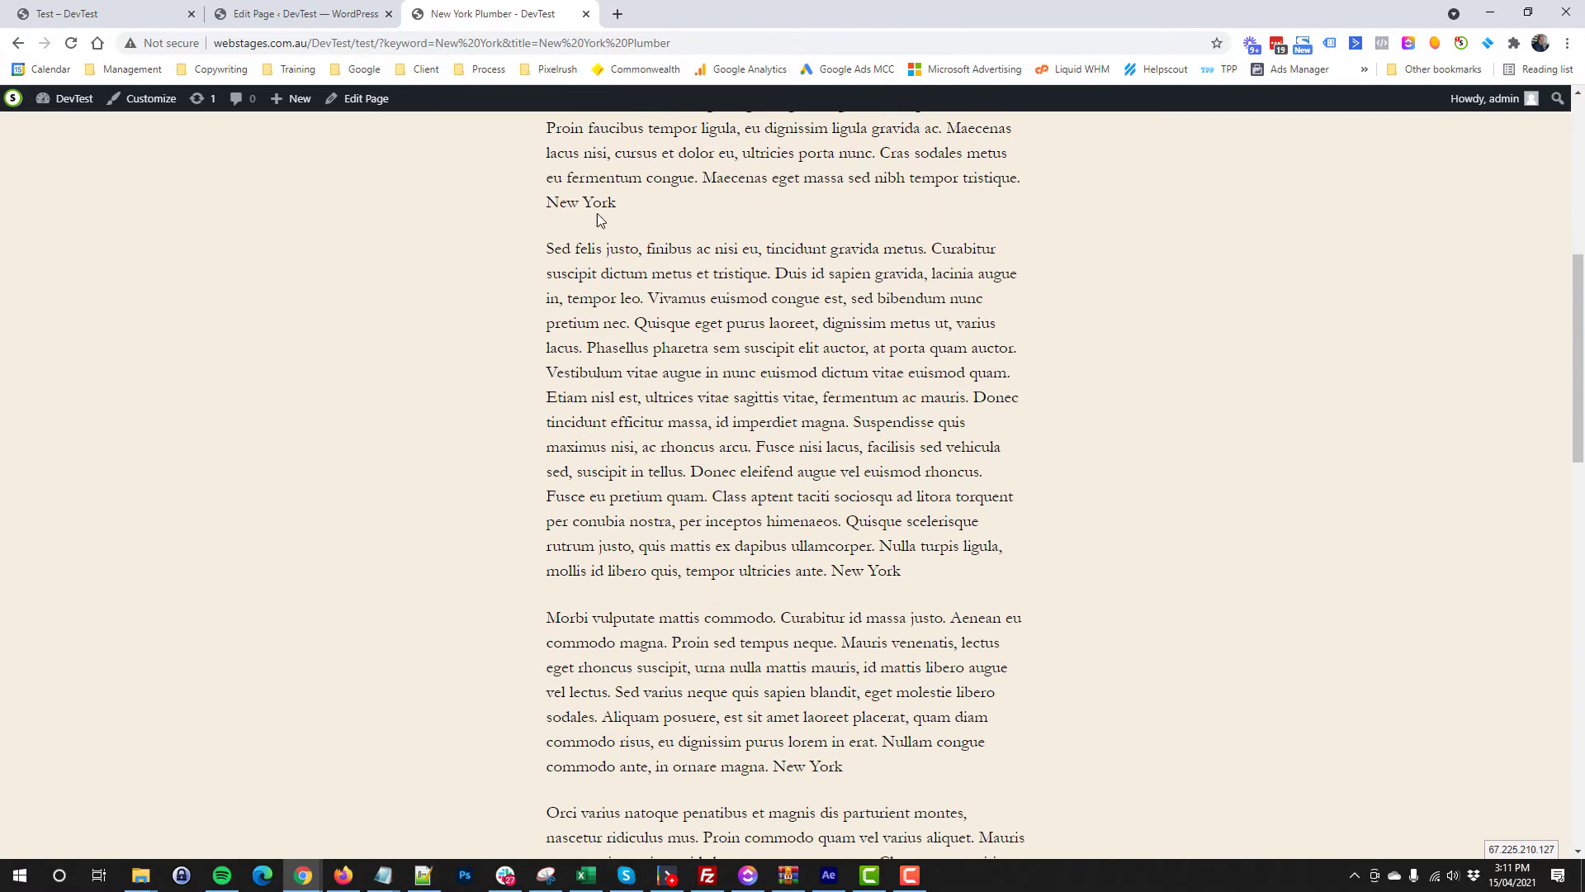
{"action": "left_click_drag", "start_coordinate": [437, 41], "coordinate": [502, 45]}
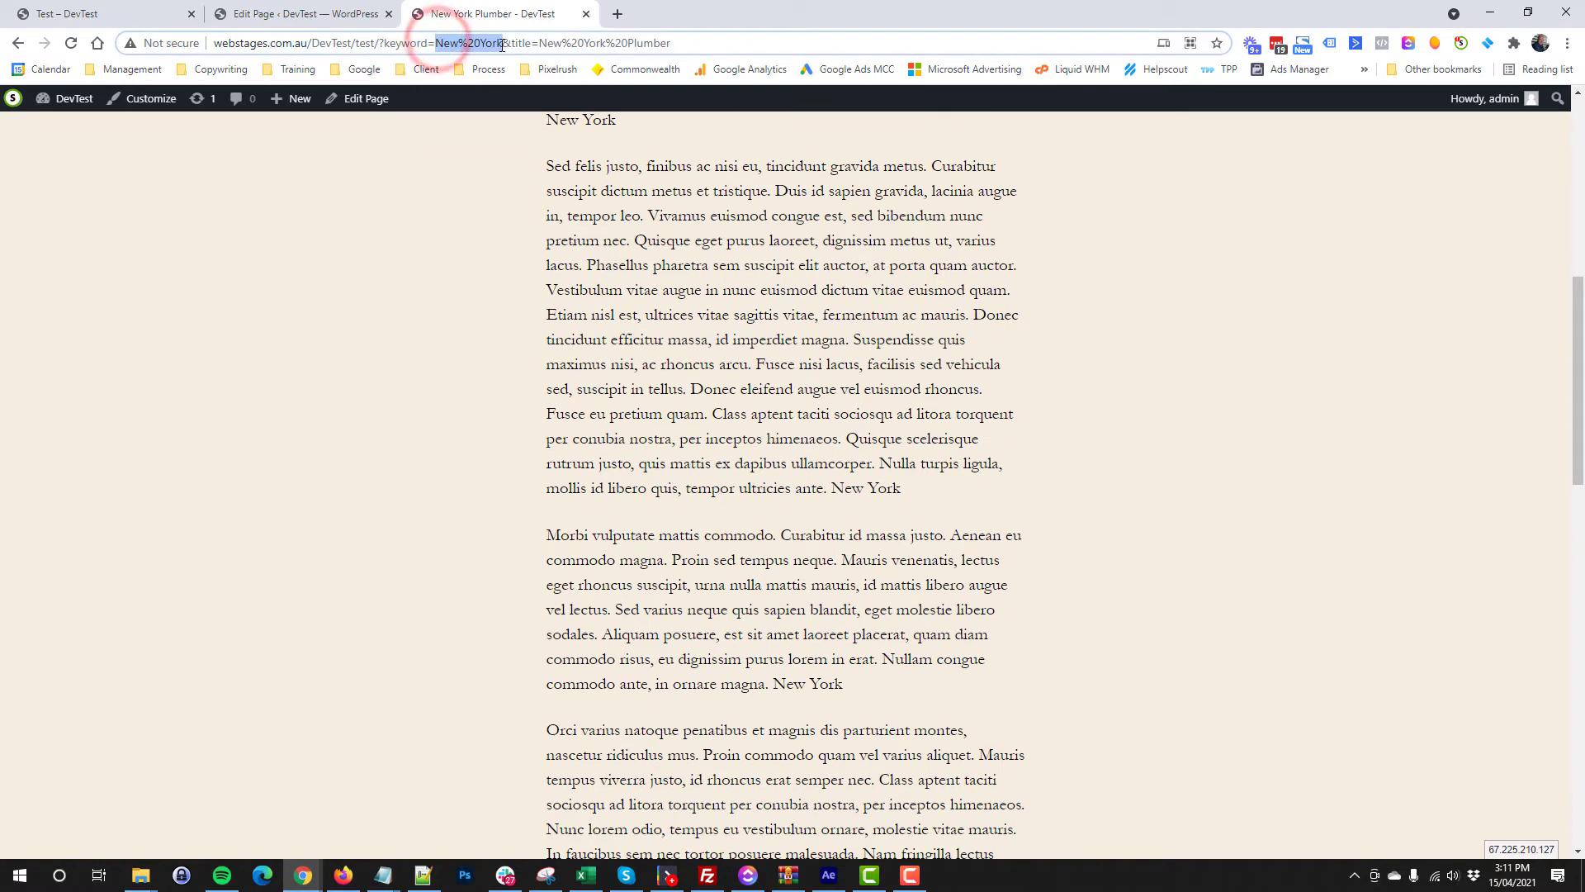
{"action": "double_click", "coordinate": [510, 43]}
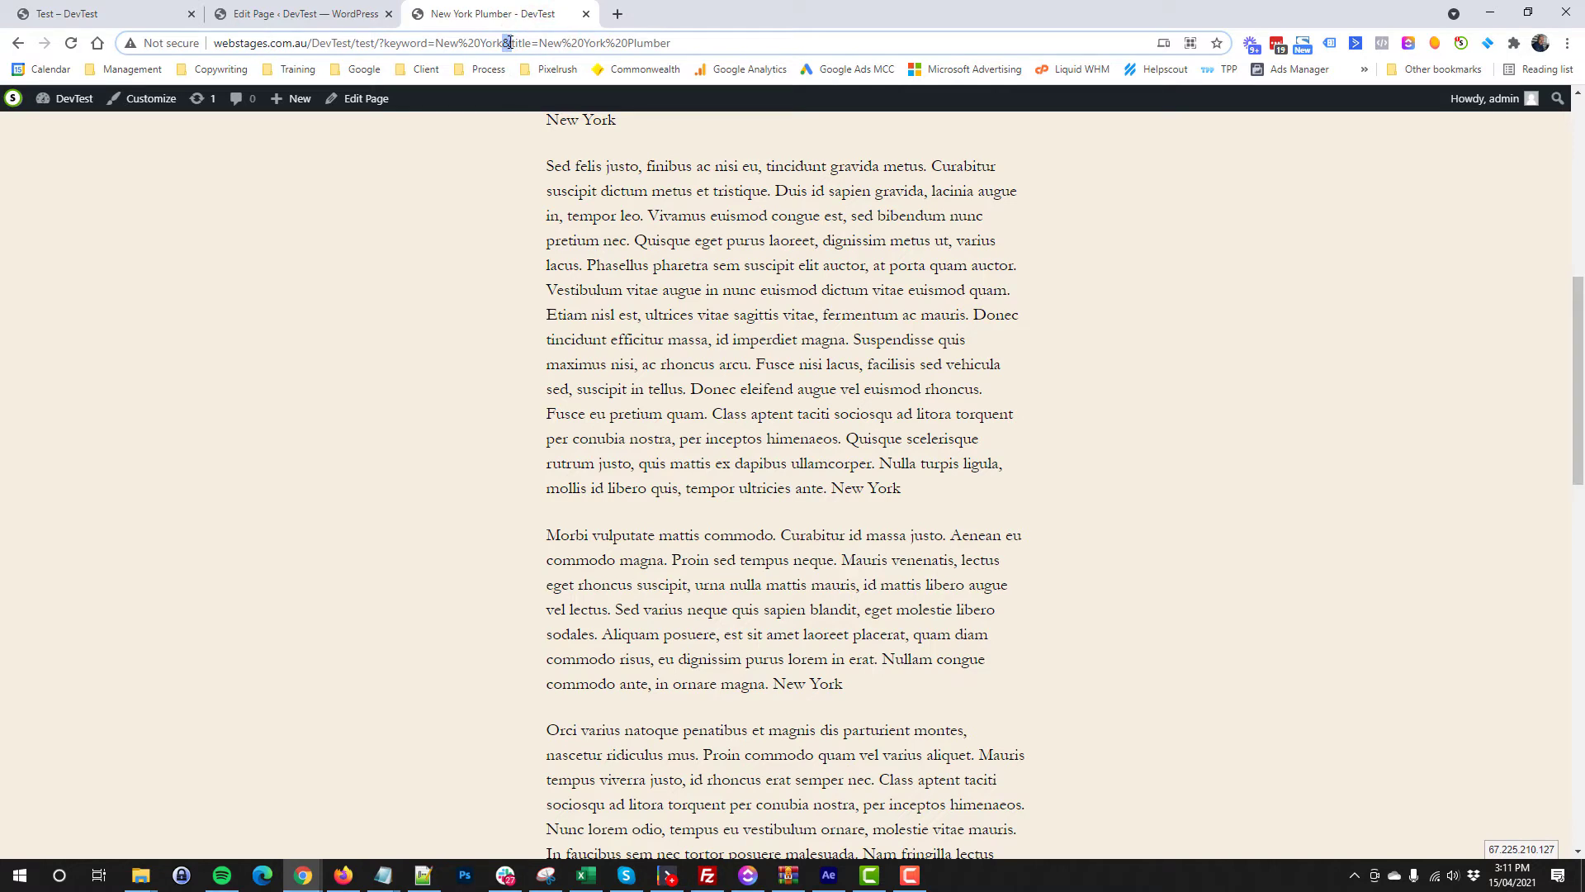
{"action": "left_click", "coordinate": [512, 43]}
{"action": "left_click_drag", "start_coordinate": [544, 42], "coordinate": [701, 42]}
{"action": "left_click", "coordinate": [700, 43]}
Step: Re-enter New York Plumber as the URL's title value, reload the page and look through its text and heading
{"action": "left_click_drag", "start_coordinate": [539, 43], "coordinate": [738, 42]}
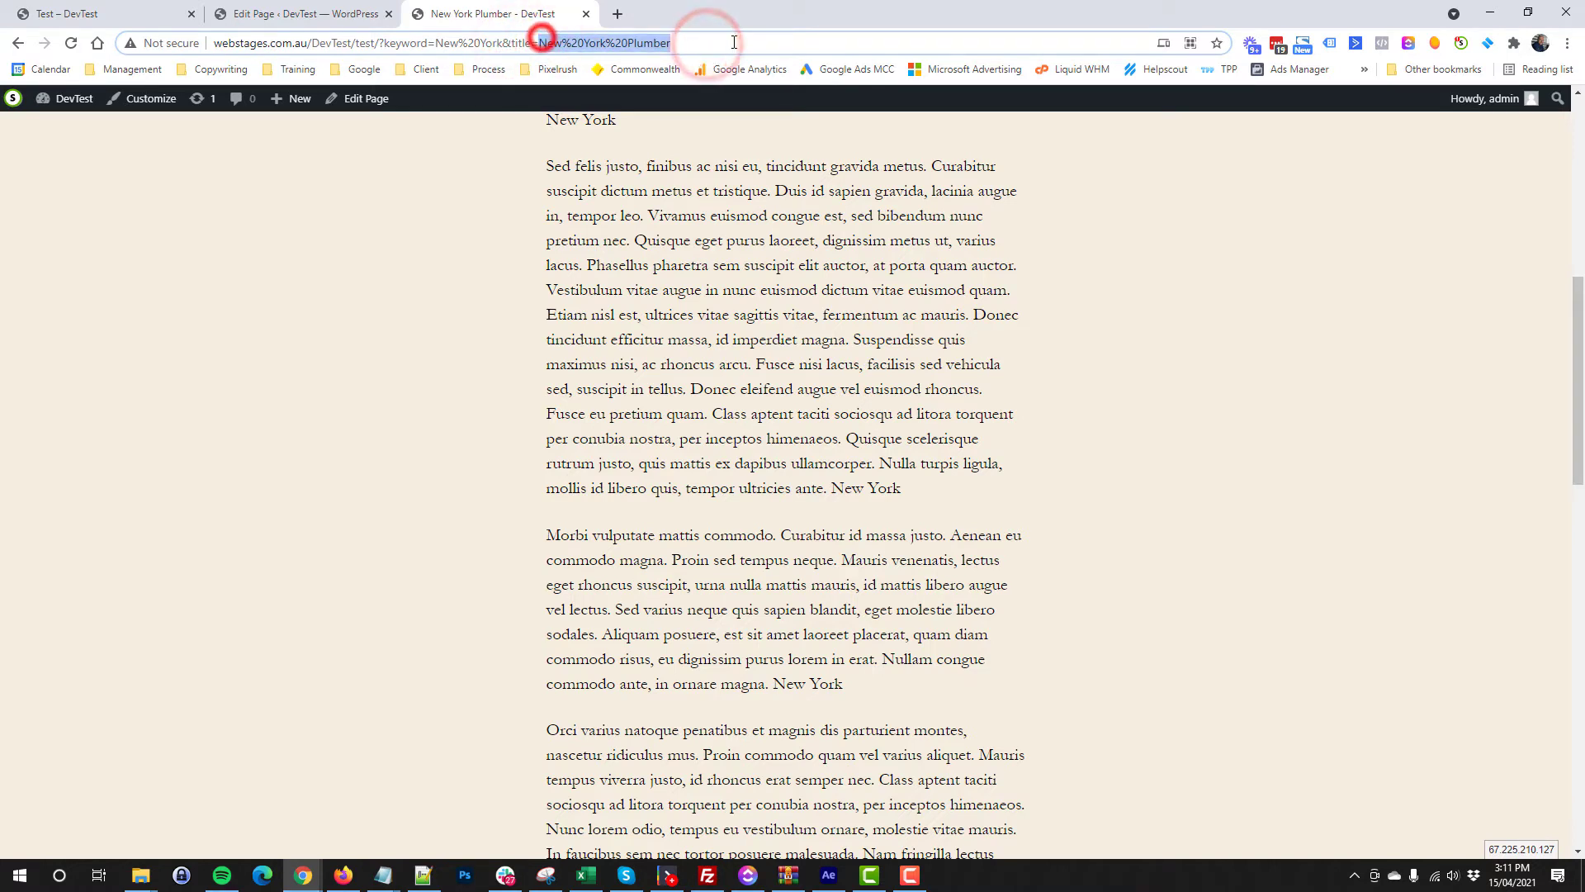
{"action": "type", "text": "New Yor"}
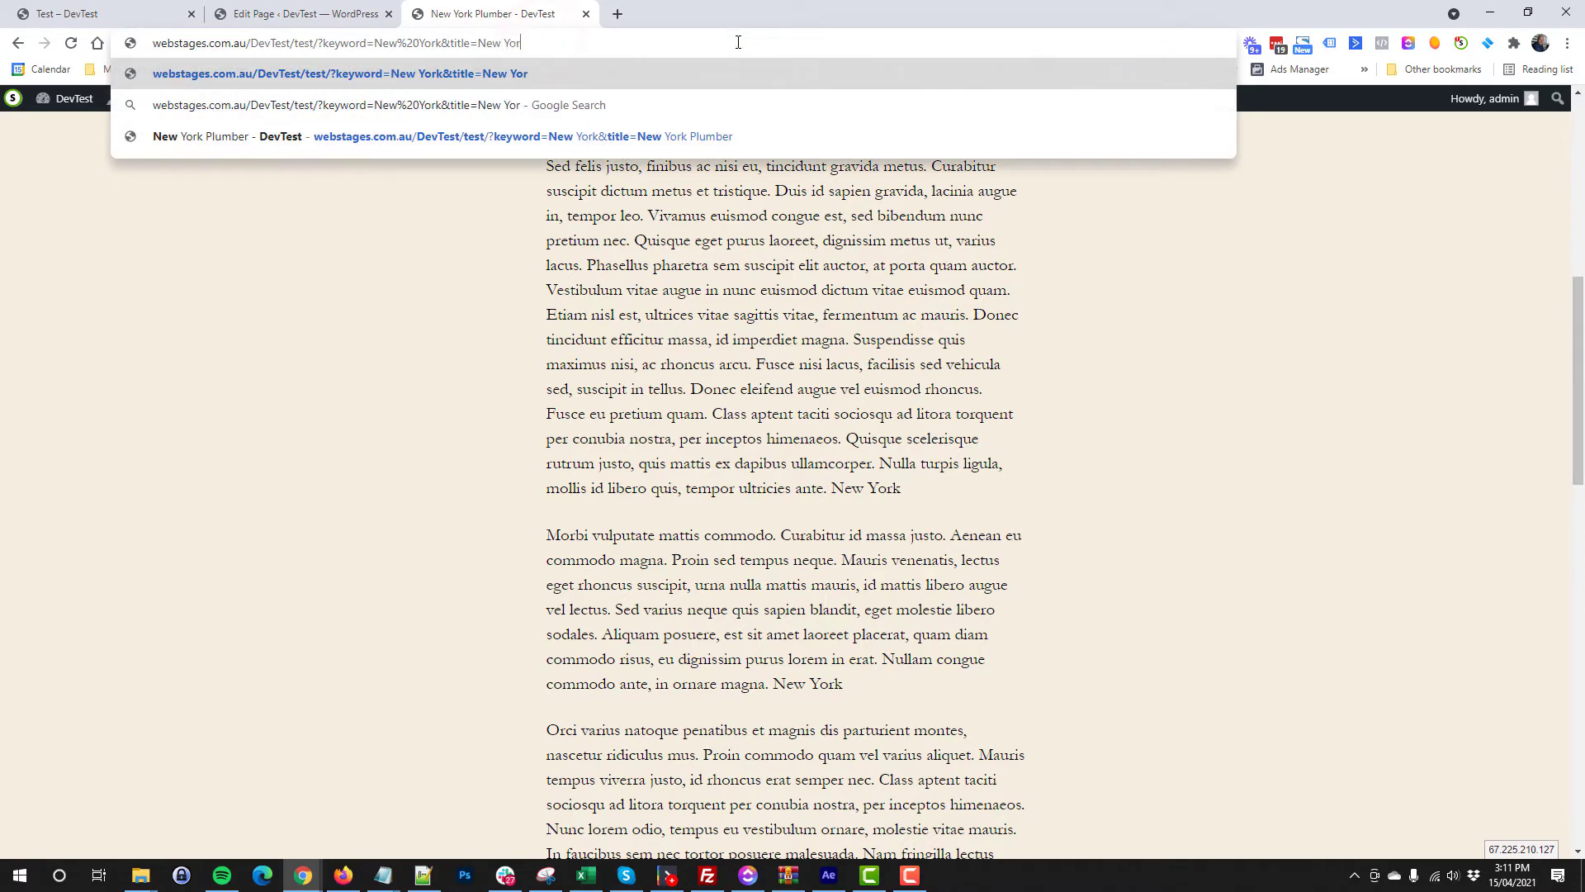
{"action": "type", "text": "k Plumber"}
{"action": "key", "text": "Return"}
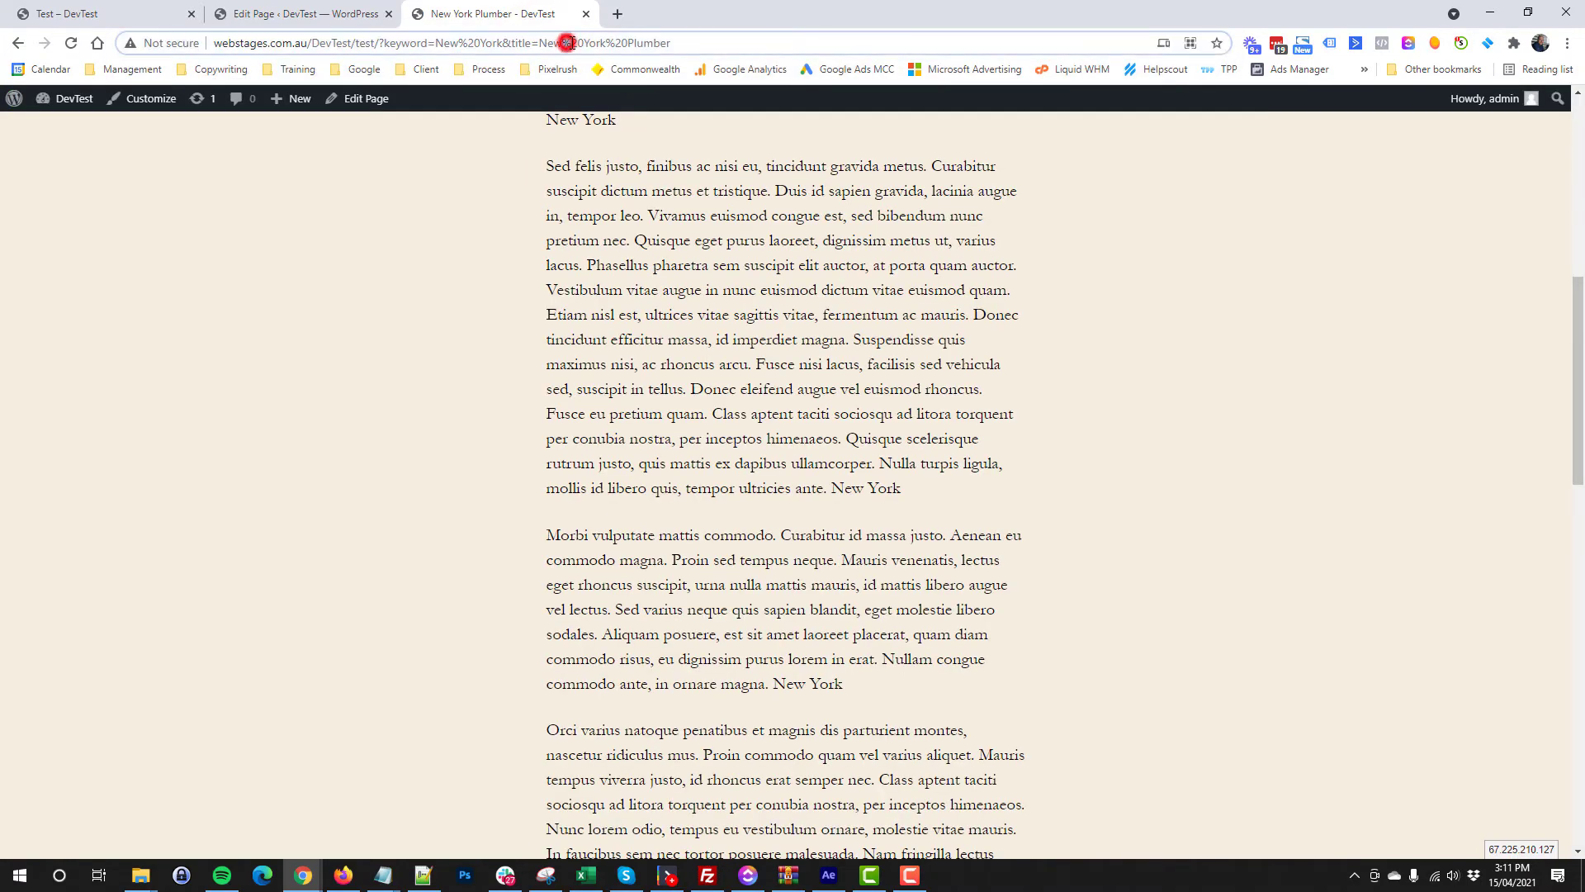
{"action": "left_click_drag", "start_coordinate": [563, 43], "coordinate": [584, 43]}
{"action": "left_click", "coordinate": [548, 307]}
{"action": "scroll", "coordinate": [548, 307], "scroll_direction": "down", "scroll_amount": 7}
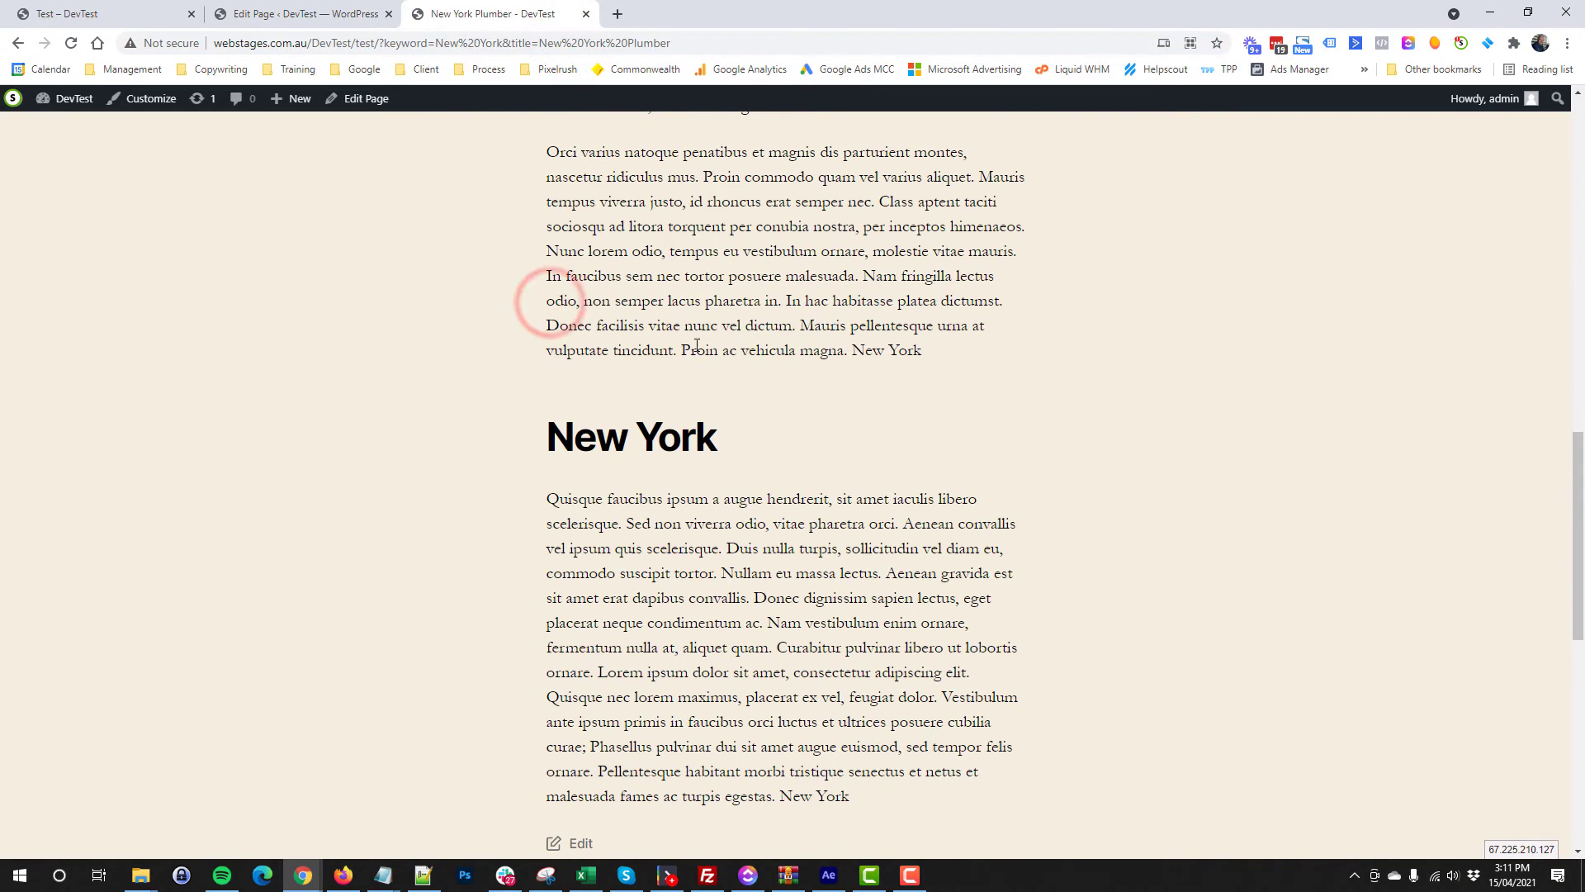
{"action": "scroll", "coordinate": [671, 387], "scroll_direction": "up", "scroll_amount": 8}
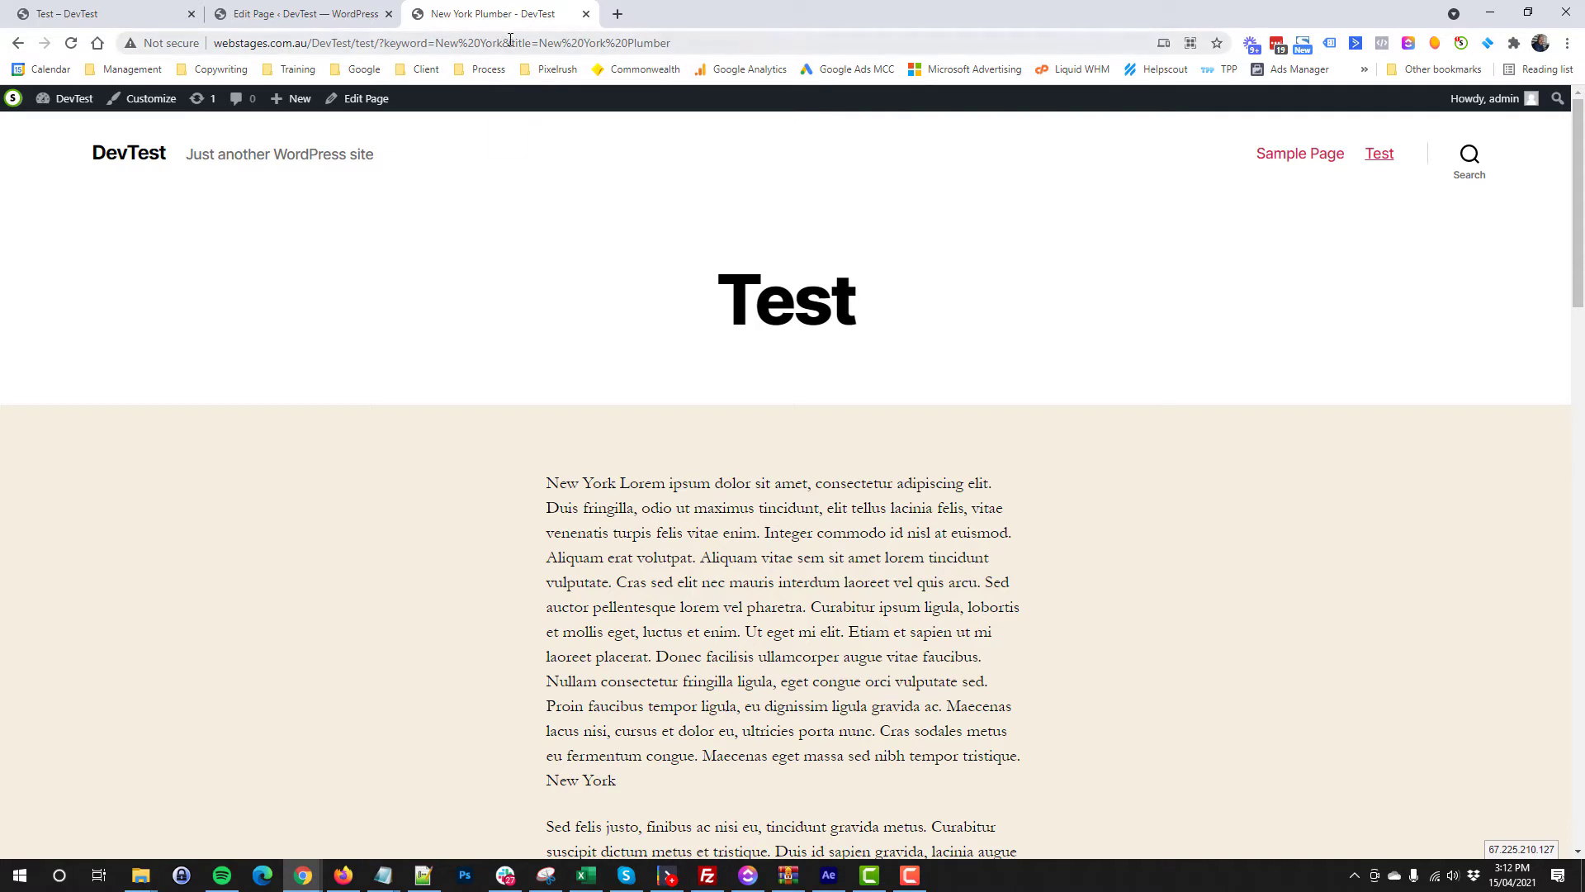
Step: Set the URL's keyword value to Plumber and add location=New York between the keyword and title parameters
{"action": "left_click", "coordinate": [436, 39]}
{"action": "left_click_drag", "start_coordinate": [433, 38], "coordinate": [502, 38]}
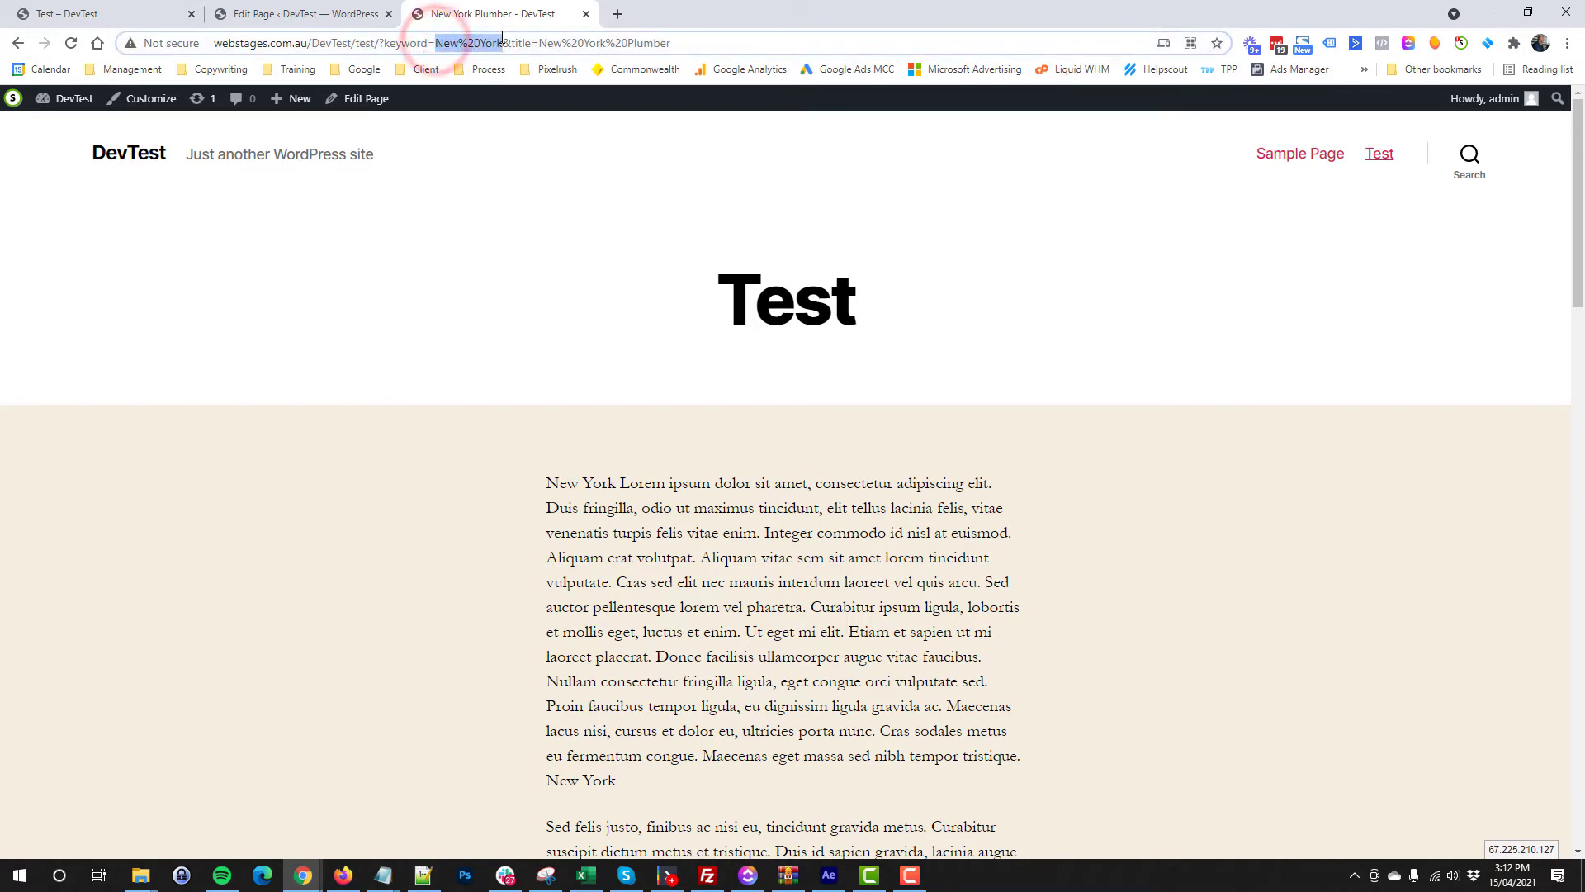
{"action": "type", "text": "Plumber"}
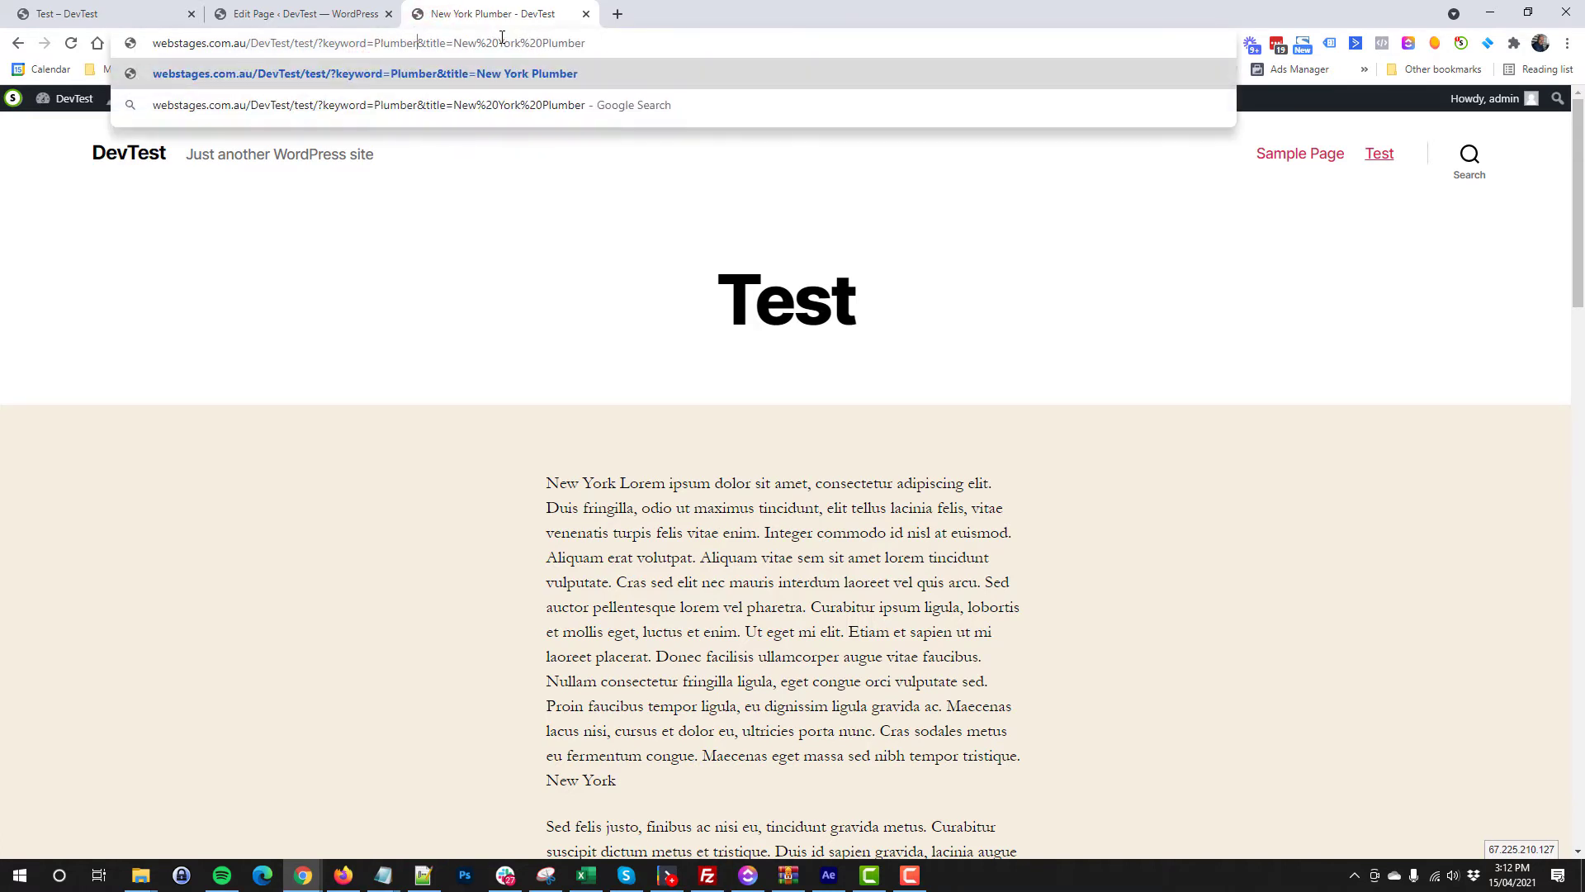
{"action": "type", "text": "&"}
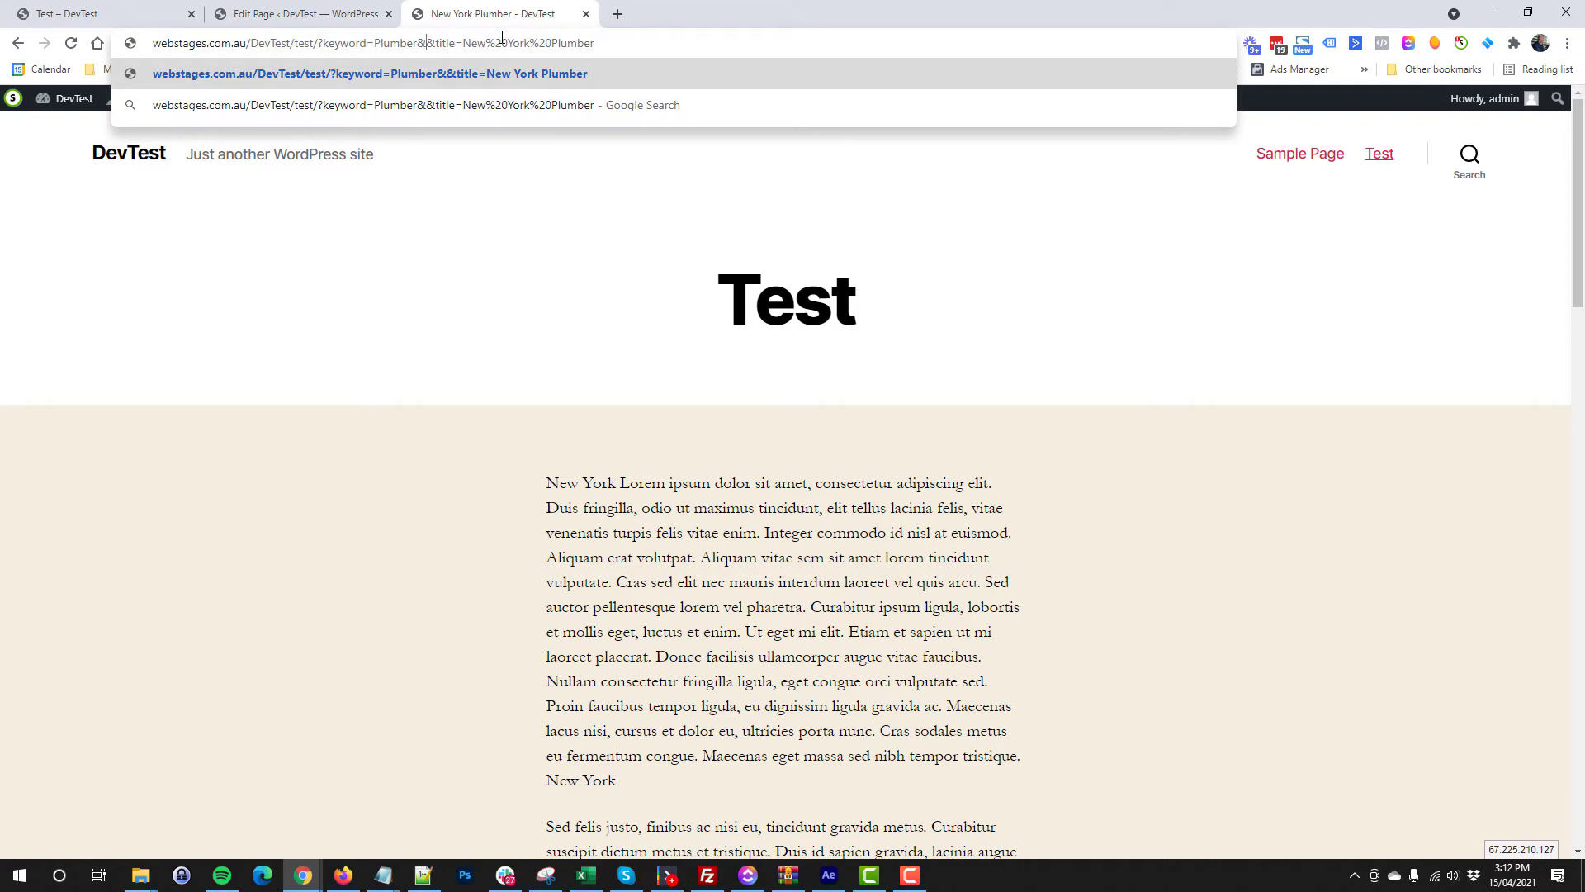
{"action": "type", "text": "location="}
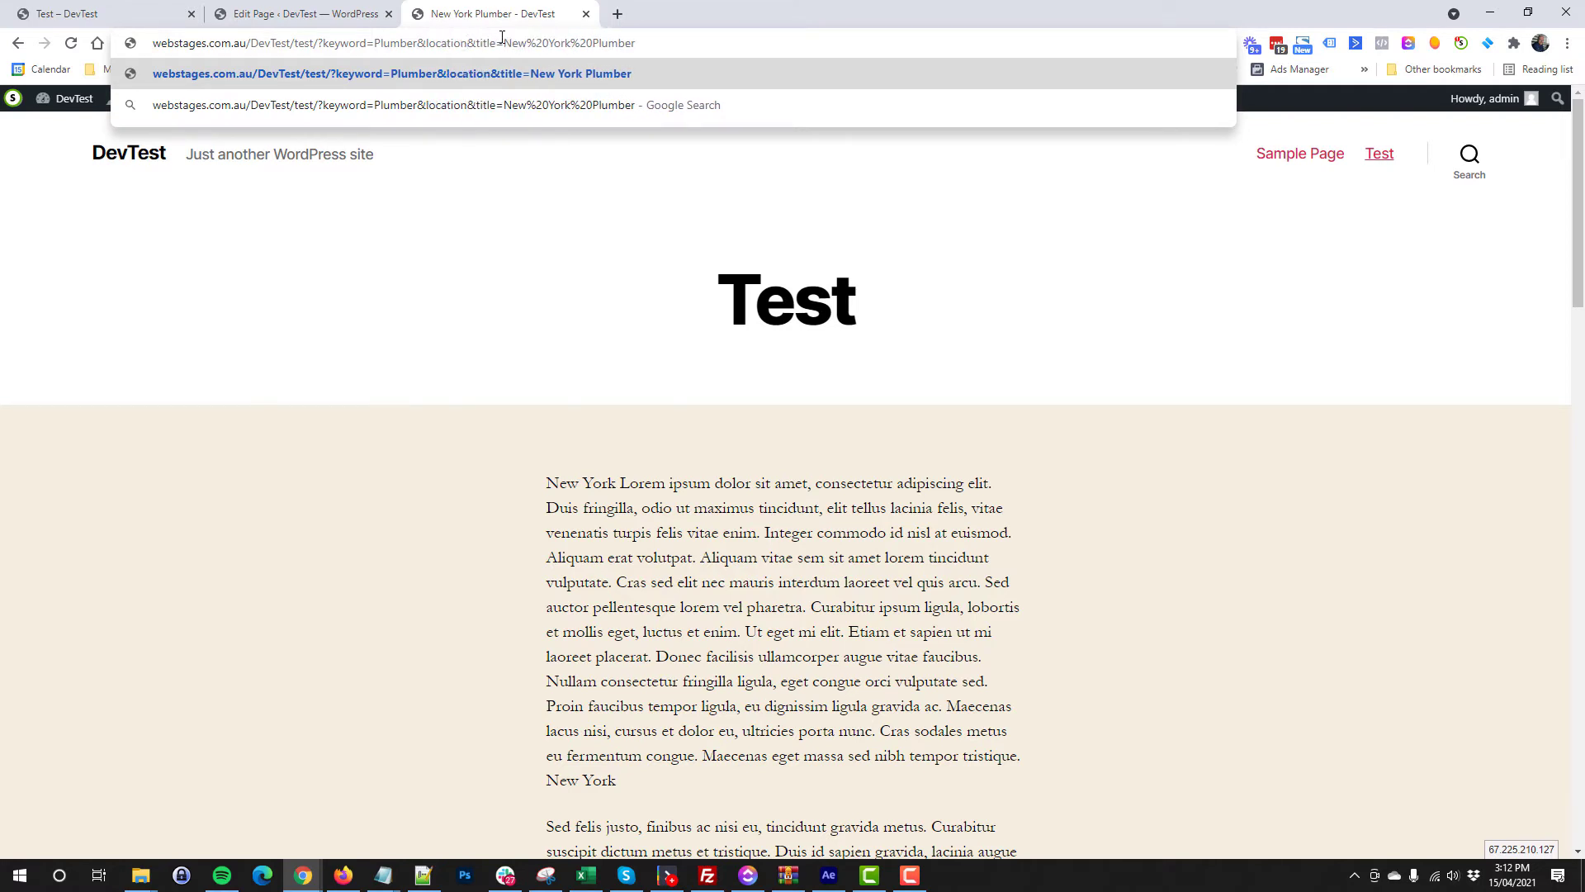
{"action": "type", "text": "New York"}
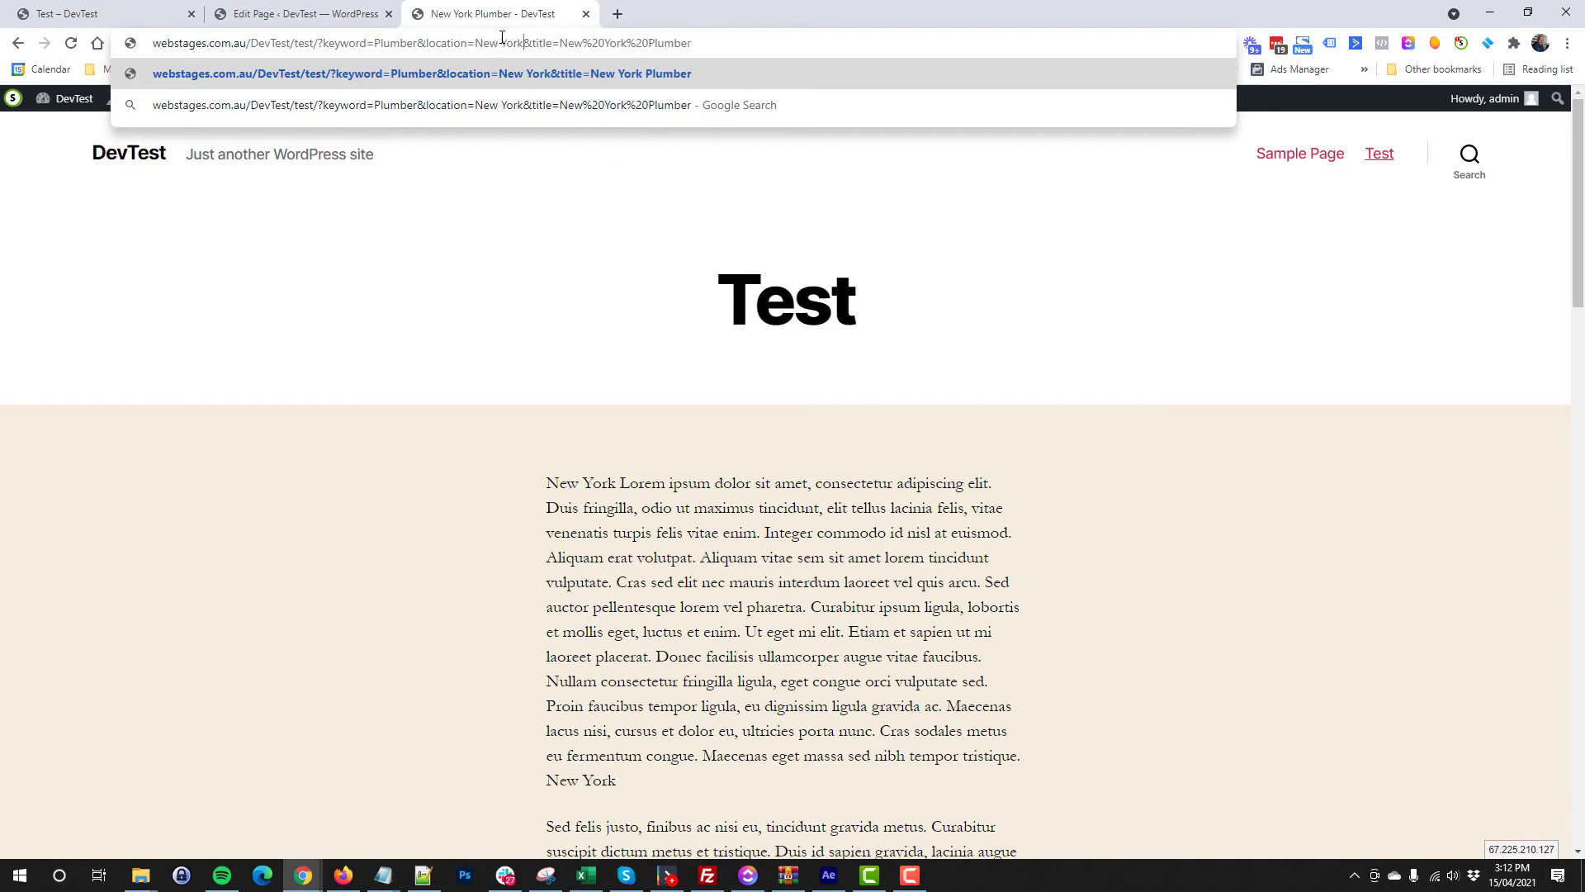
{"action": "type", "text": "&"}
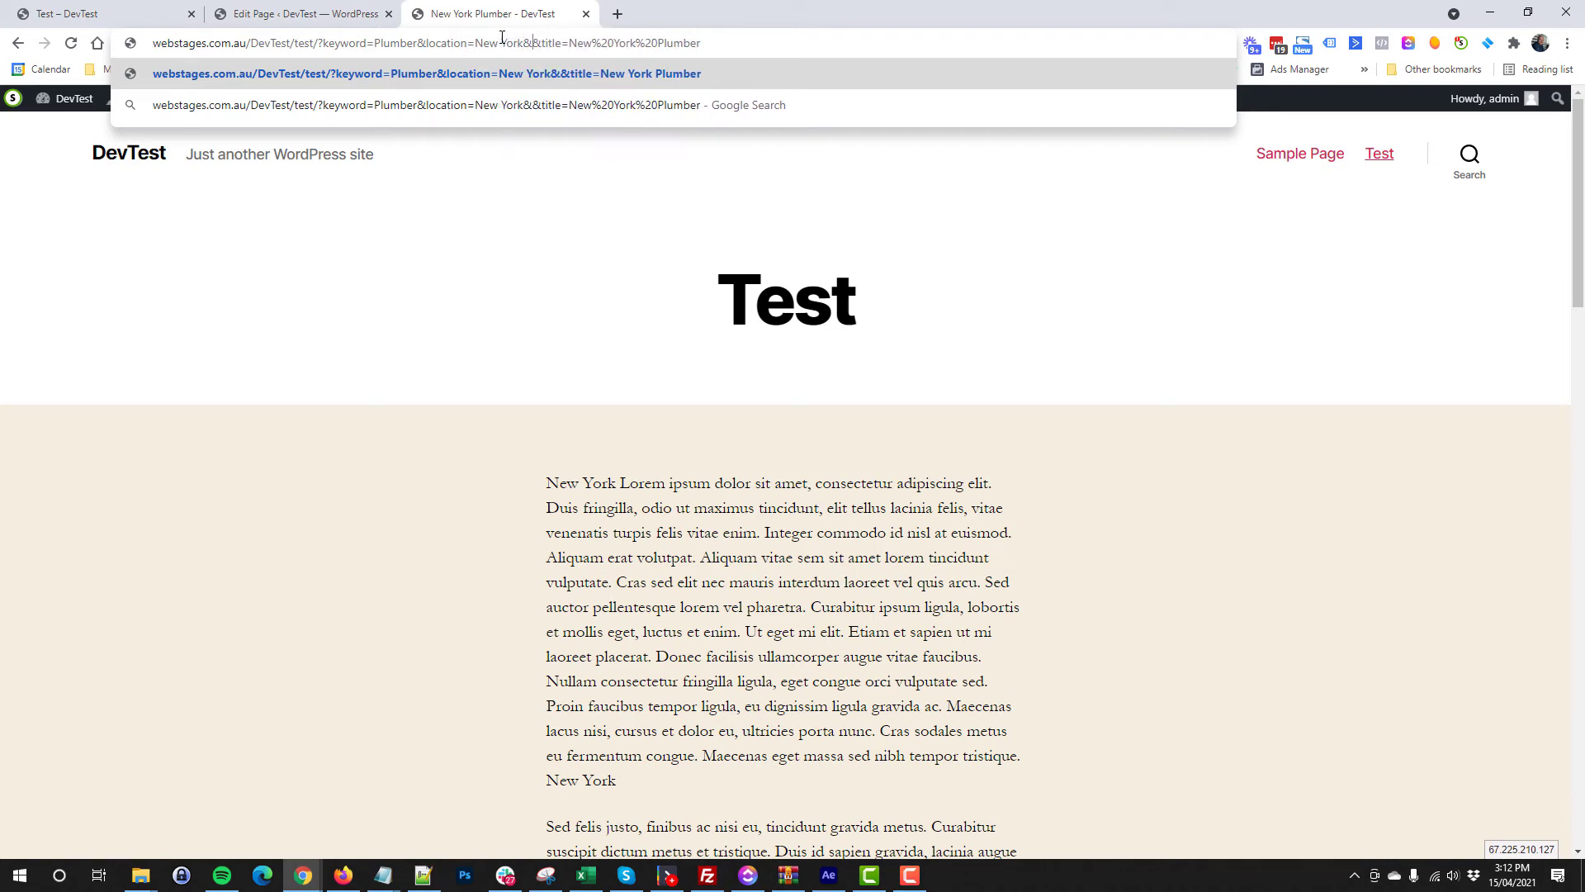
{"action": "key", "text": "BackSpace"}
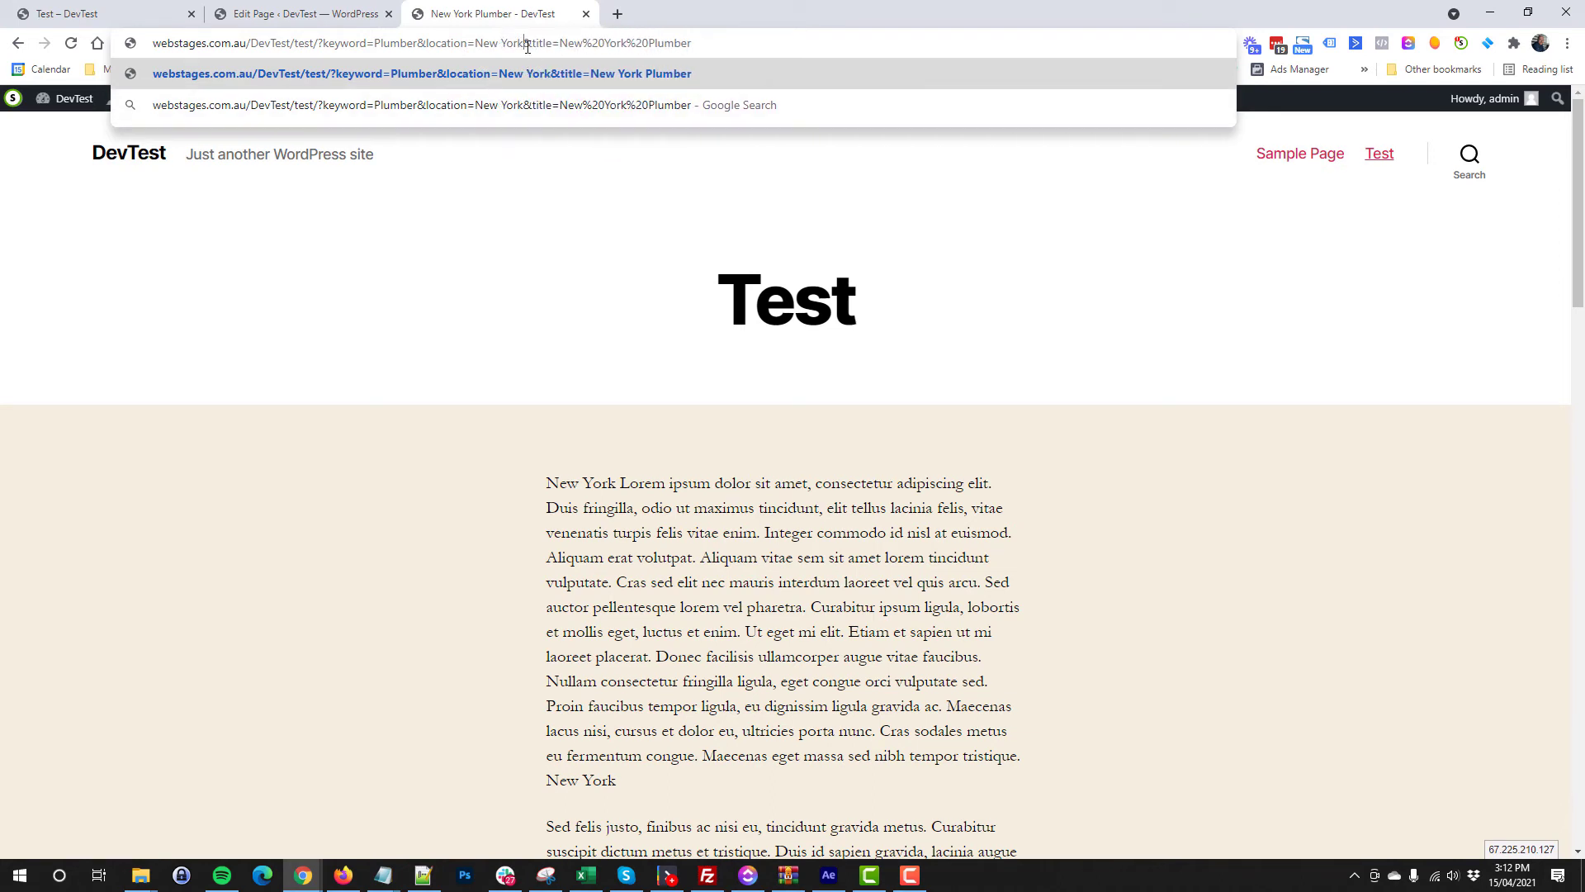
Step: Load the page with the edited URL parameters and check the keyword at the start of the first paragraph
{"action": "left_click", "coordinate": [526, 43]}
{"action": "left_click", "coordinate": [417, 43]}
{"action": "left_click", "coordinate": [468, 42]}
{"action": "left_click", "coordinate": [707, 44]}
{"action": "key", "text": "Return"}
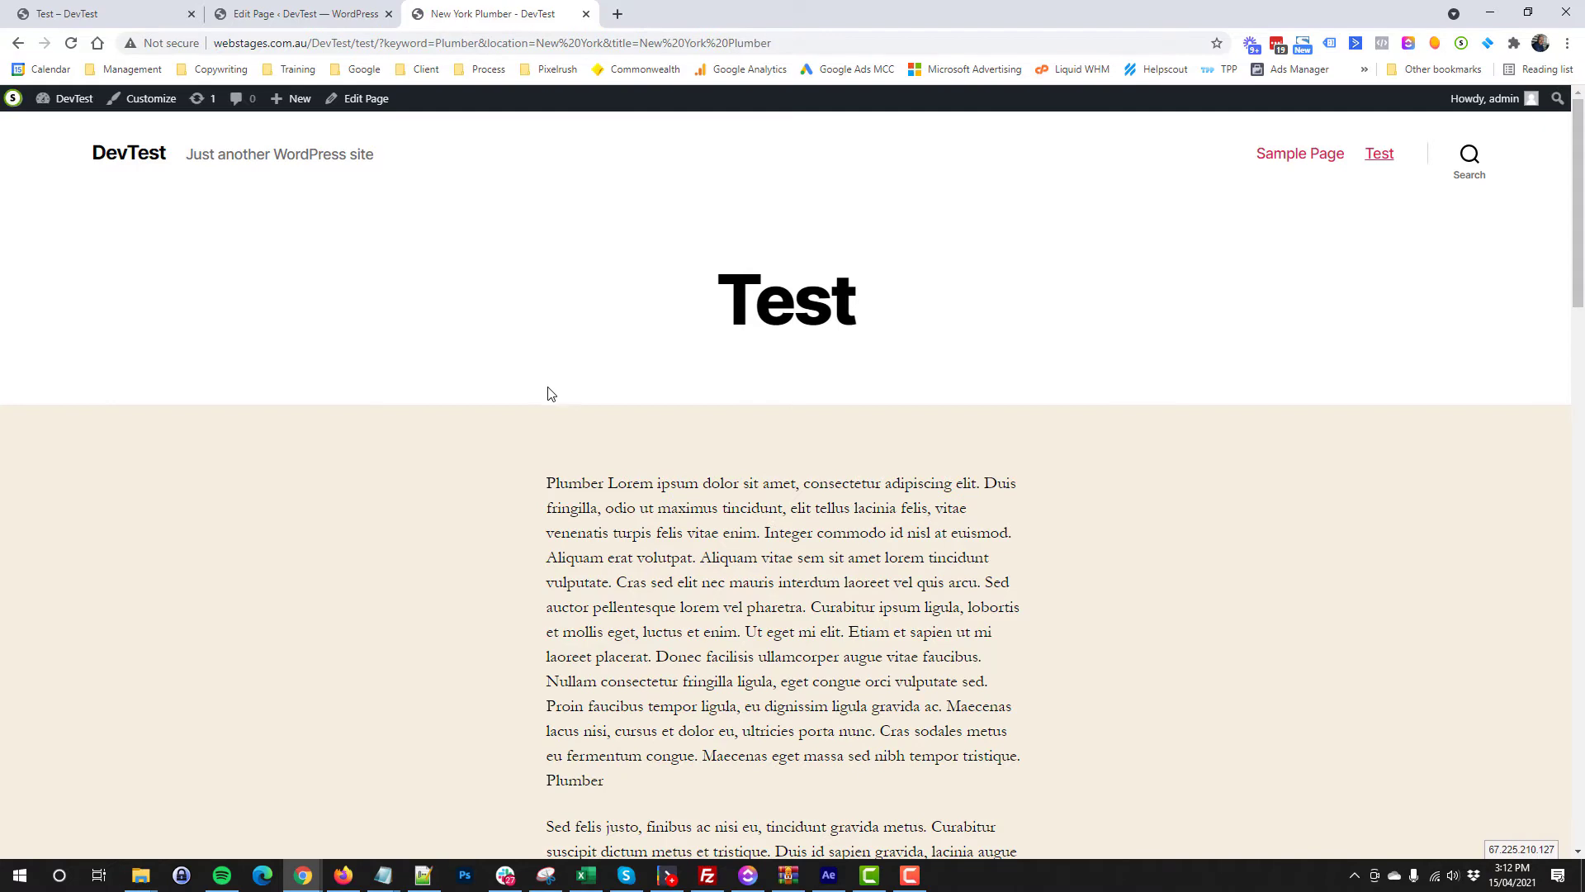
{"action": "scroll", "coordinate": [549, 363], "scroll_direction": "down", "scroll_amount": 2}
{"action": "scroll", "coordinate": [549, 363], "scroll_direction": "up", "scroll_amount": 2}
{"action": "mouse_move", "coordinate": [545, 477]}
{"action": "left_mouse_down"}
{"action": "mouse_move", "coordinate": [610, 485]}
{"action": "mouse_move", "coordinate": [542, 464]}
{"action": "left_mouse_up"}
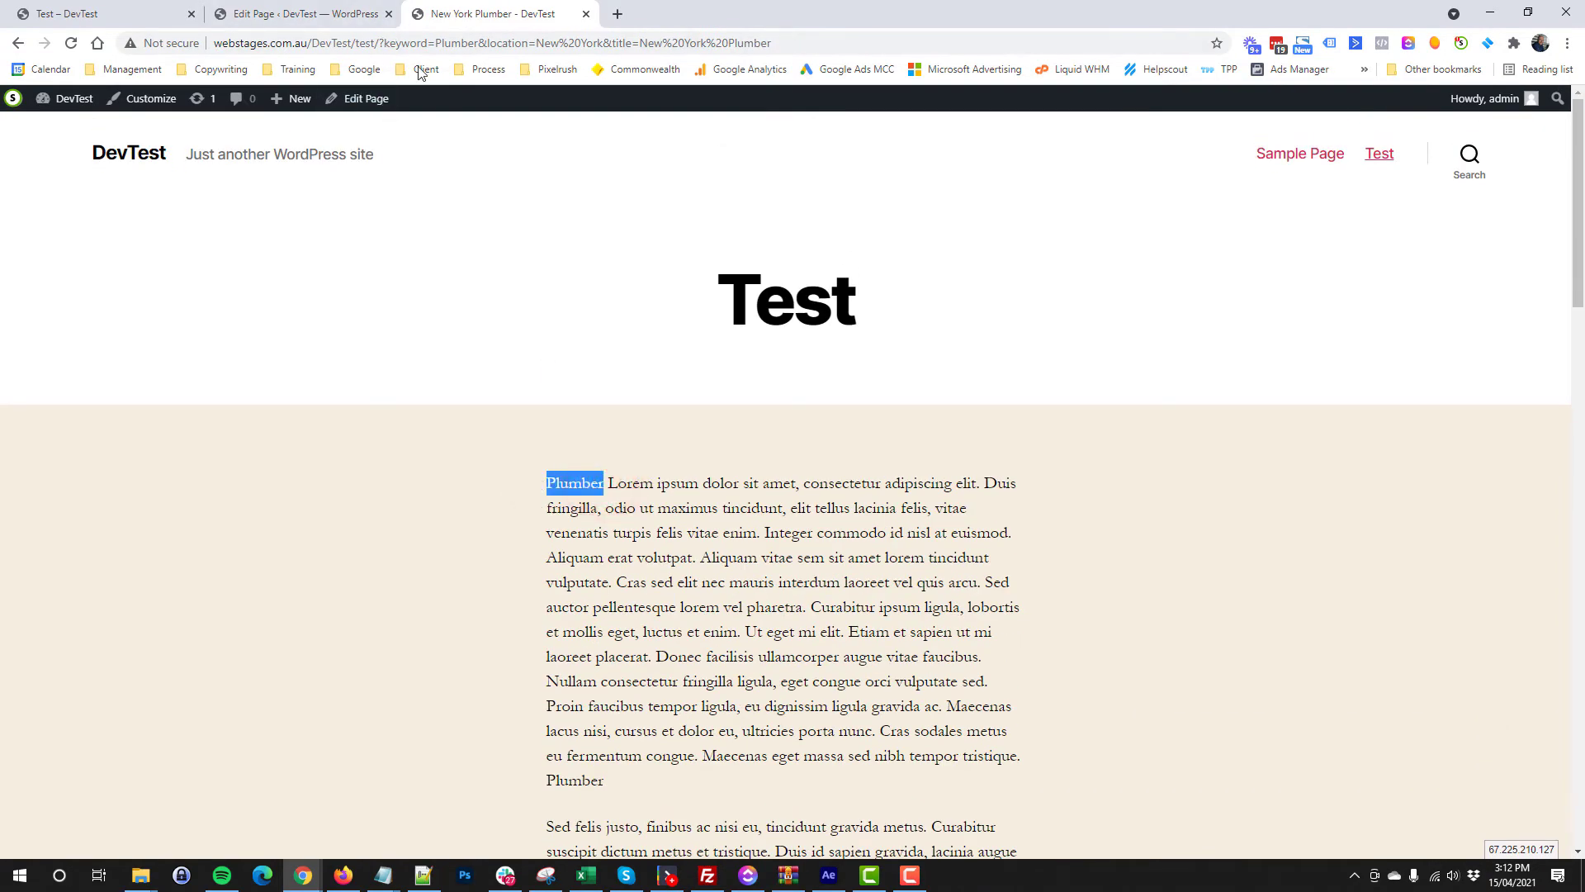
Step: In the page editor, insert the shortcode [dki custom="location"] before the existing [dki] at the start of the first paragraph
{"action": "left_click", "coordinate": [296, 17]}
{"action": "scroll", "coordinate": [465, 337], "scroll_direction": "up", "scroll_amount": 10}
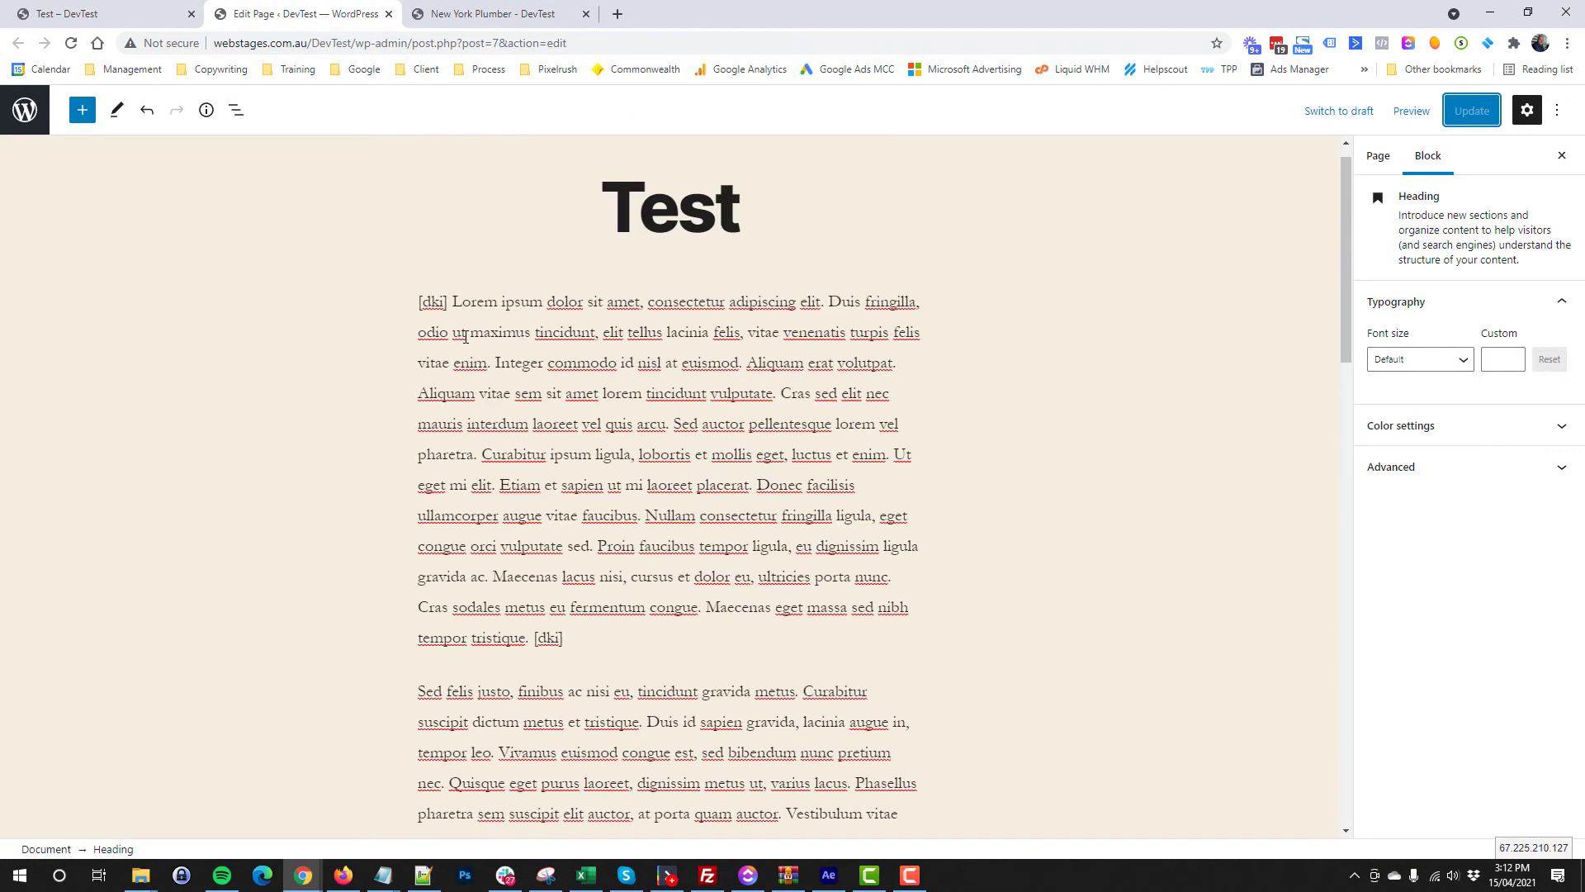
{"action": "scroll", "coordinate": [446, 333], "scroll_direction": "up", "scroll_amount": 1}
{"action": "left_click", "coordinate": [420, 328]}
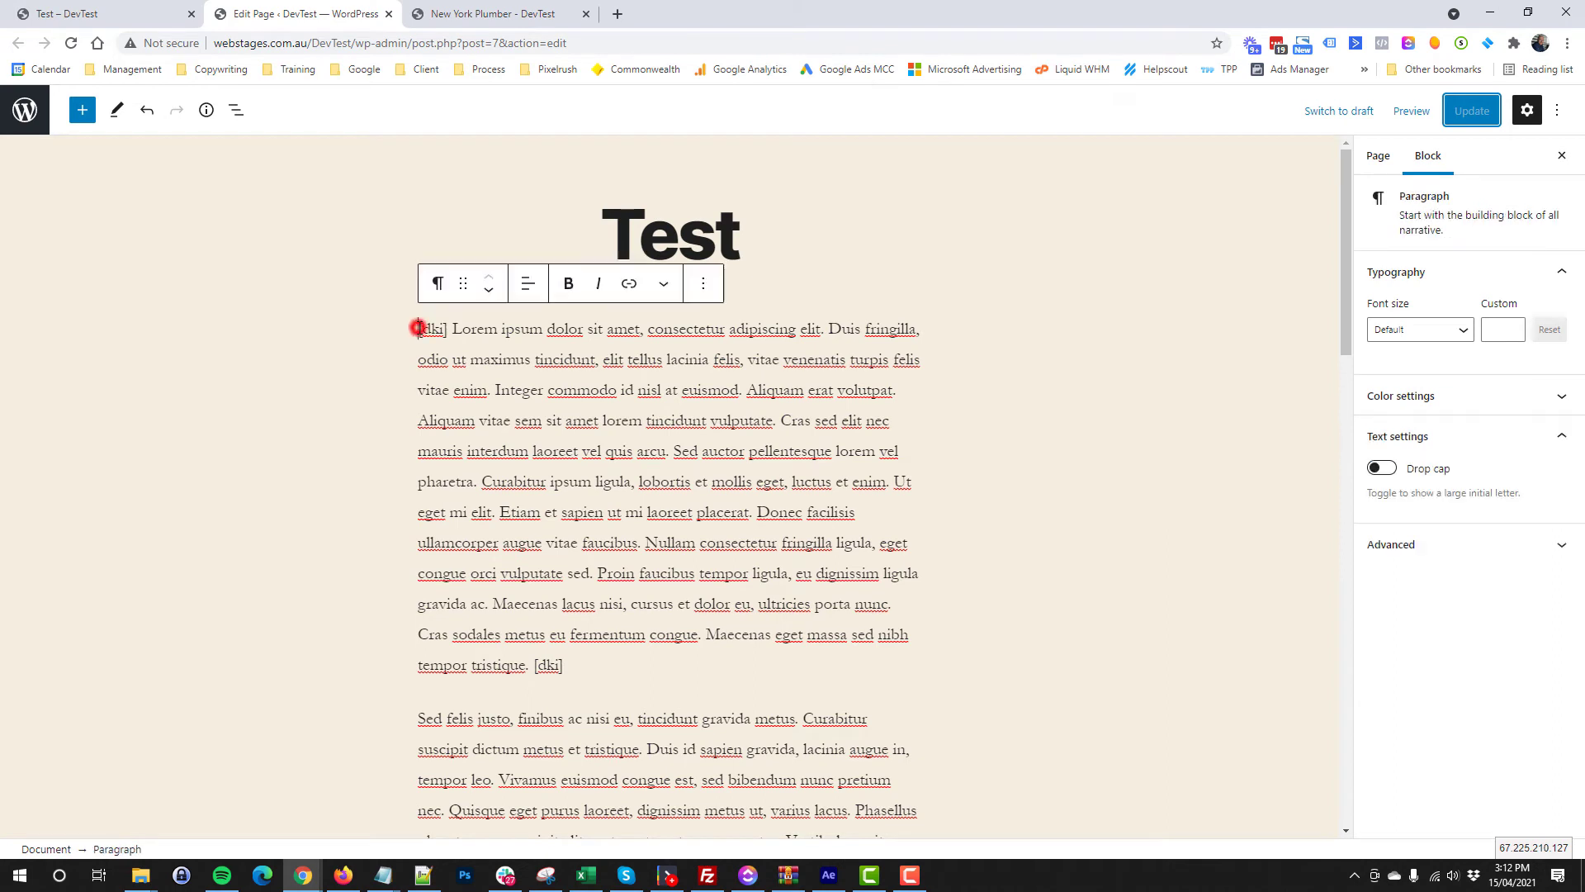
{"action": "type", "text": "["}
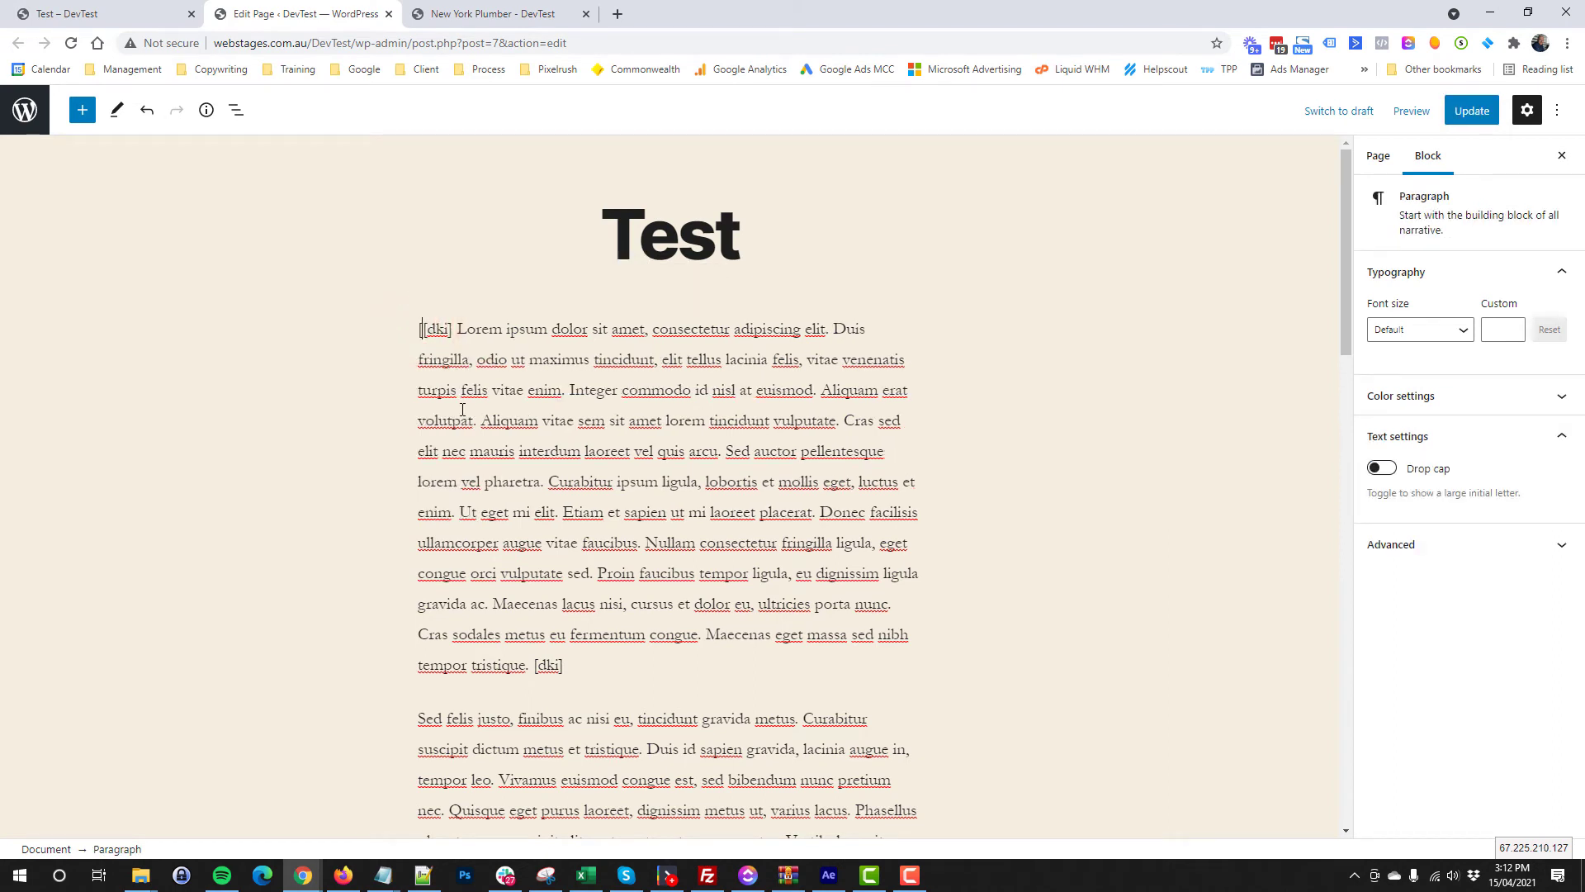
{"action": "type", "text": "dki"}
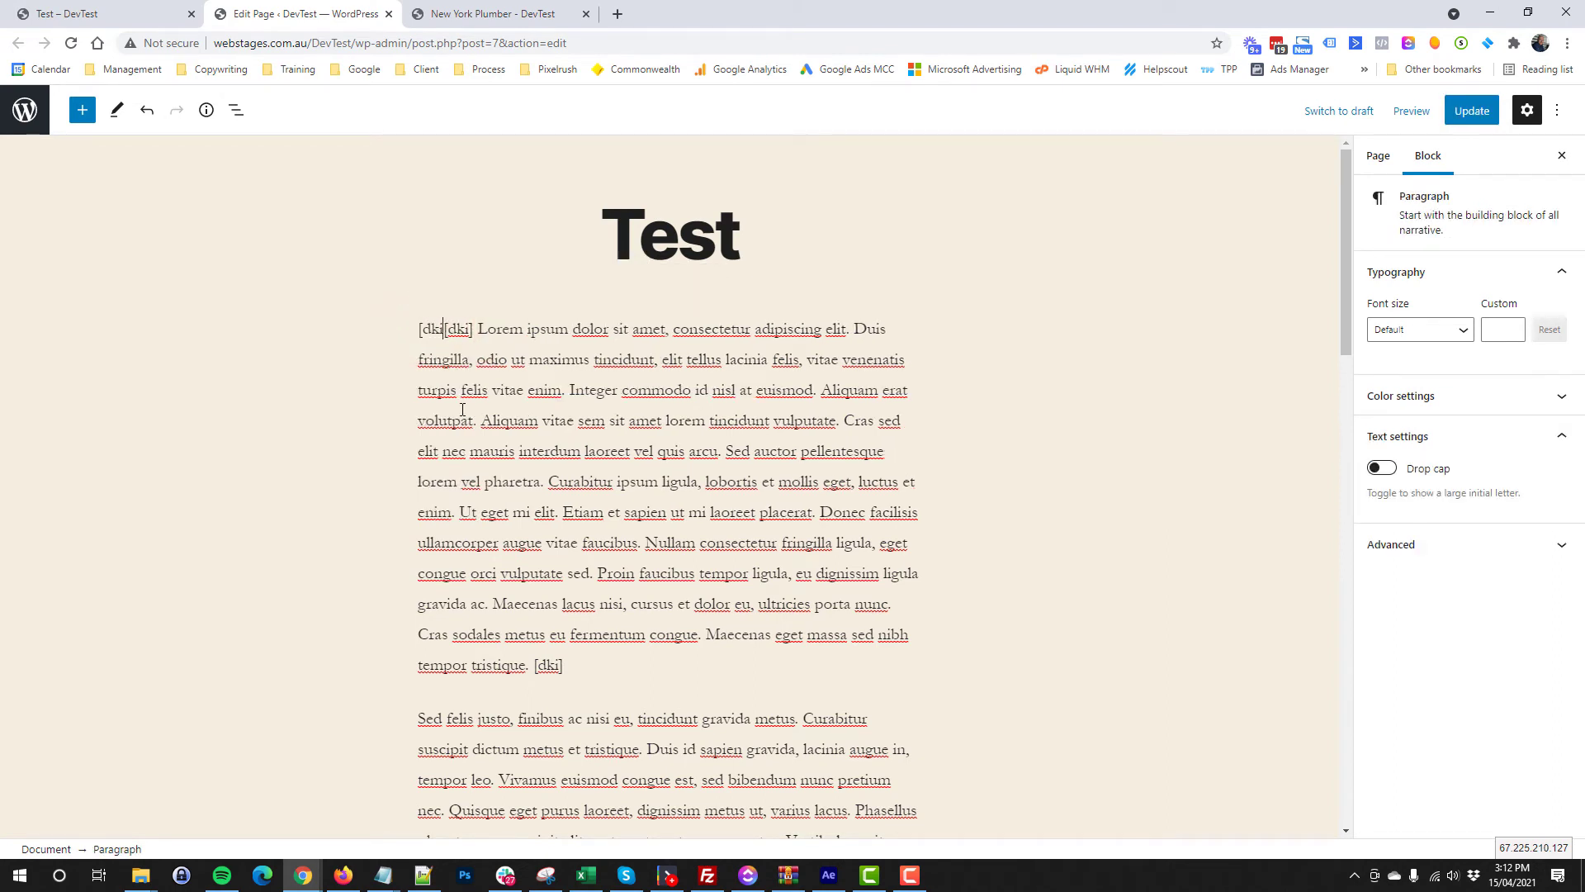
{"action": "type", "text": " custom"}
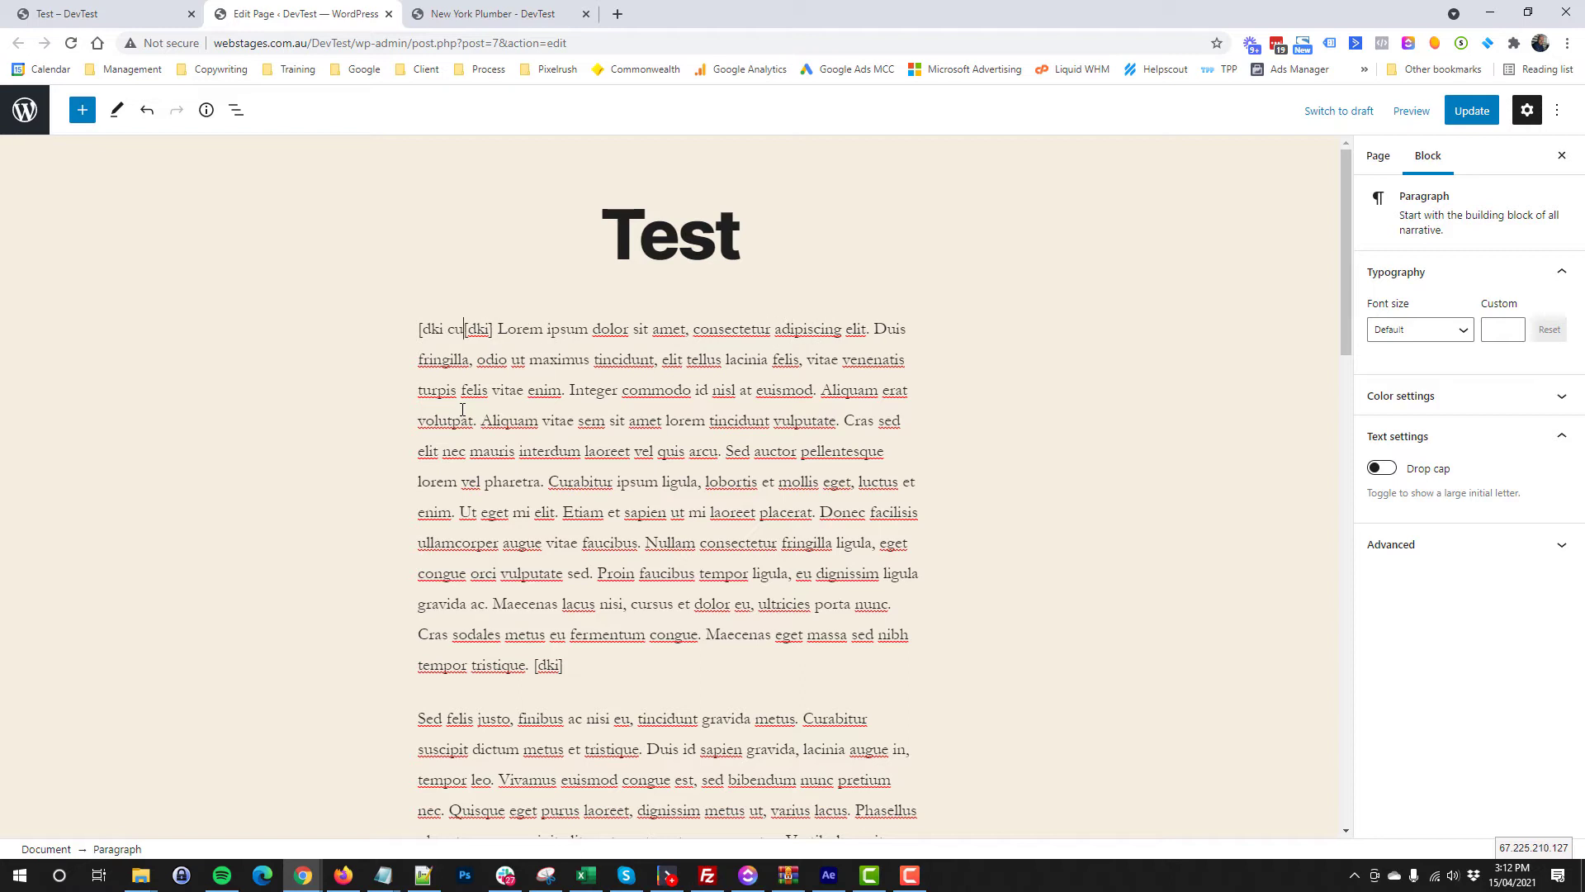
{"action": "type", "text": "=location"}
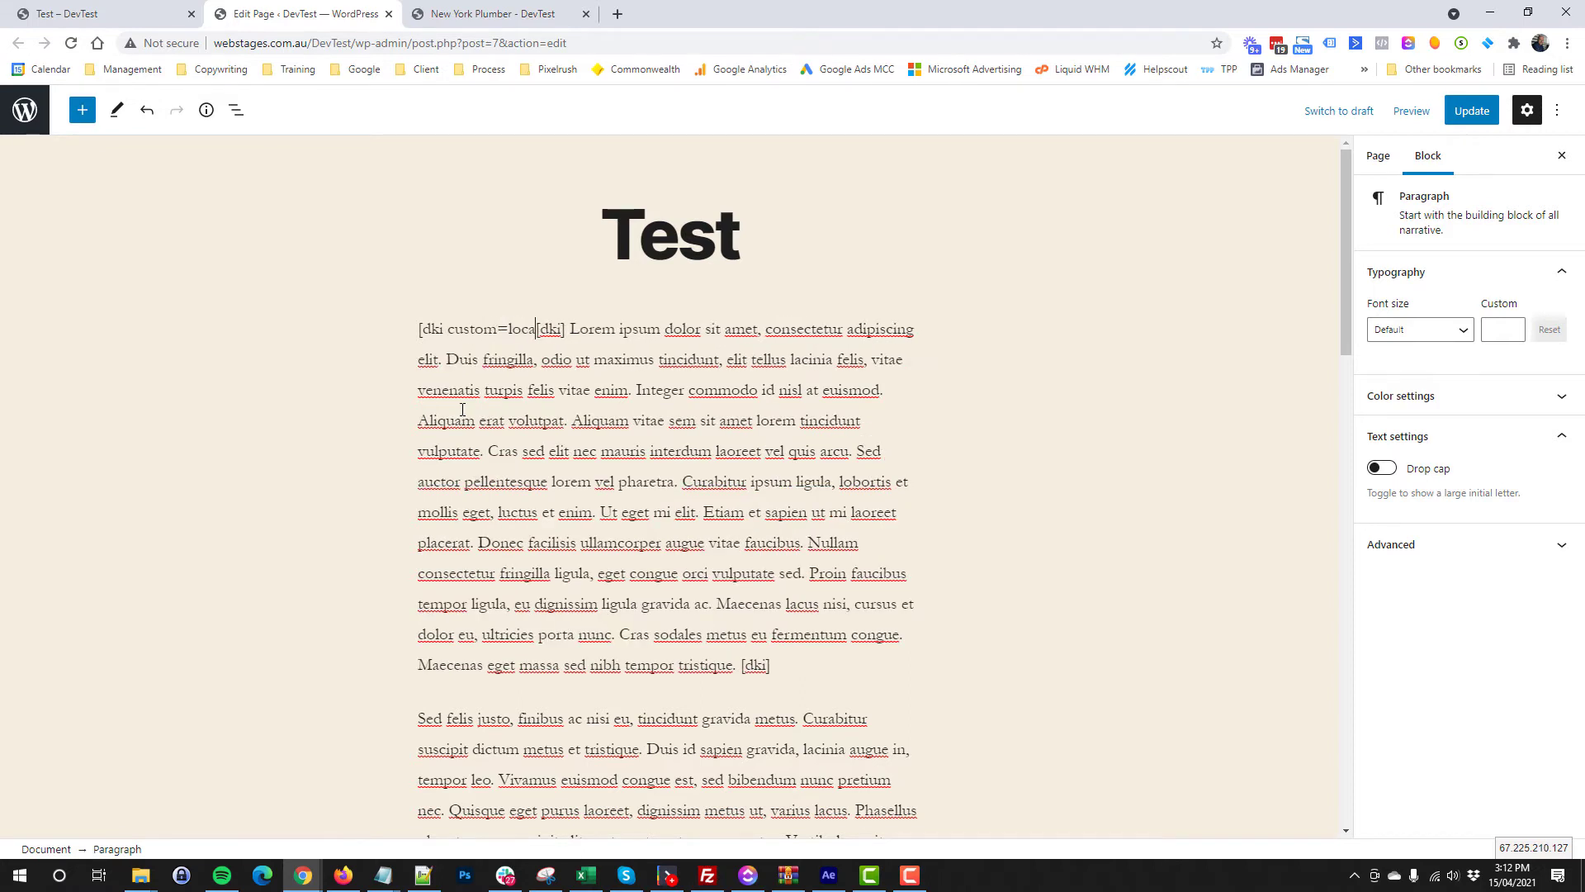
{"action": "type", "text": "\""}
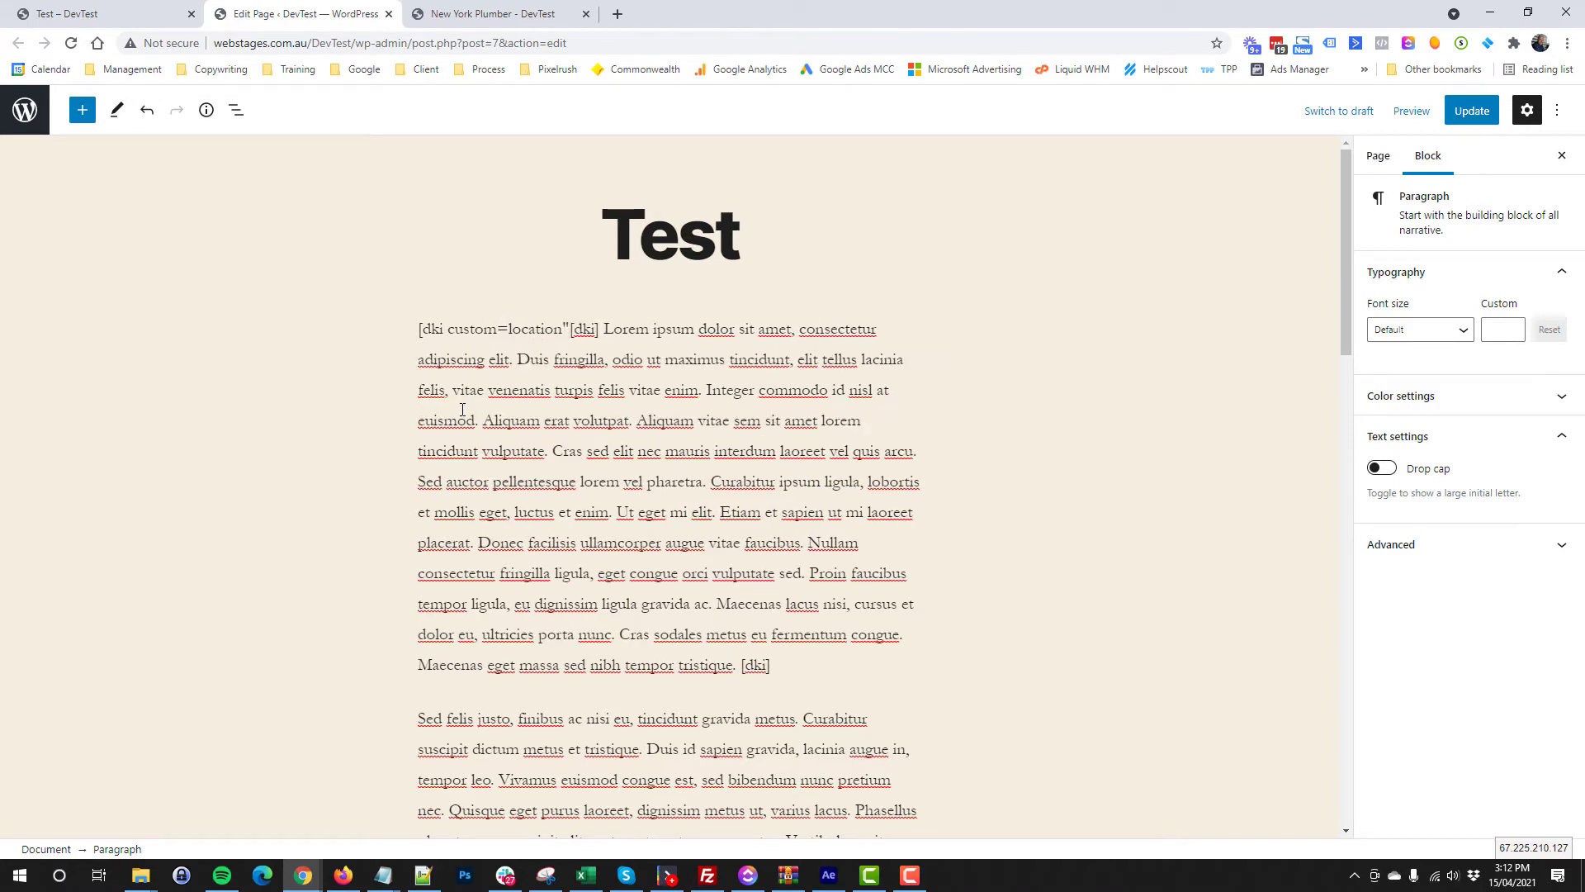
{"action": "key", "text": "Left"}
{"action": "key", "text": "Left"}
{"action": "key", "text": "Left"}
{"action": "key", "text": "Left"}
{"action": "key", "text": "Left"}
{"action": "key", "text": "Left"}
{"action": "key", "text": "Left"}
{"action": "key", "text": "Left"}
{"action": "key", "text": "Left"}
{"action": "type", "text": "\""}
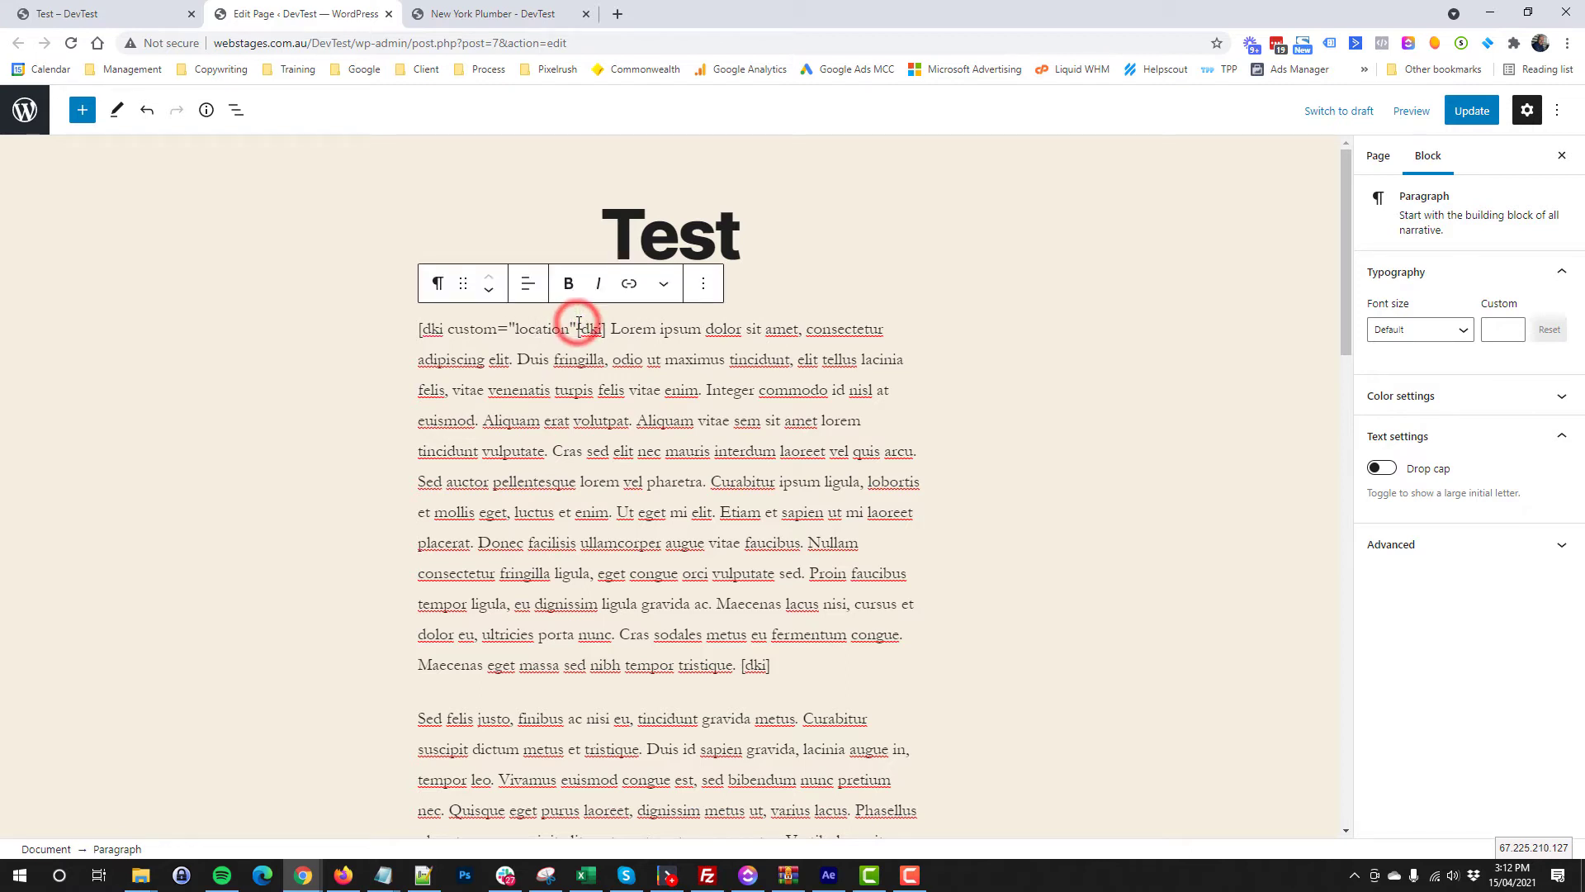
{"action": "type", "text": "]"}
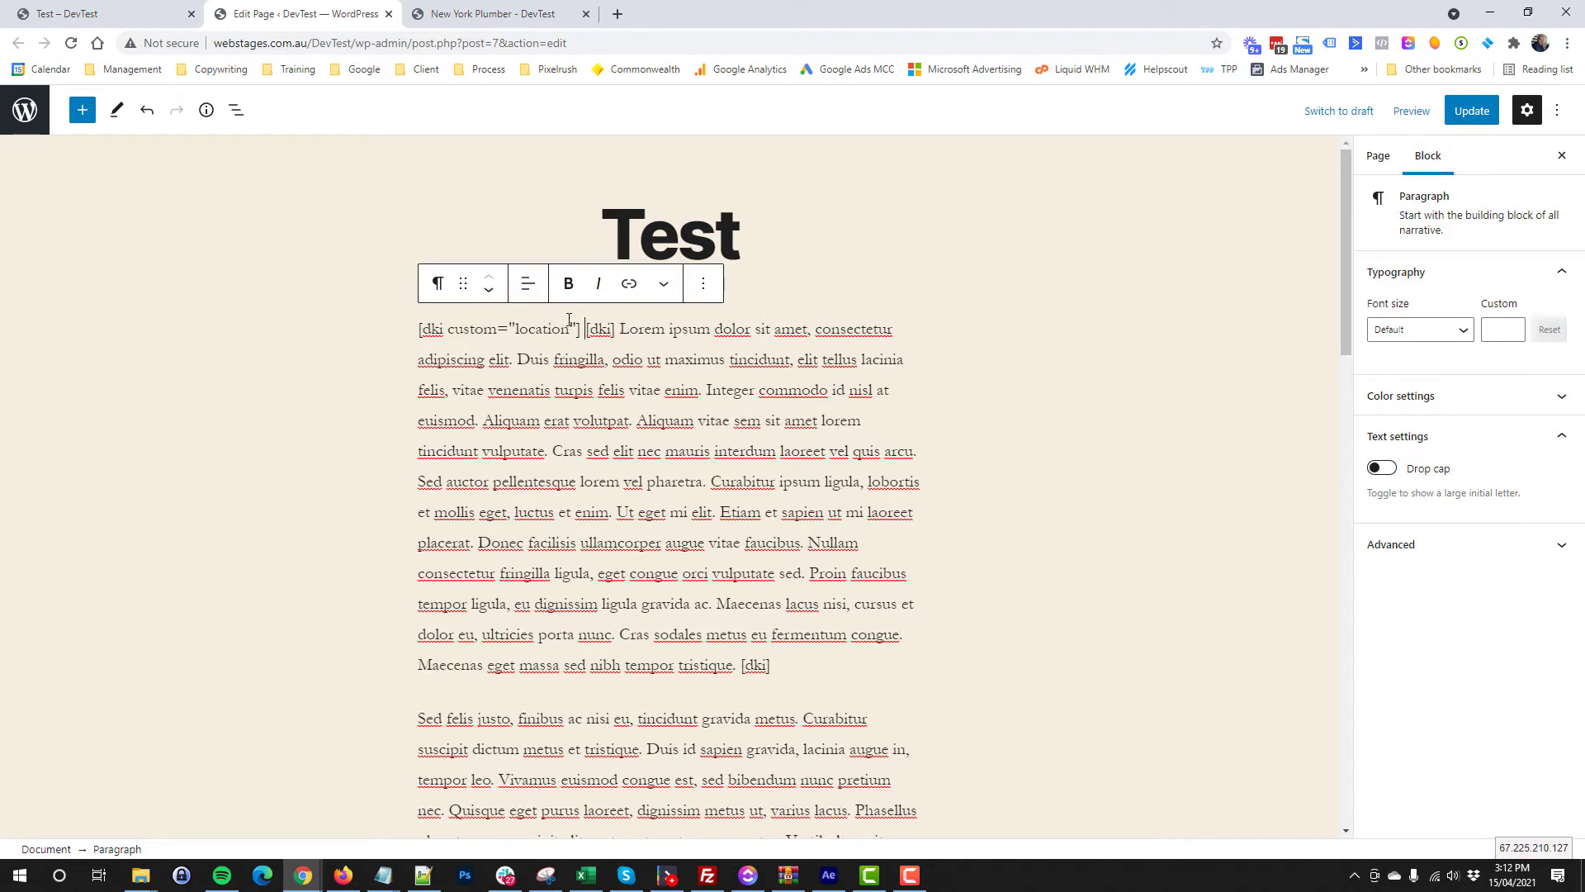
Step: Copy the [dki custom="location"] shortcode from the first paragraph and insert it before [dki] in the H2 heading
{"action": "left_click_drag", "start_coordinate": [584, 328], "coordinate": [409, 330]}
{"action": "key", "text": "ctrl+c"}
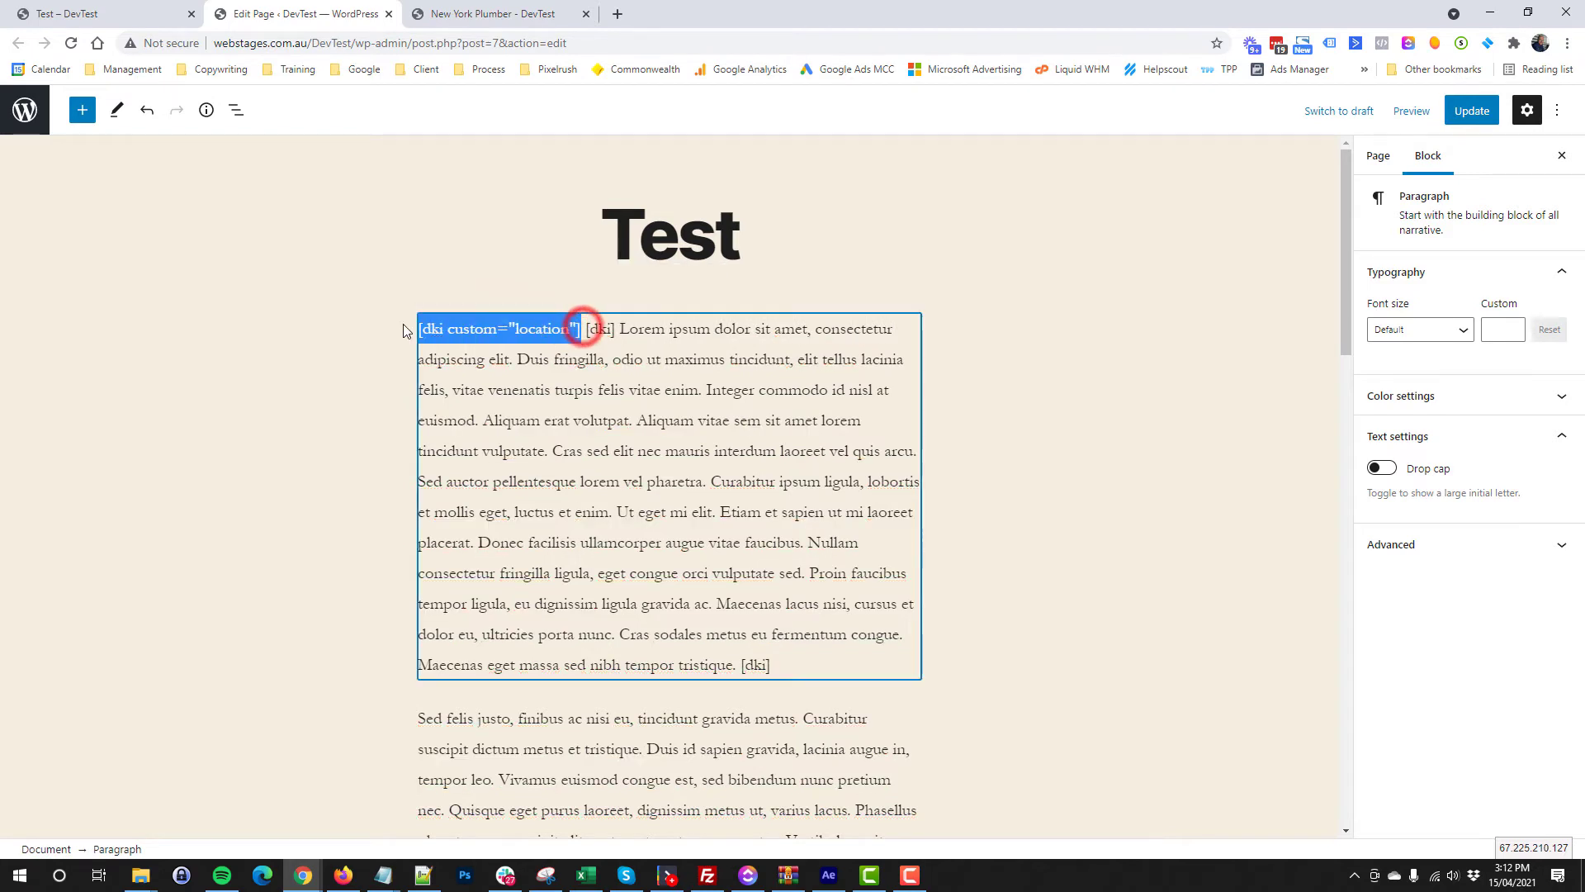
{"action": "scroll", "coordinate": [413, 578], "scroll_direction": "down", "scroll_amount": 15}
{"action": "scroll", "coordinate": [414, 353], "scroll_direction": "up", "scroll_amount": 3}
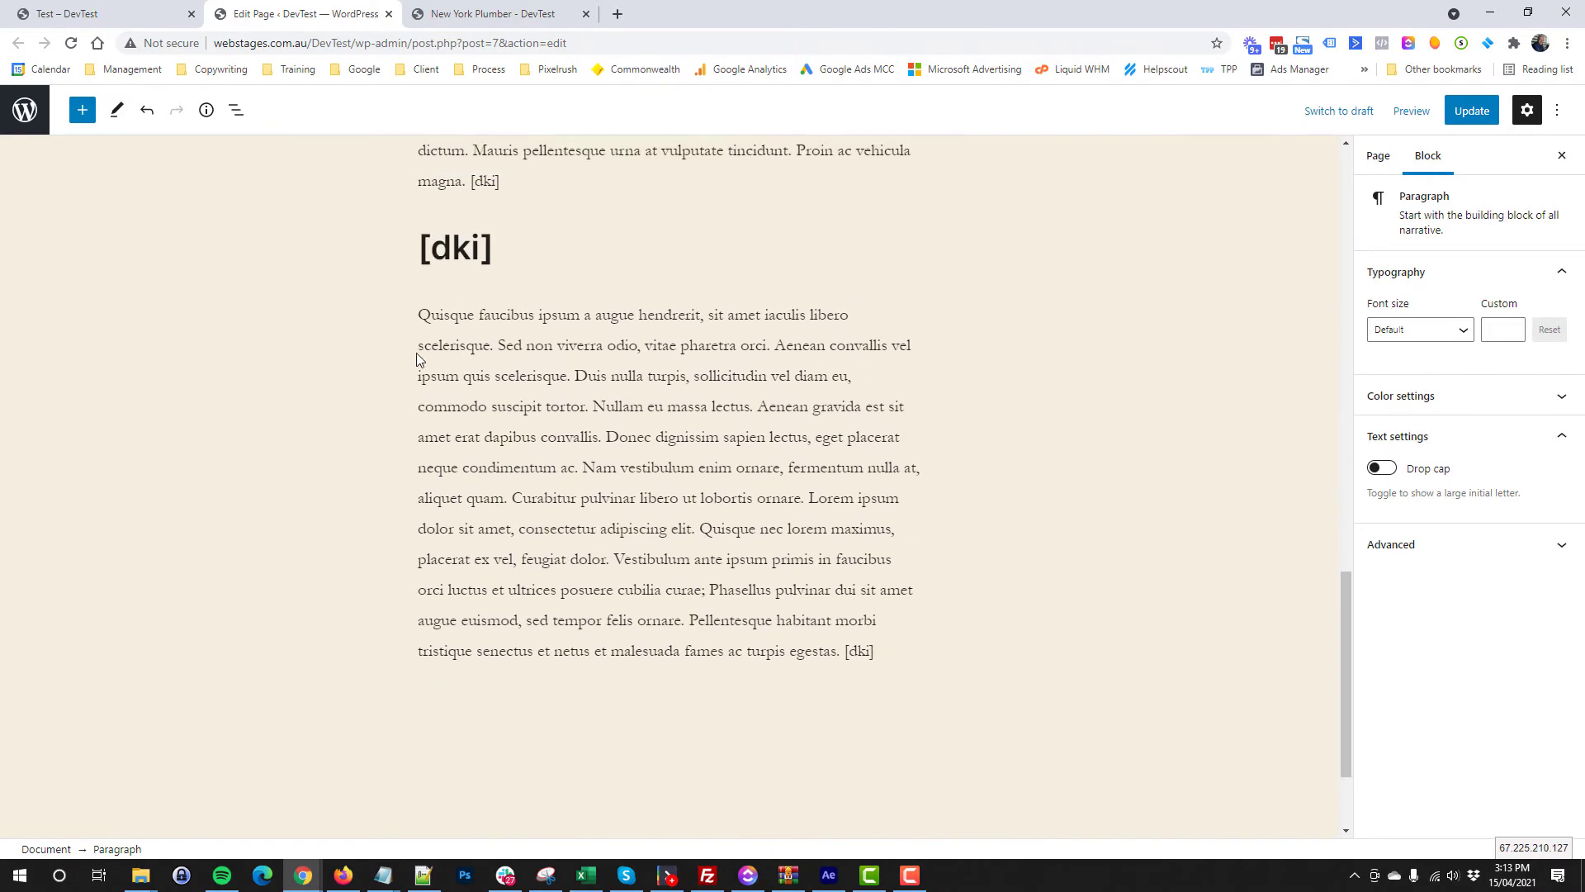
{"action": "left_click", "coordinate": [421, 363]}
{"action": "key", "text": "ctrl+v"}
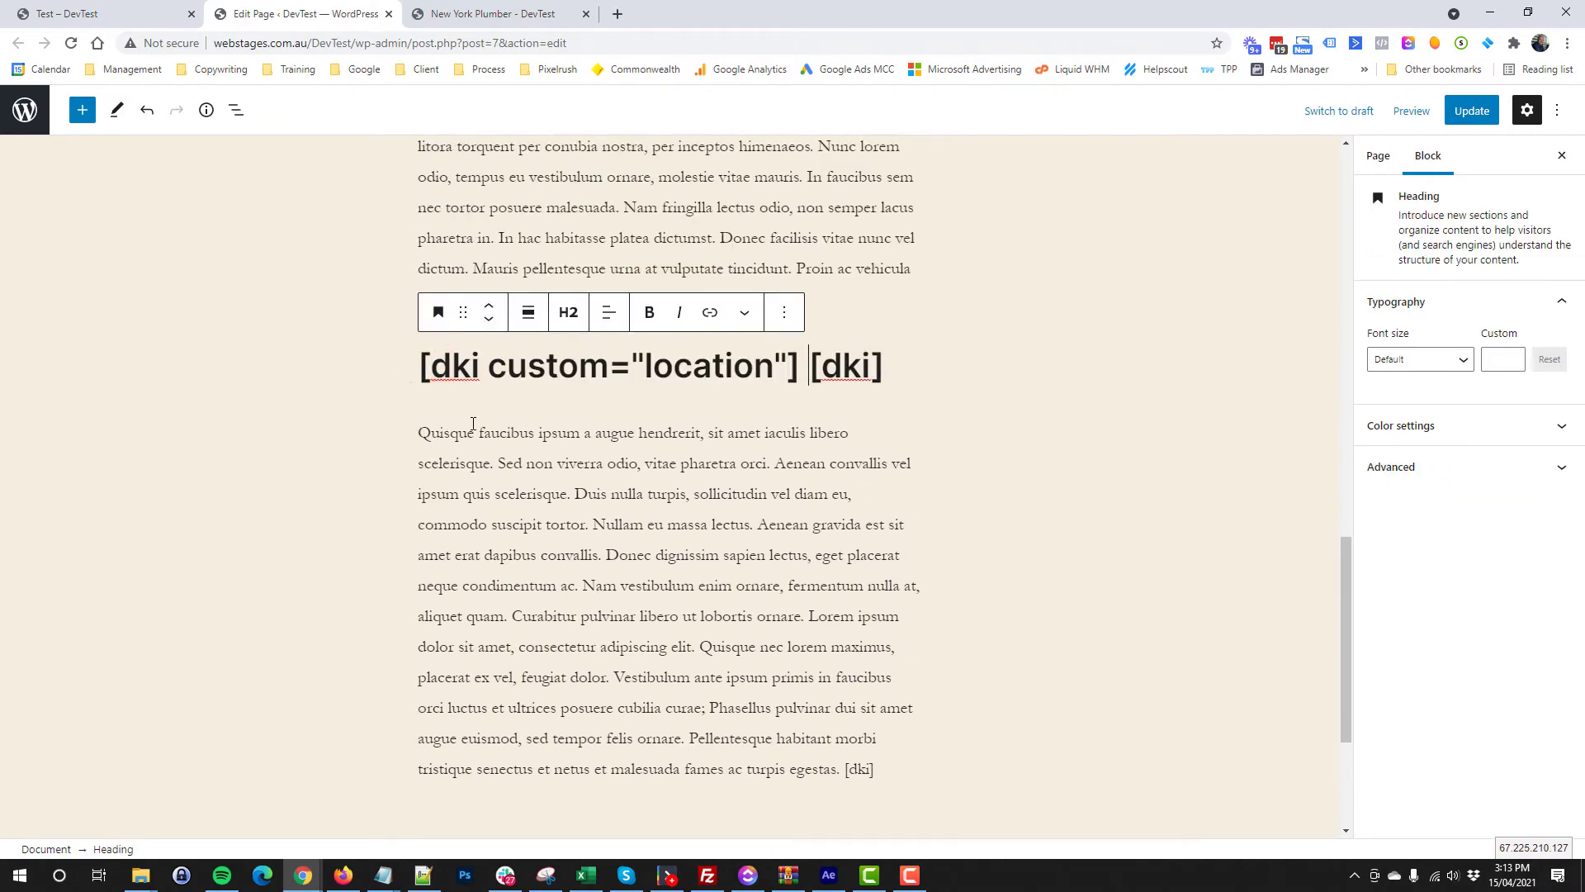
Step: Compare the custom value location in the heading's shortcode with the location parameter name in the test page's URL
{"action": "left_click_drag", "start_coordinate": [653, 365], "coordinate": [768, 363]}
{"action": "left_click", "coordinate": [474, 13]}
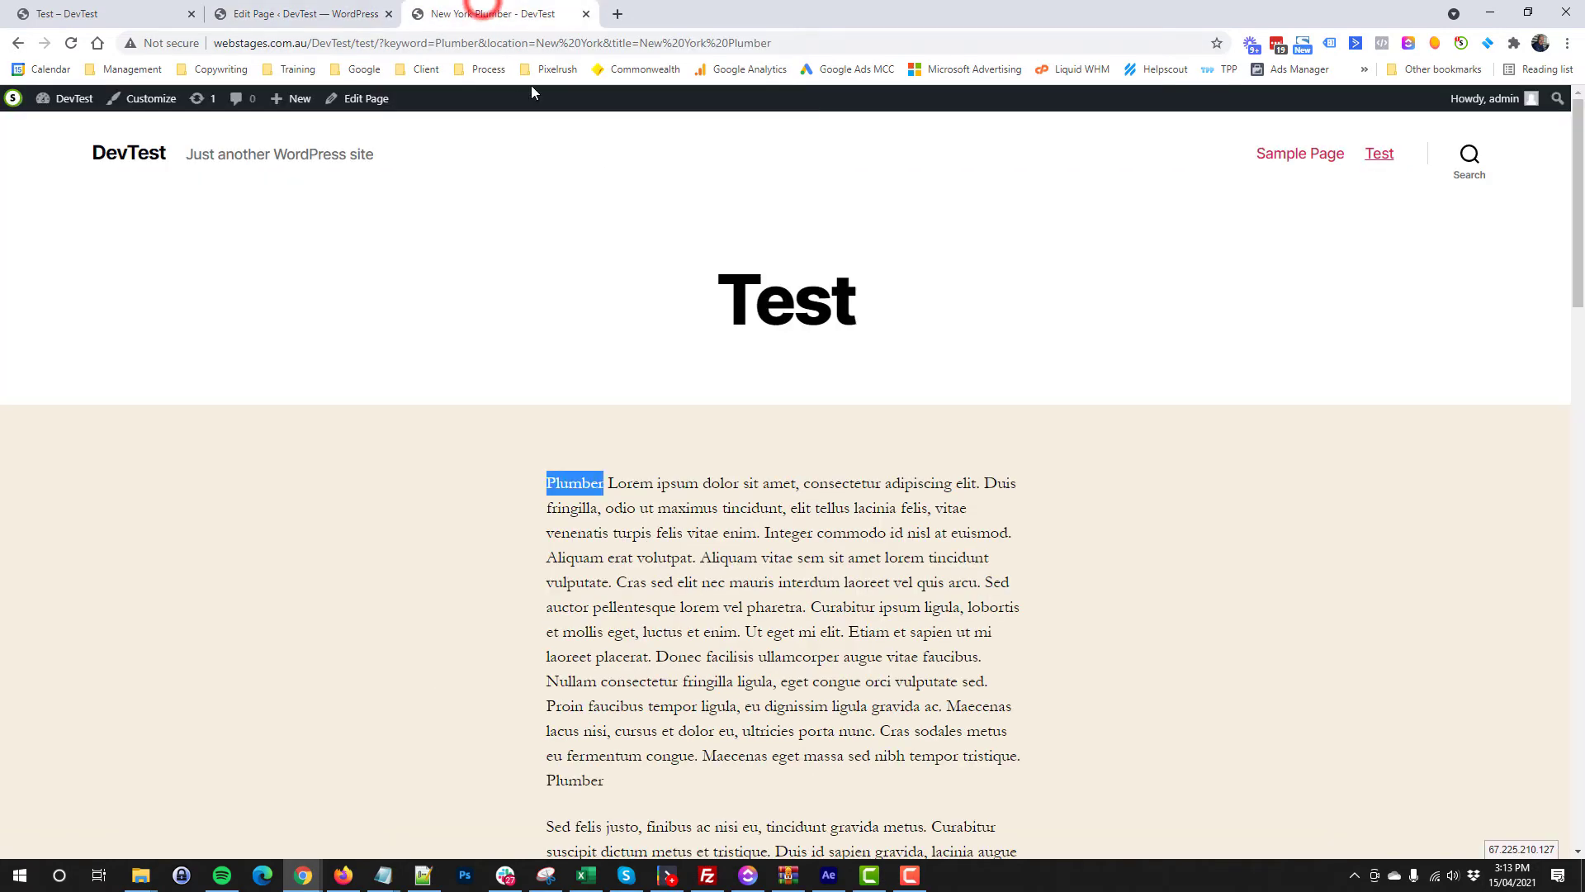
{"action": "double_click", "coordinate": [500, 43]}
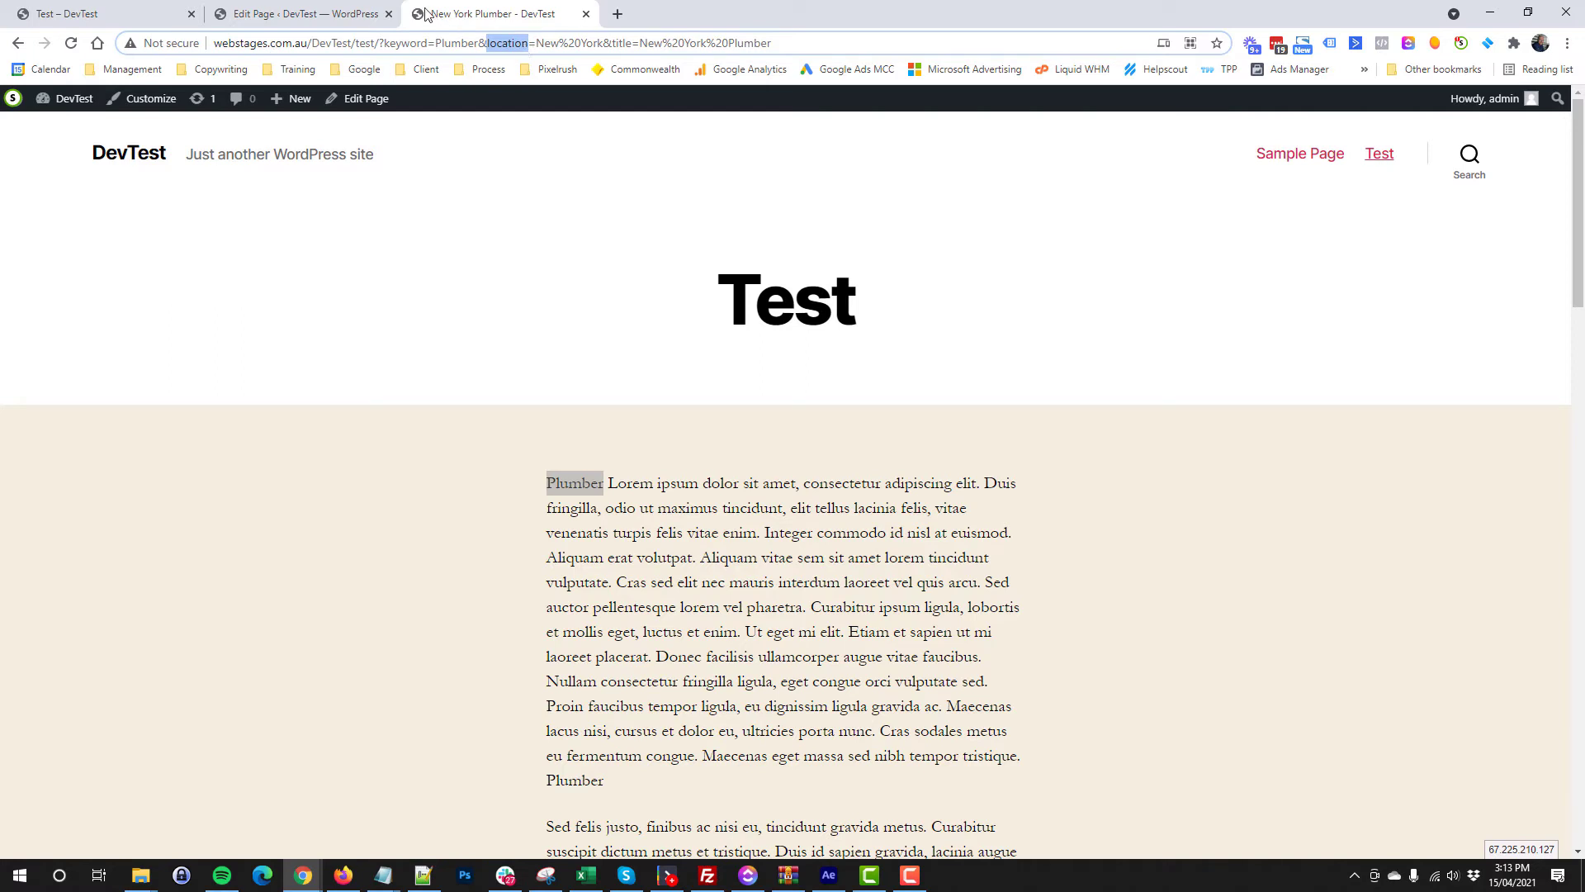
{"action": "left_click", "coordinate": [318, 14]}
{"action": "left_click", "coordinate": [644, 366]}
{"action": "left_click_drag", "start_coordinate": [644, 366], "coordinate": [773, 366]}
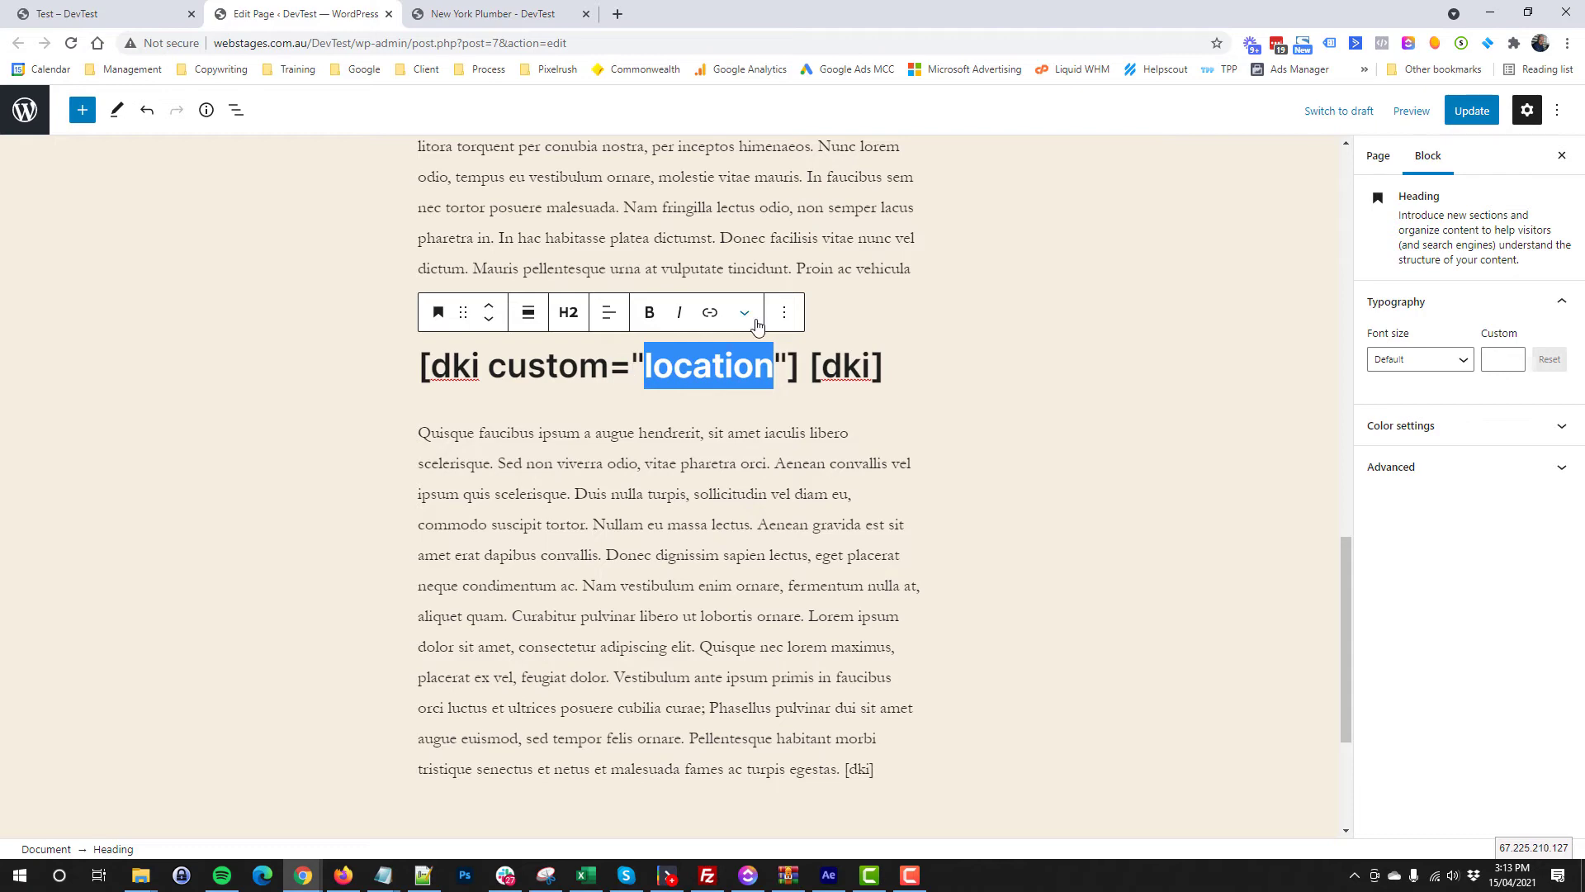
Step: Update the page, reload the test page with its URL parameters and check the start of the first paragraph
{"action": "left_click", "coordinate": [1470, 109]}
{"action": "left_click", "coordinate": [467, 10]}
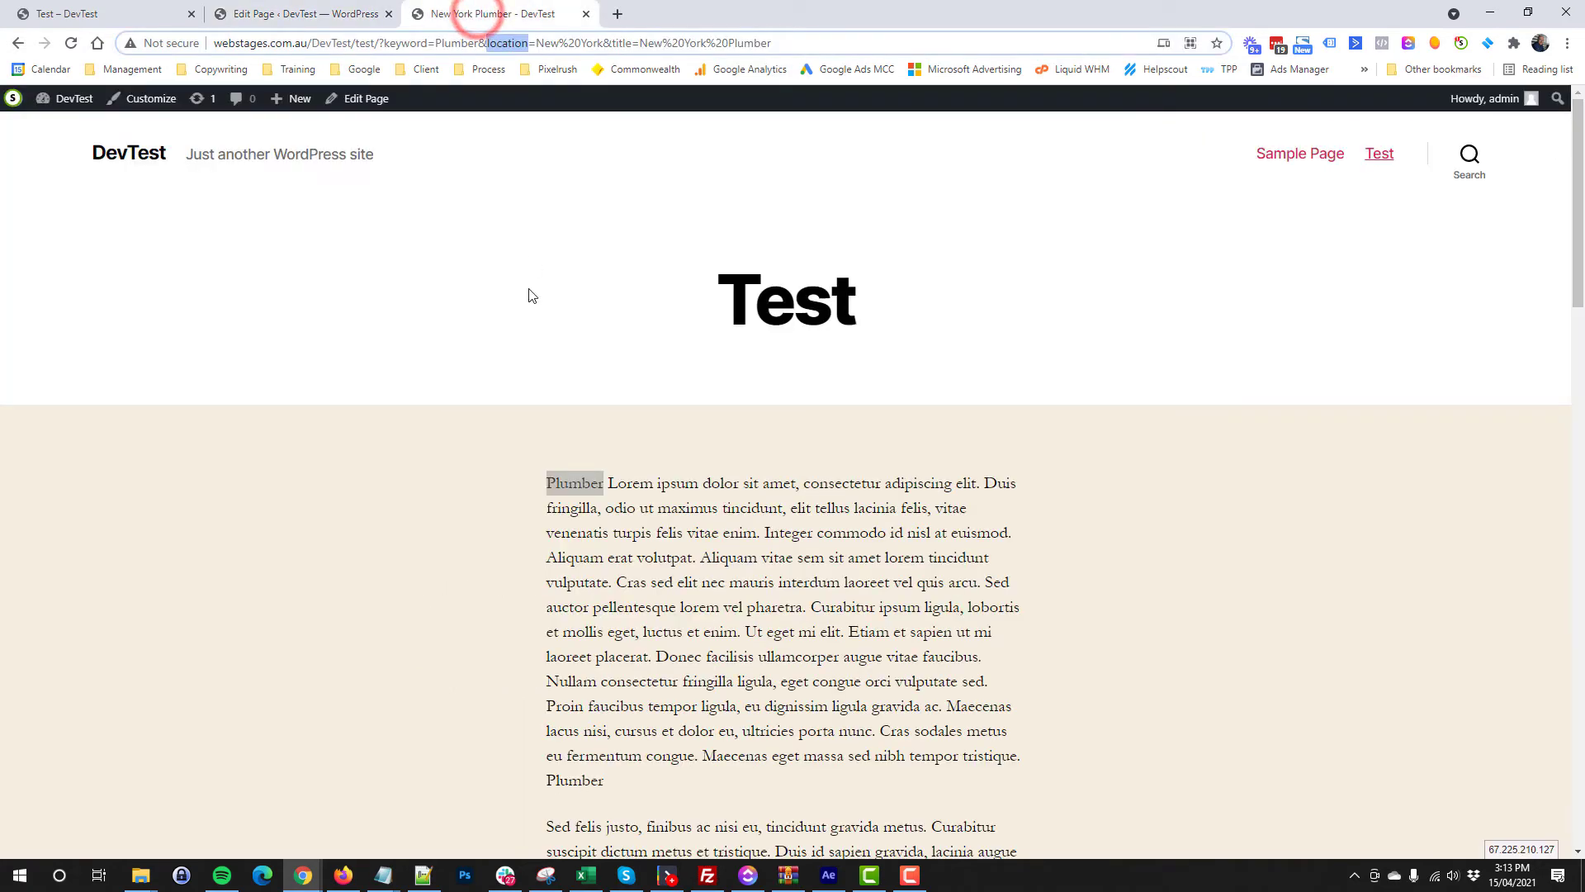
{"action": "key", "text": "F5"}
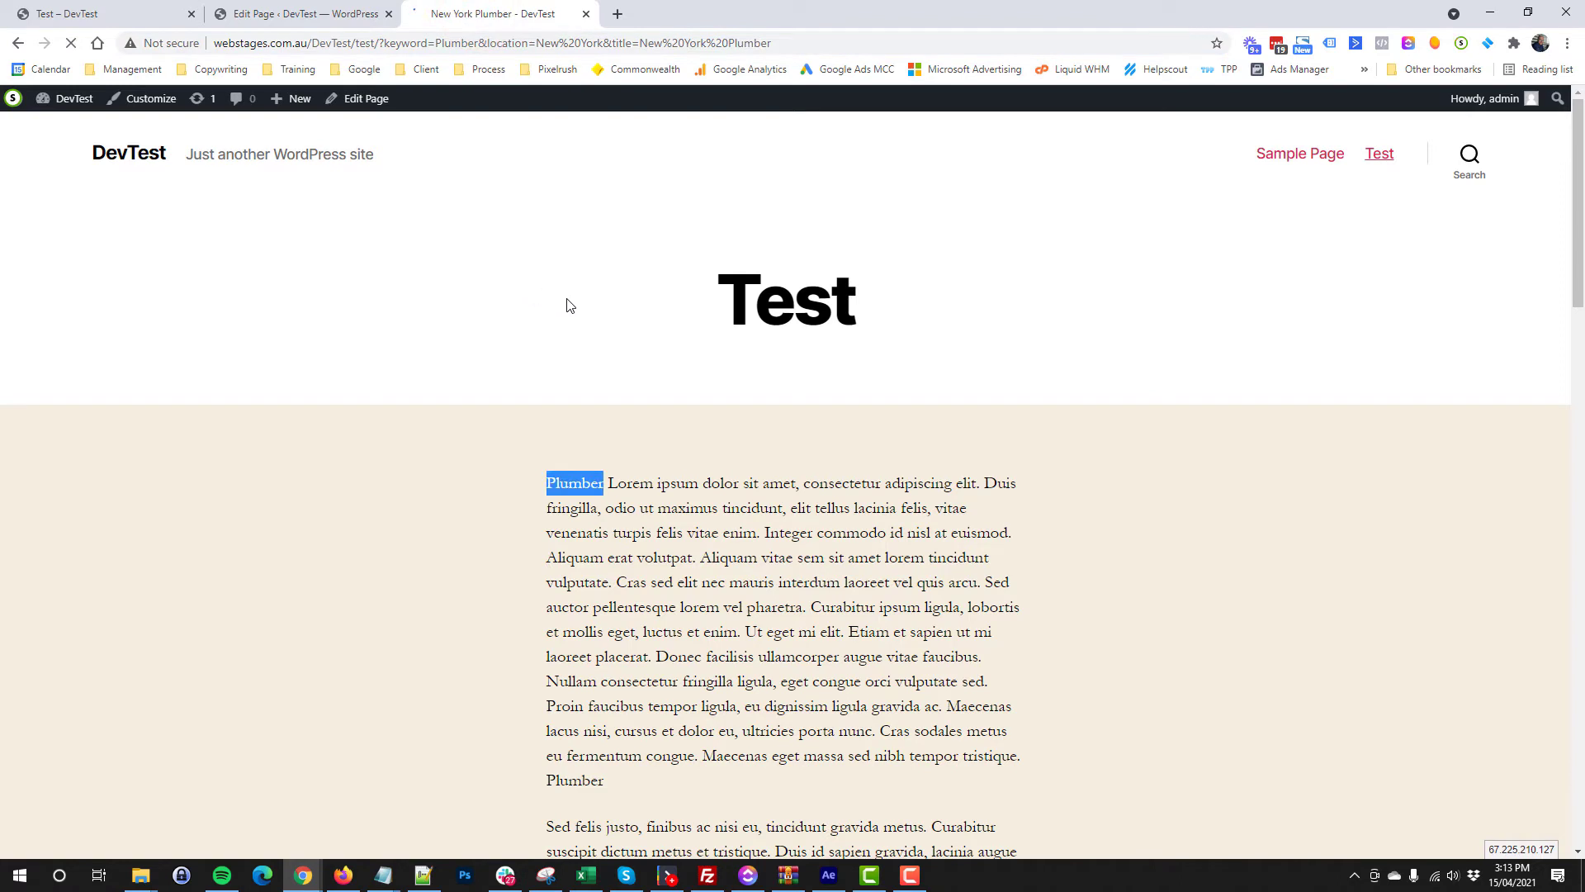
{"action": "scroll", "coordinate": [582, 313], "scroll_direction": "down", "scroll_amount": 1}
{"action": "left_click_drag", "start_coordinate": [542, 317], "coordinate": [644, 315]}
{"action": "left_click", "coordinate": [645, 315]}
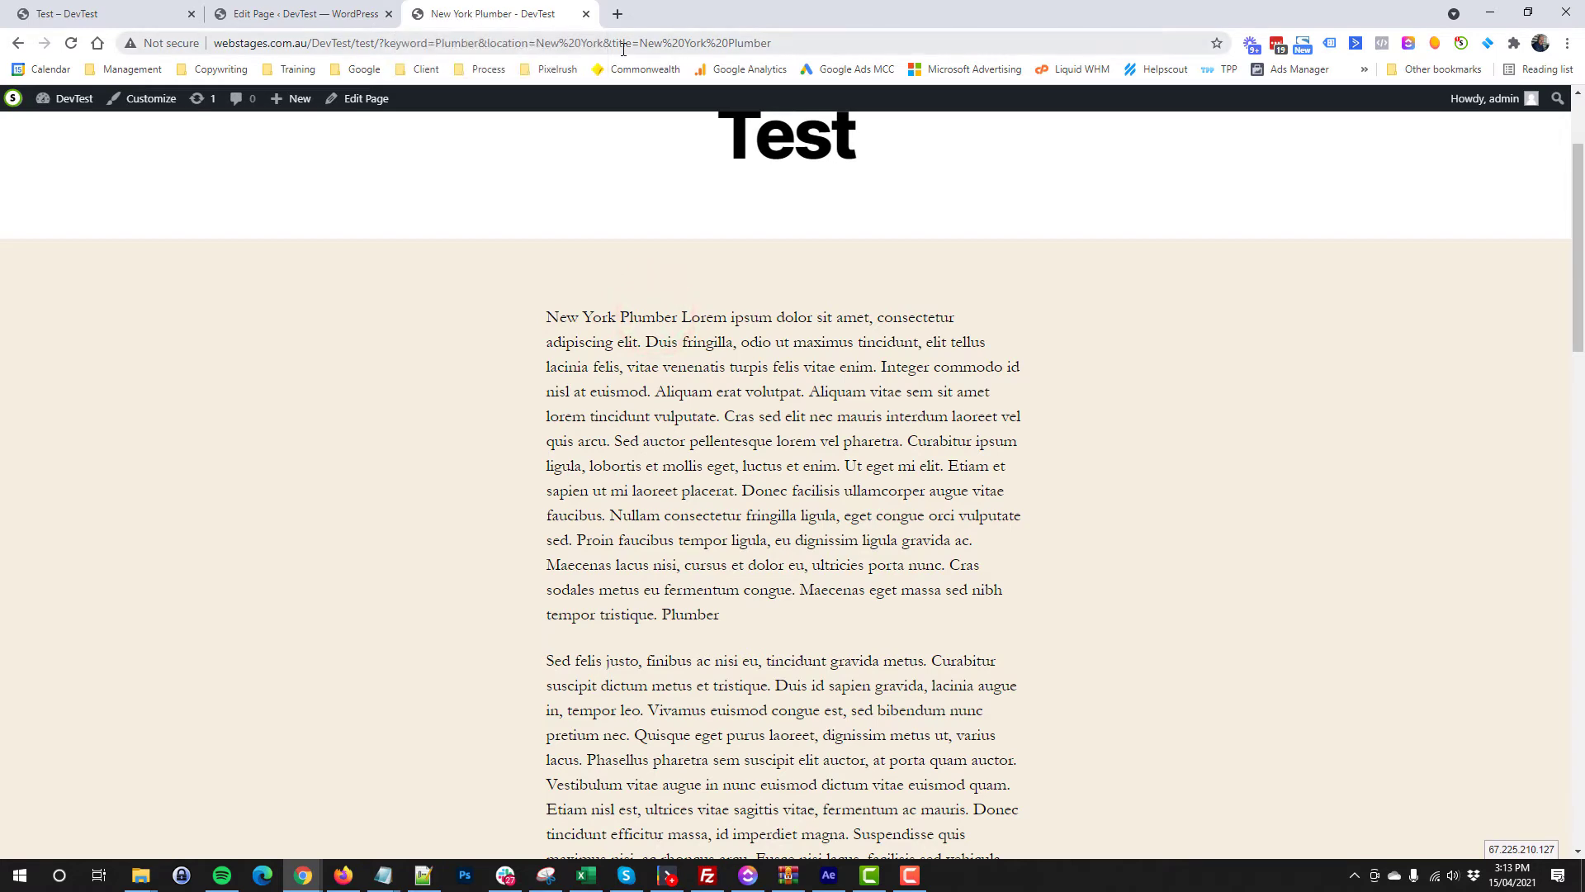
Step: Look through the rest of the test page and examine the inserted location and keyword in the H2 heading
{"action": "scroll", "coordinate": [603, 235], "scroll_direction": "down", "scroll_amount": 5}
{"action": "scroll", "coordinate": [602, 236], "scroll_direction": "down", "scroll_amount": 8}
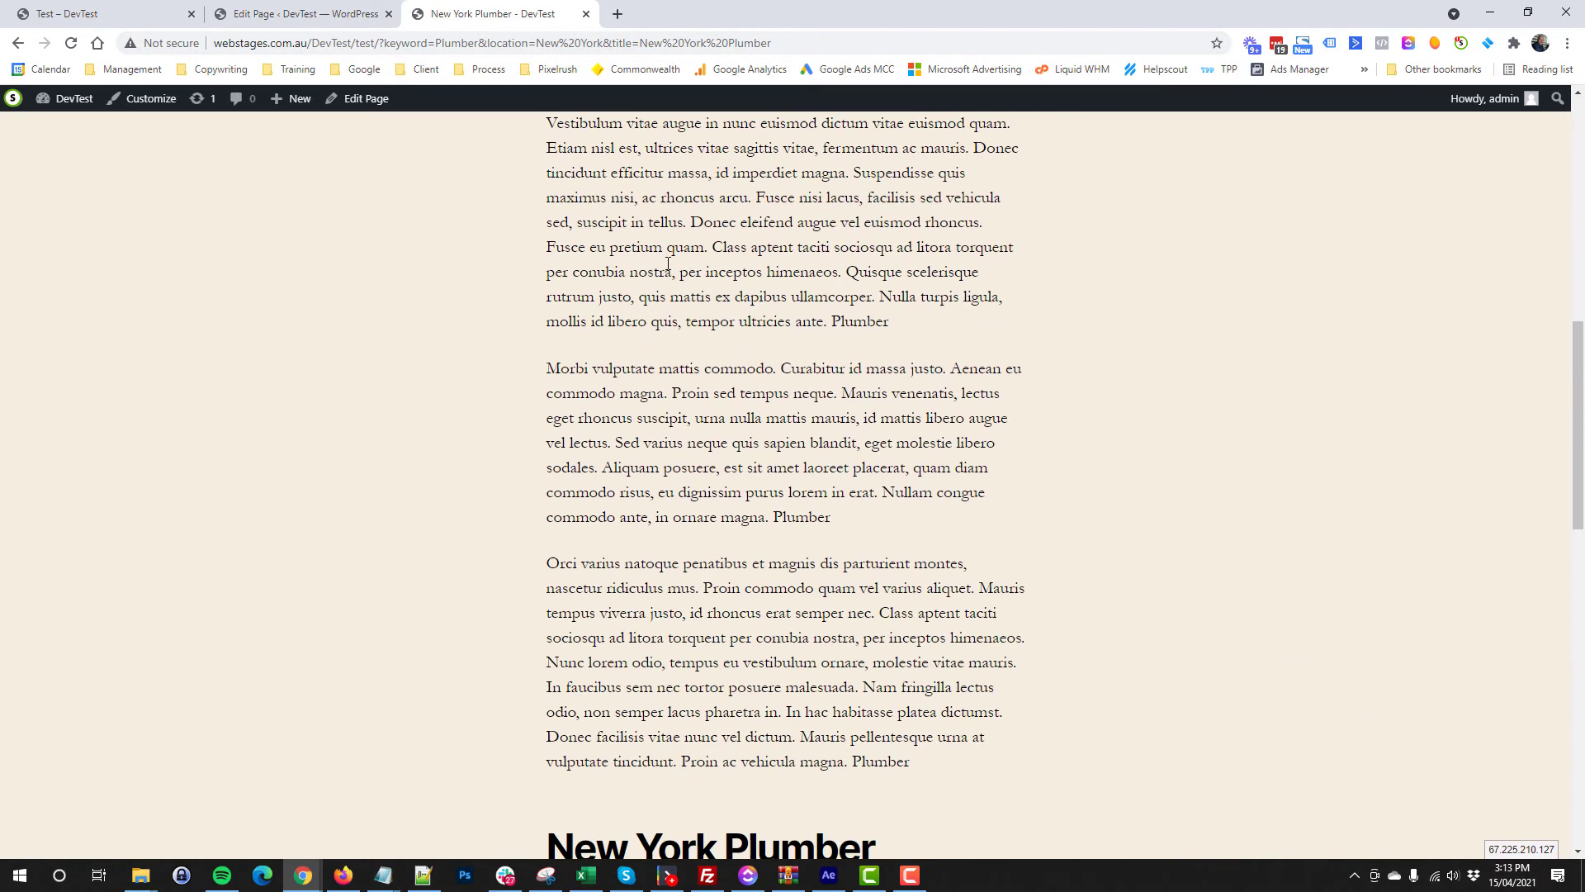
{"action": "scroll", "coordinate": [660, 269], "scroll_direction": "down", "scroll_amount": 2}
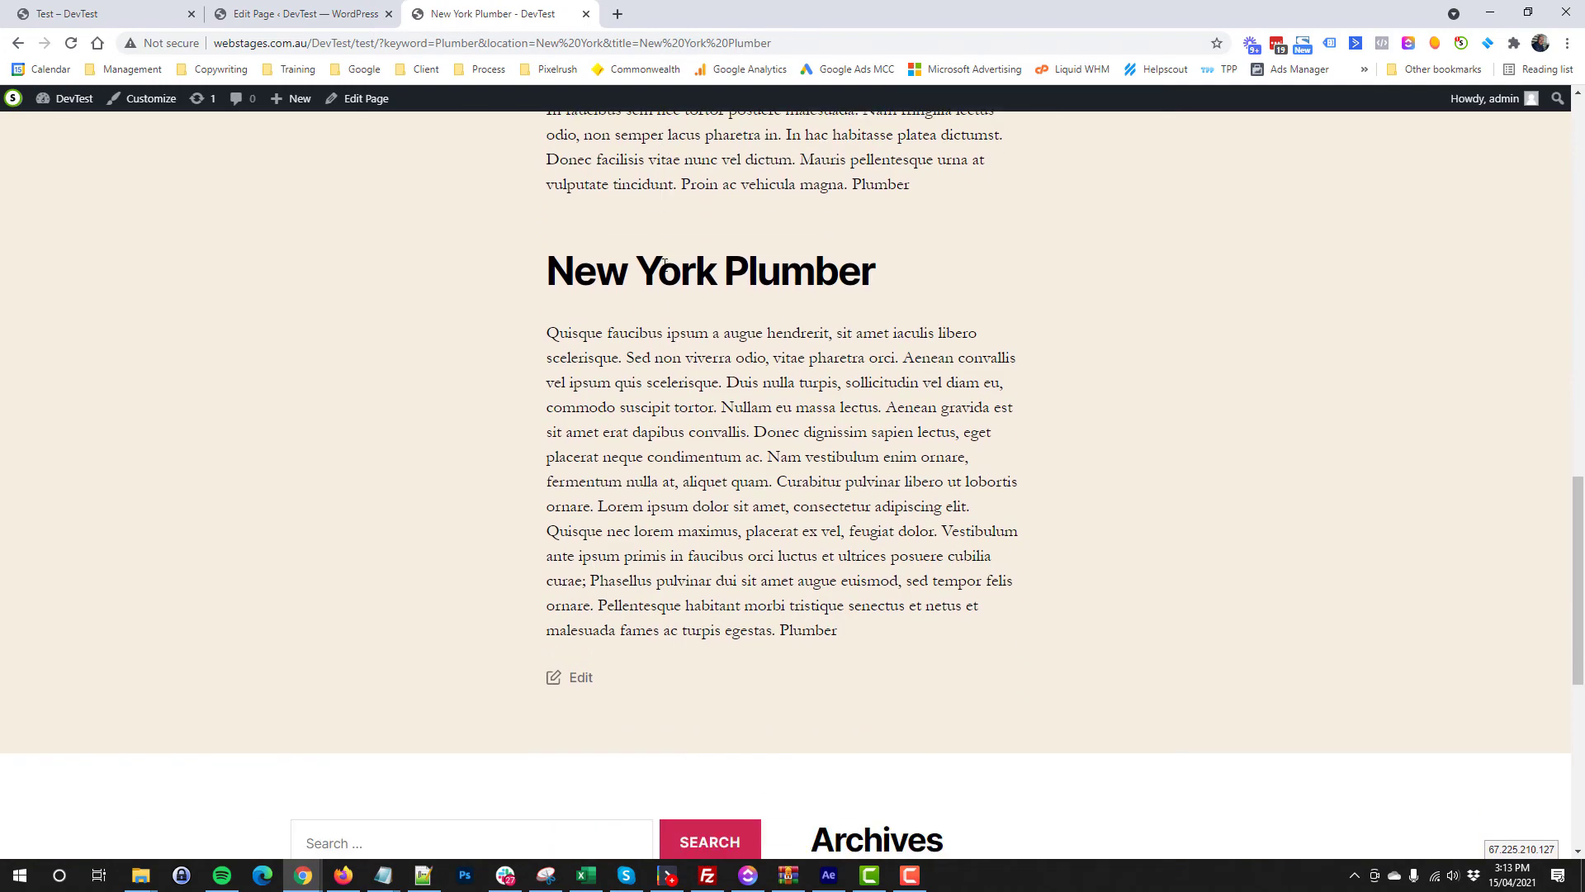
{"action": "left_click_drag", "start_coordinate": [551, 275], "coordinate": [849, 304]}
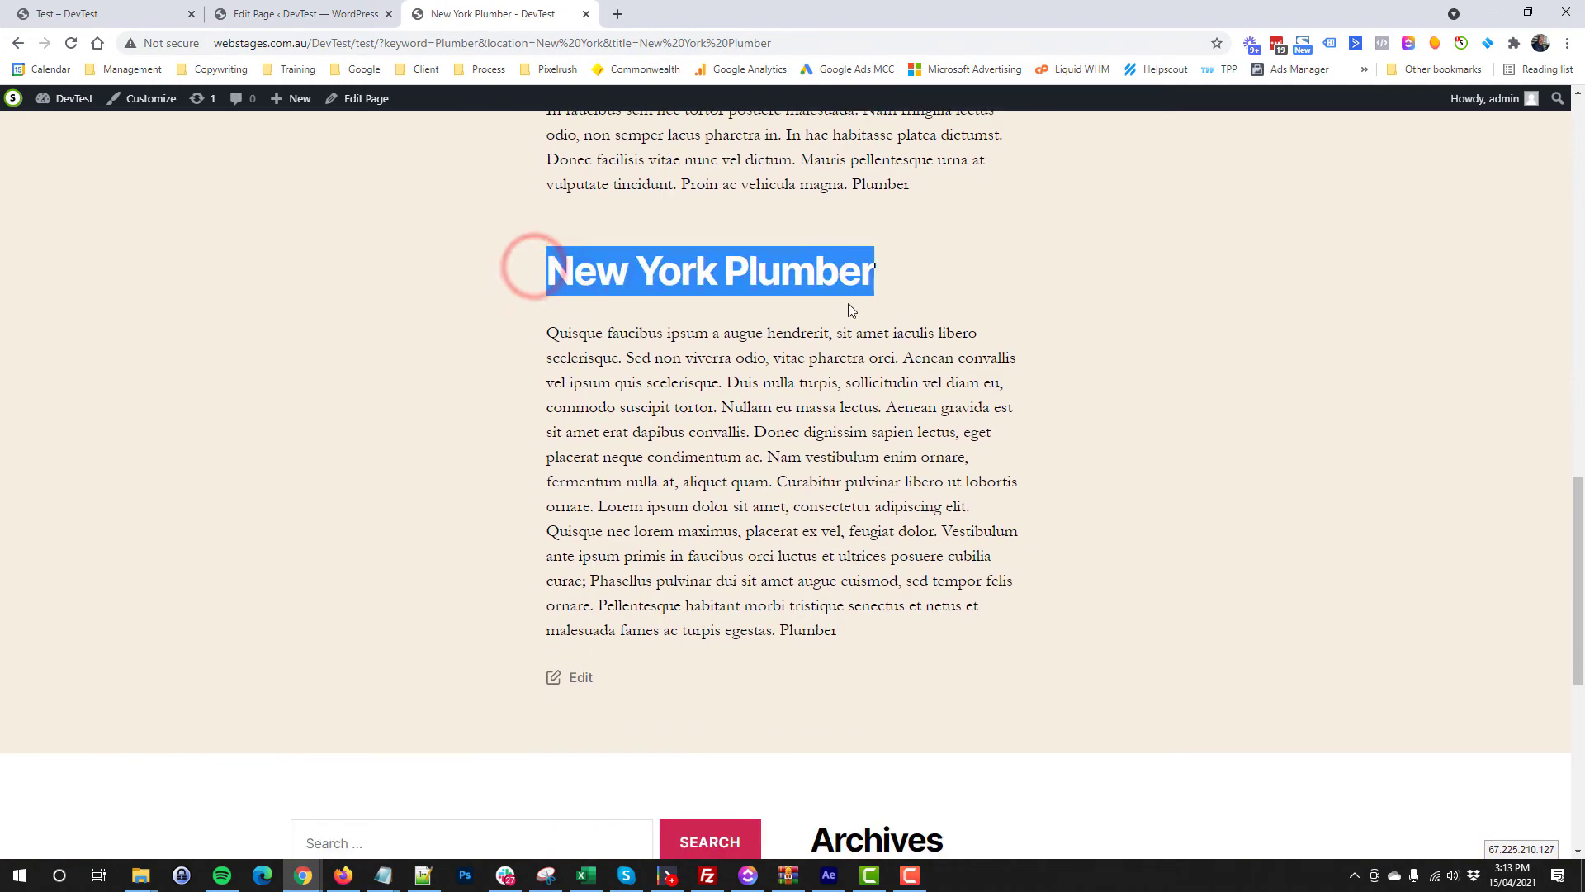
{"action": "left_click", "coordinate": [834, 300]}
{"action": "scroll", "coordinate": [844, 293], "scroll_direction": "up", "scroll_amount": 6}
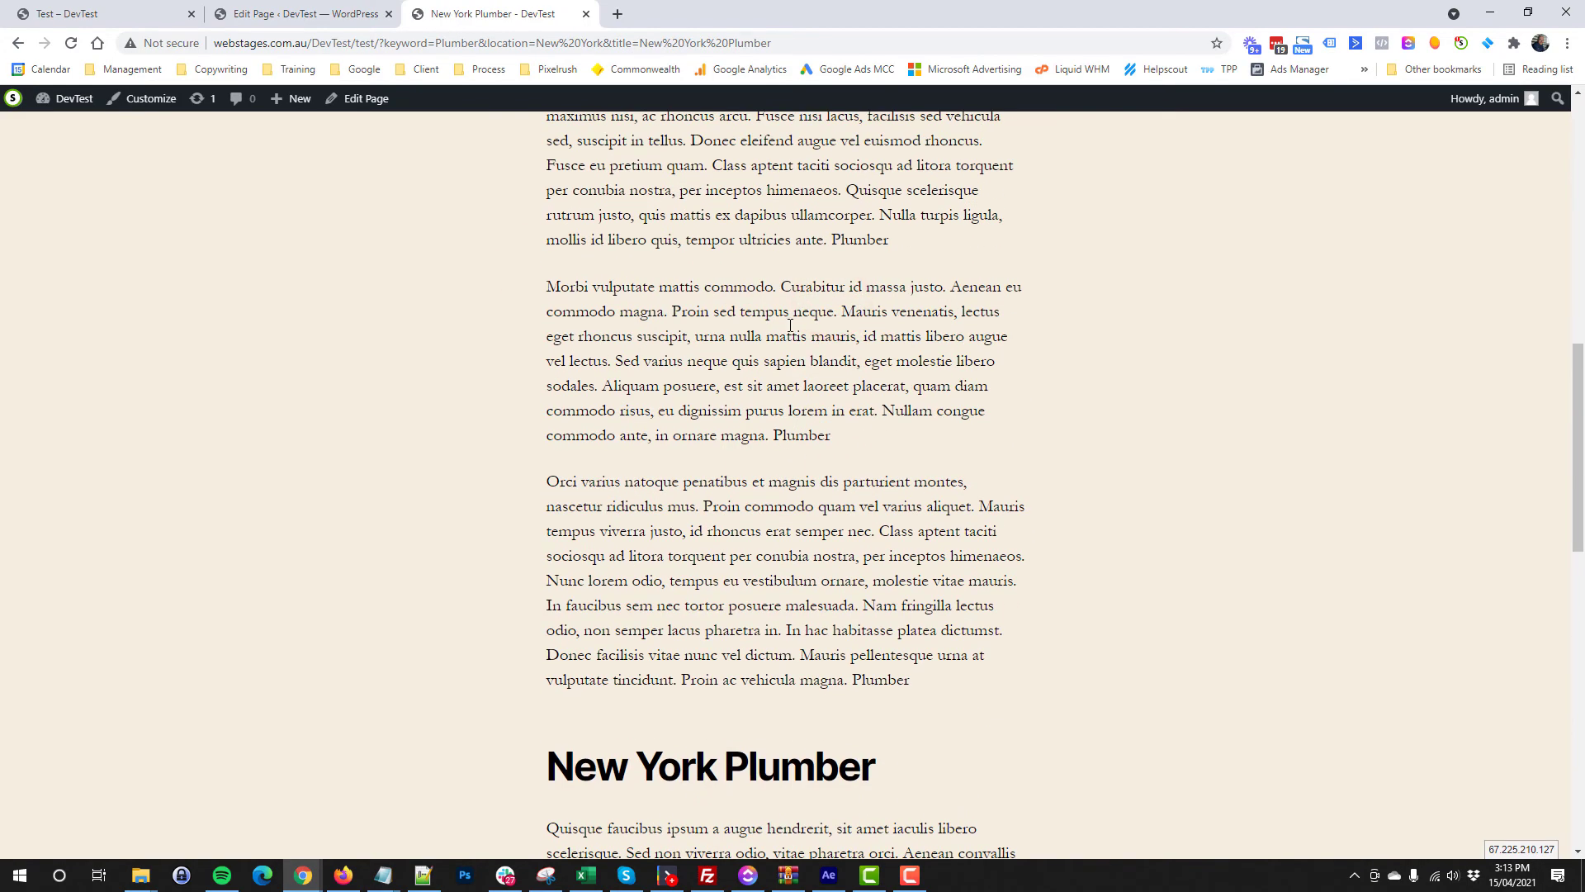
{"action": "scroll", "coordinate": [790, 325], "scroll_direction": "up", "scroll_amount": 11}
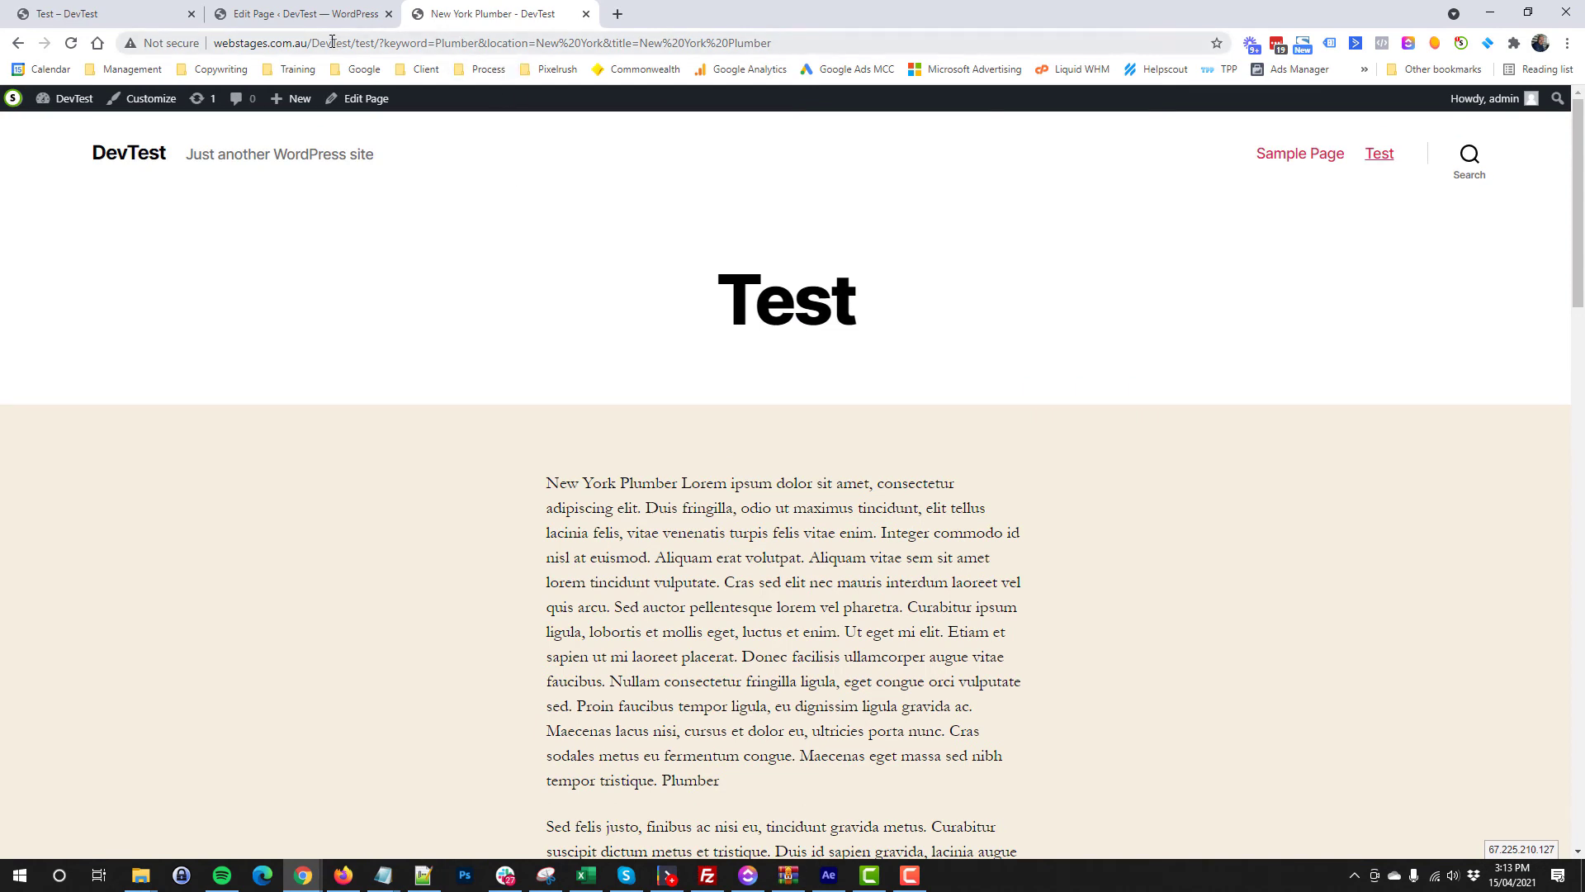
Step: Review the URL's keyword, location and title parameters against the shortcodes in the editor's heading and first paragraph
{"action": "left_click_drag", "start_coordinate": [332, 42], "coordinate": [773, 43]}
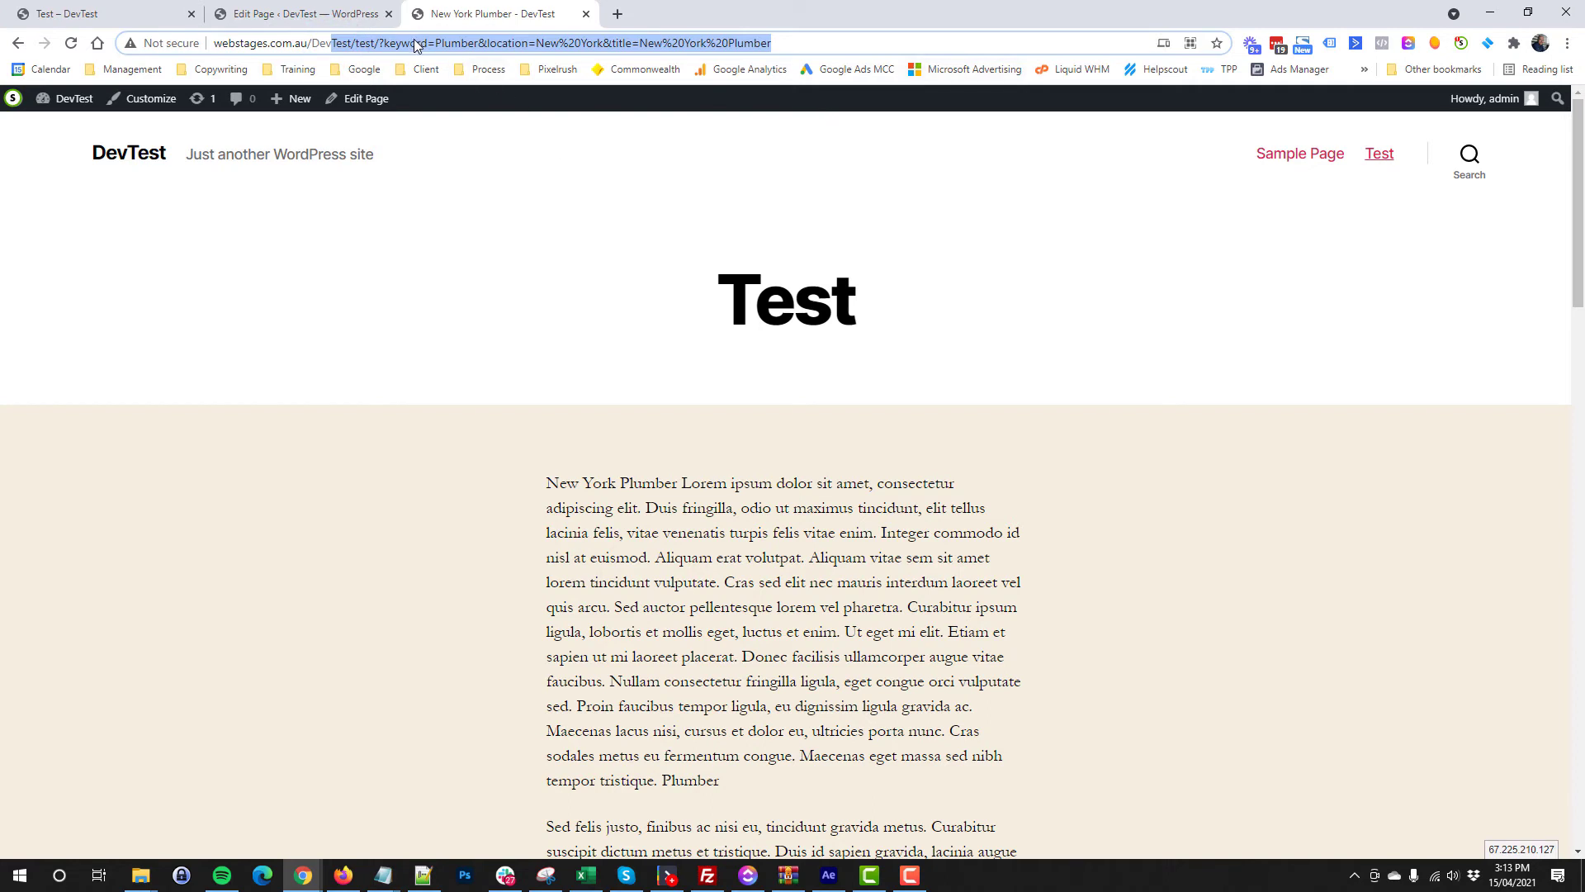
{"action": "left_click", "coordinate": [460, 48]}
{"action": "left_click", "coordinate": [308, 4]}
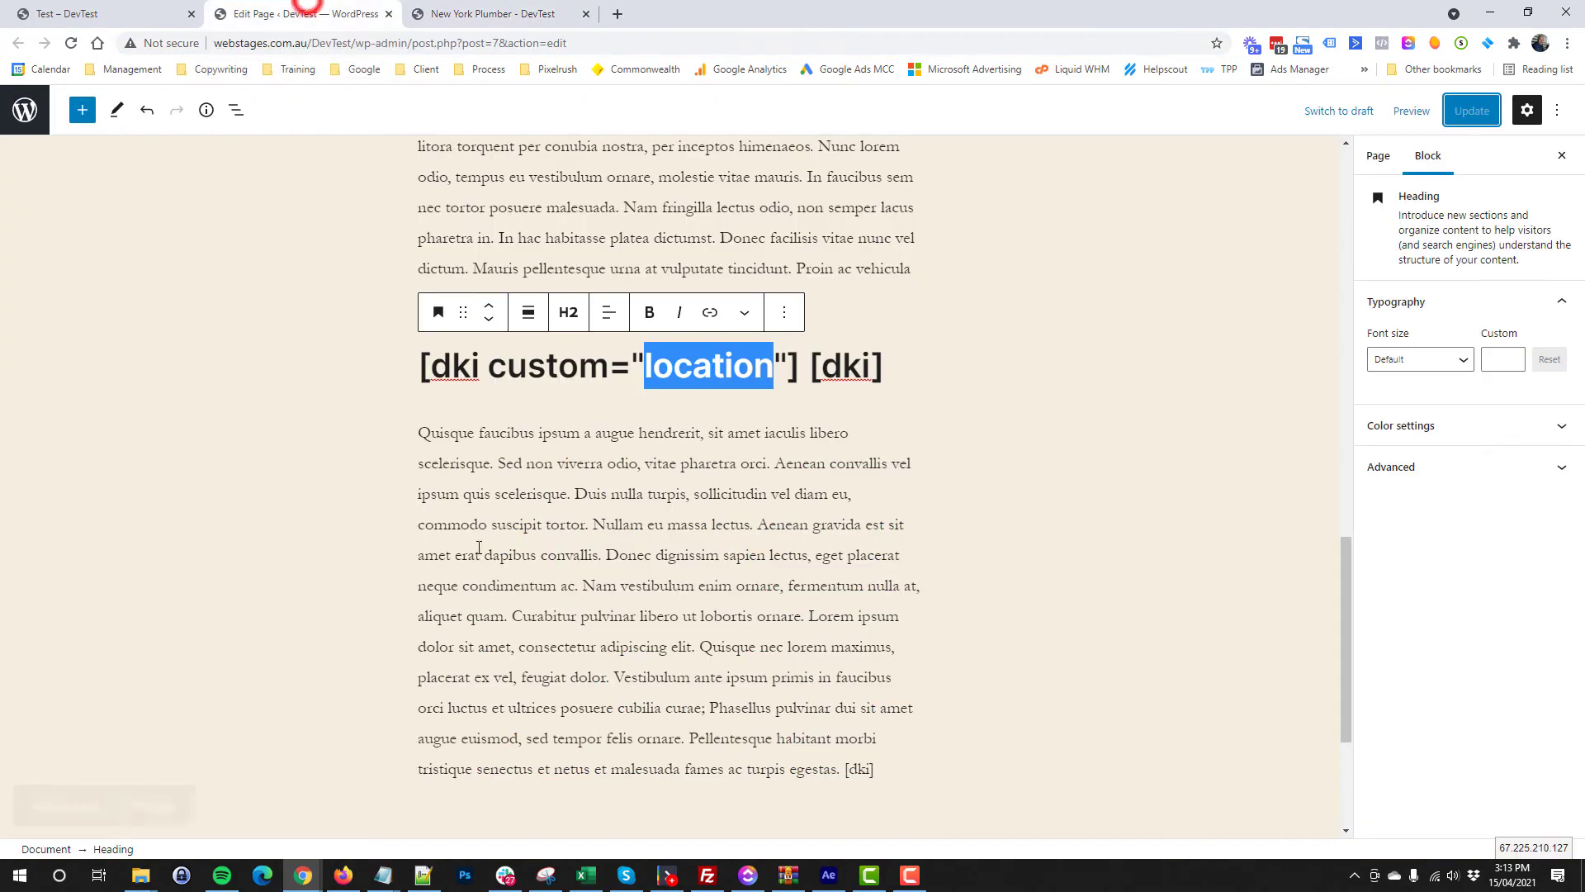
{"action": "left_click", "coordinate": [535, 408]}
{"action": "left_click", "coordinate": [806, 464]}
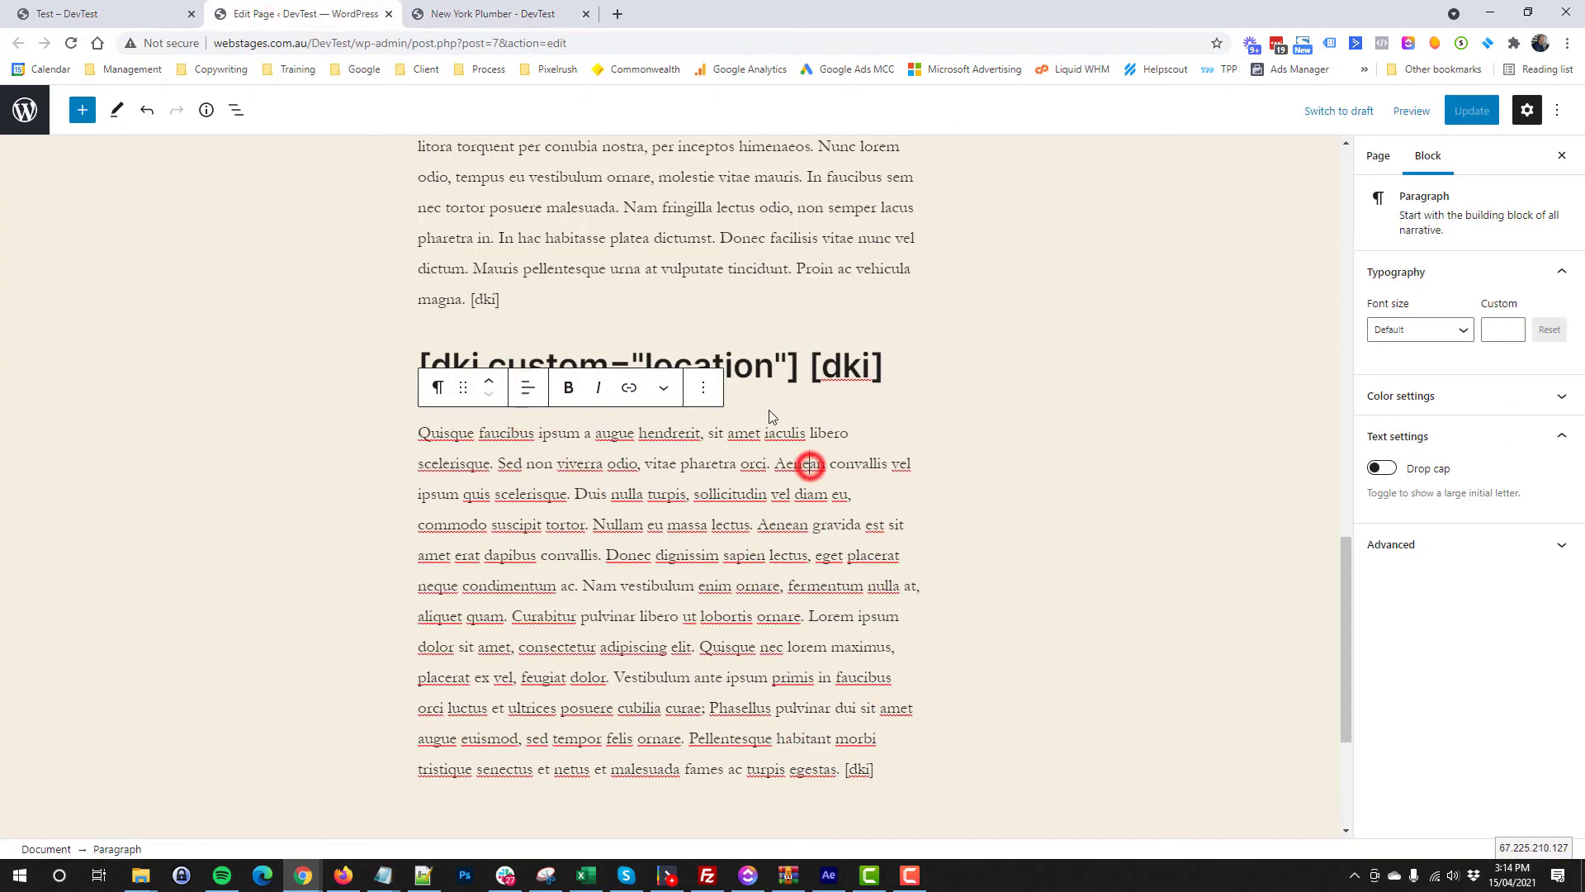
{"action": "scroll", "coordinate": [807, 460], "scroll_direction": "up", "scroll_amount": 15}
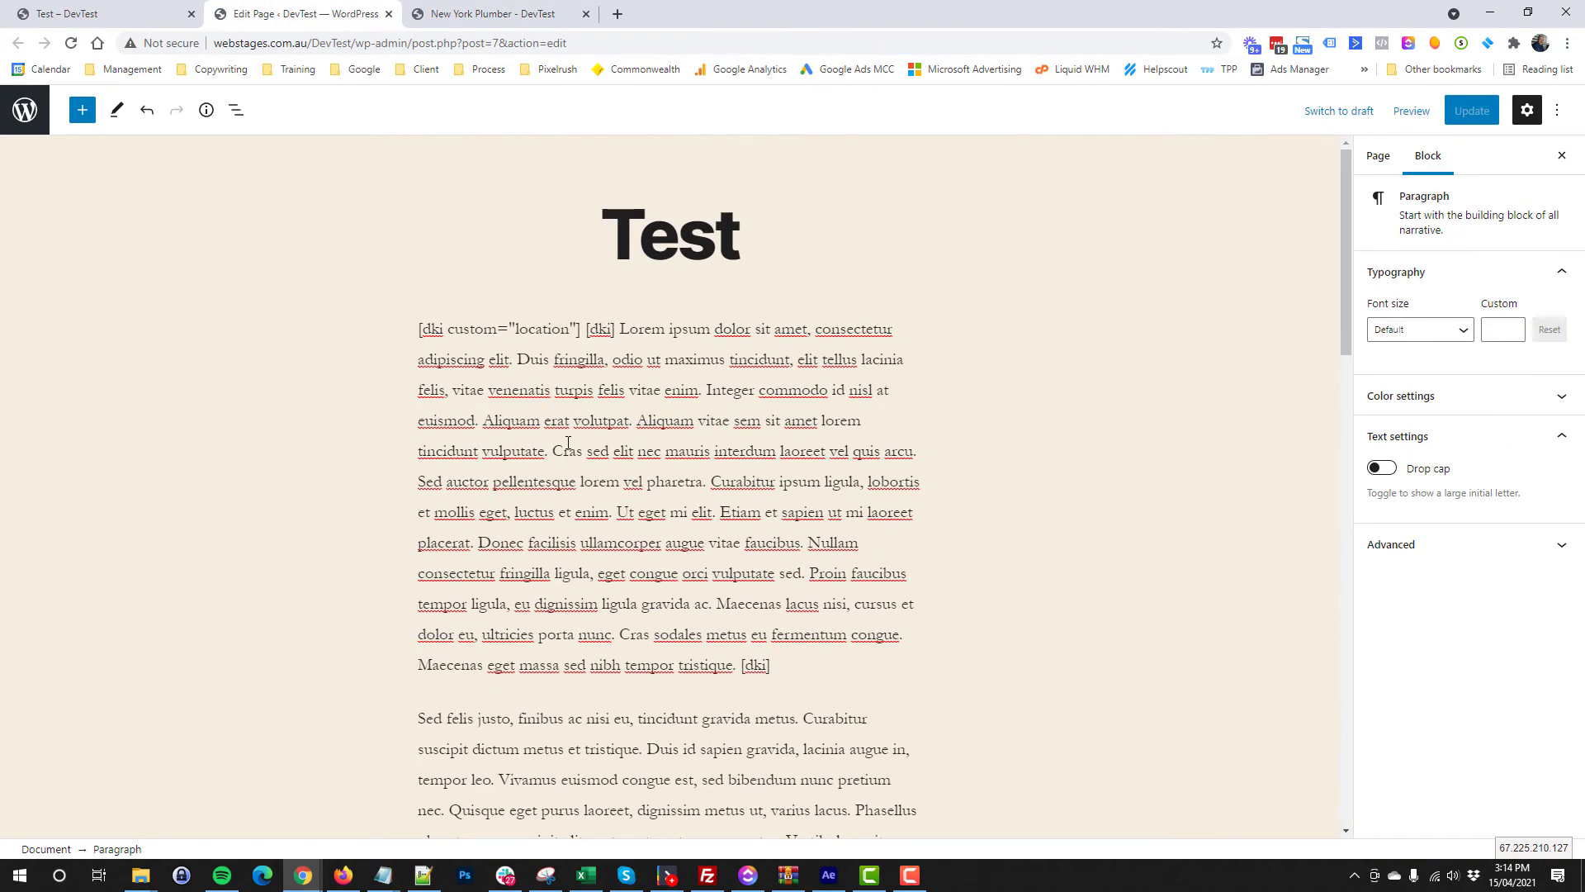
Step: Go from the test page to the WordPress dashboard and open the Dki plugin's Help page
{"action": "left_click", "coordinate": [460, 14]}
{"action": "left_click", "coordinate": [74, 102]}
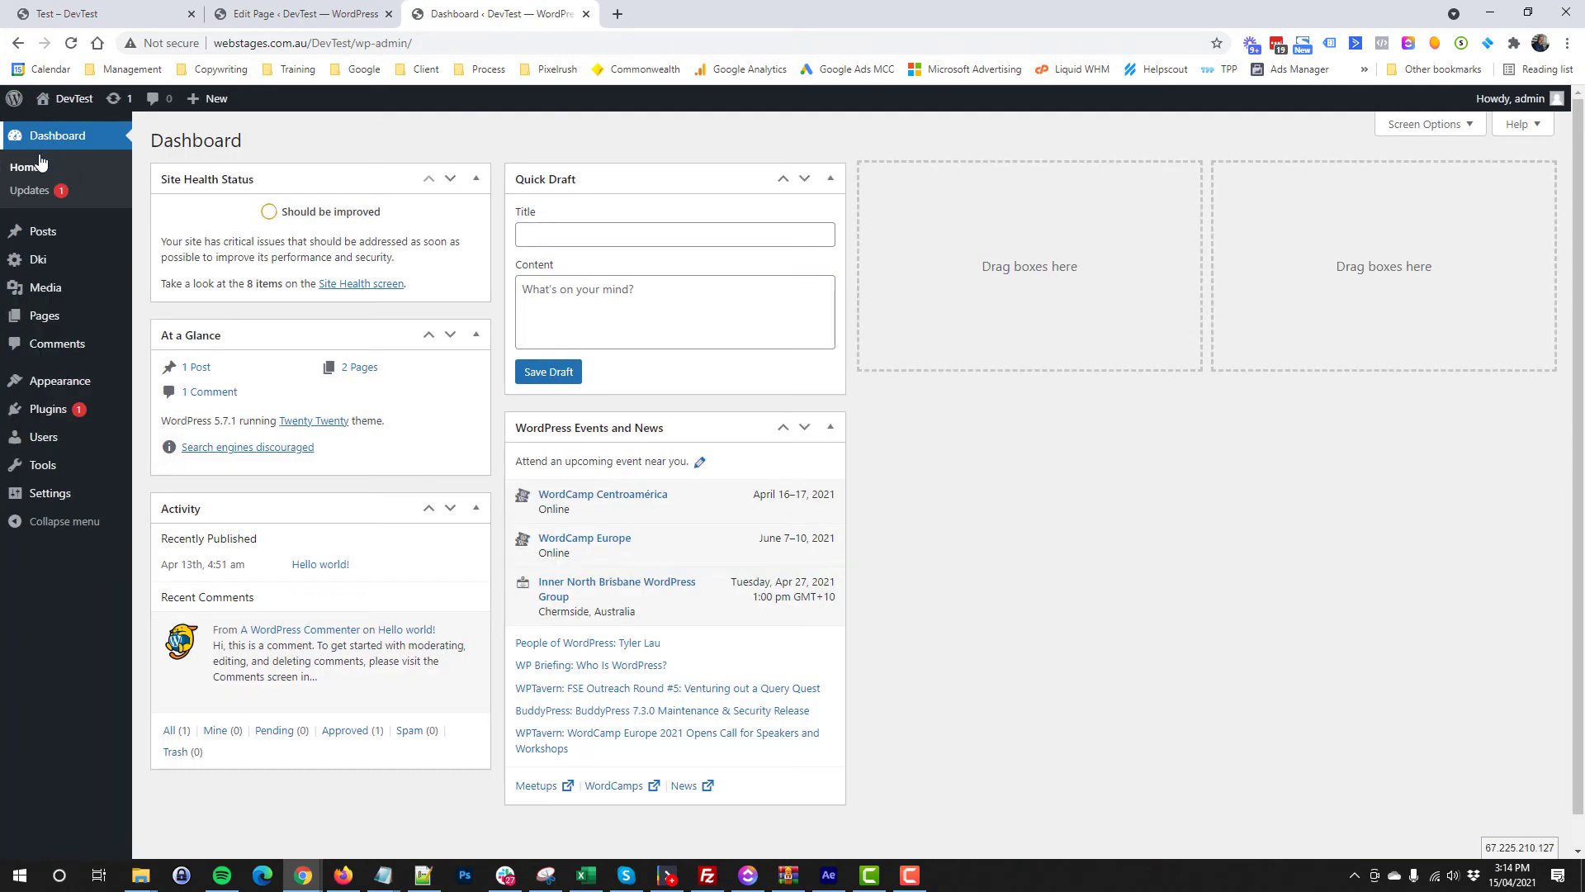
{"action": "mouse_move", "coordinate": [37, 261]}
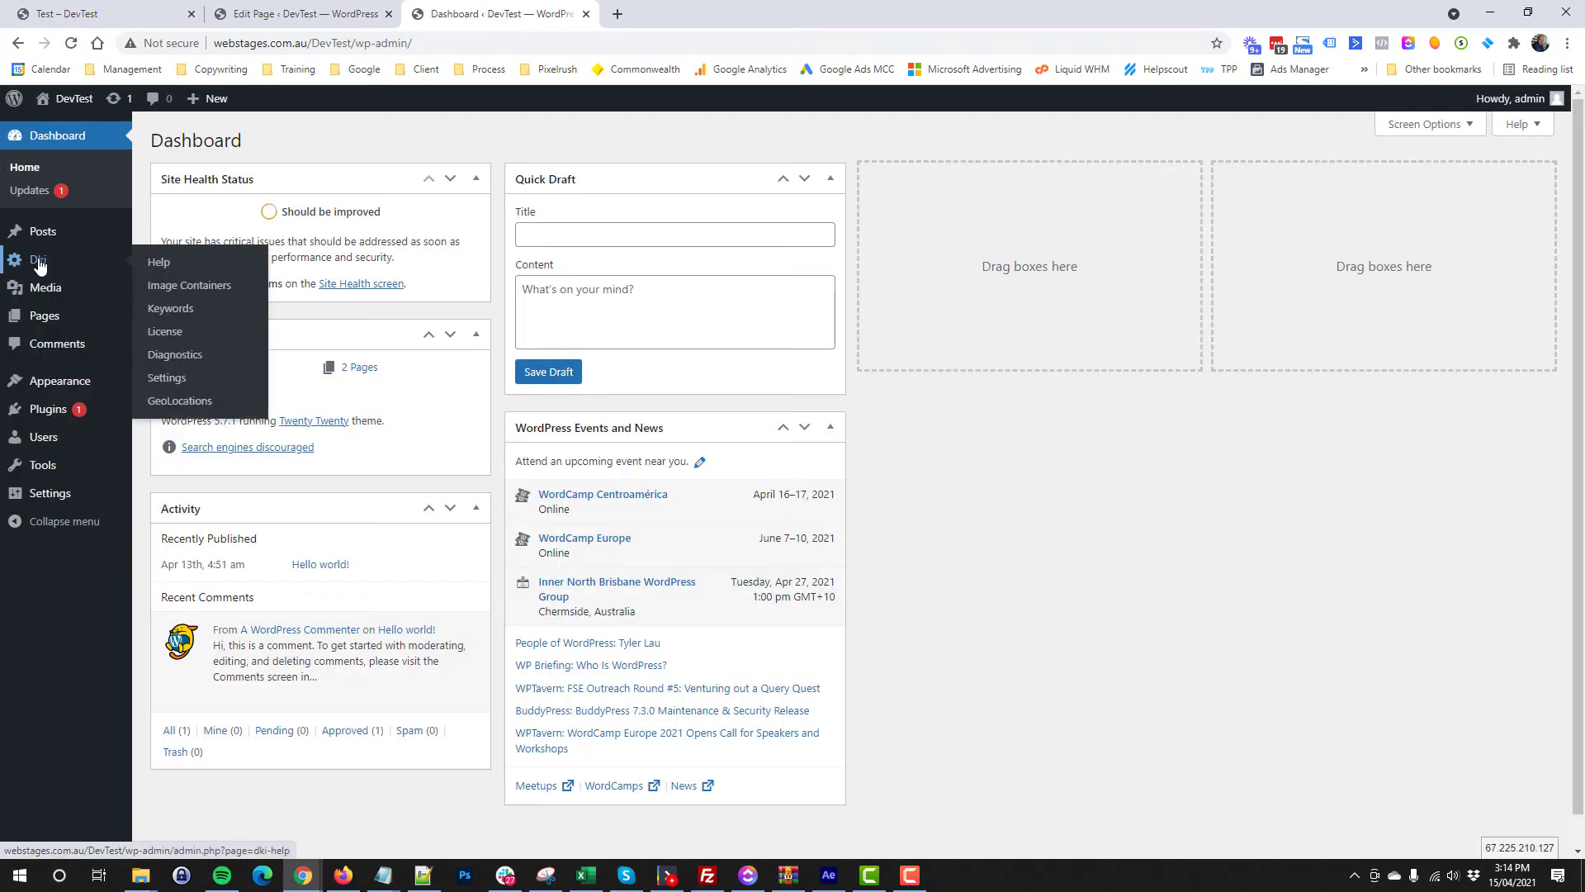
{"action": "left_click", "coordinate": [180, 270]}
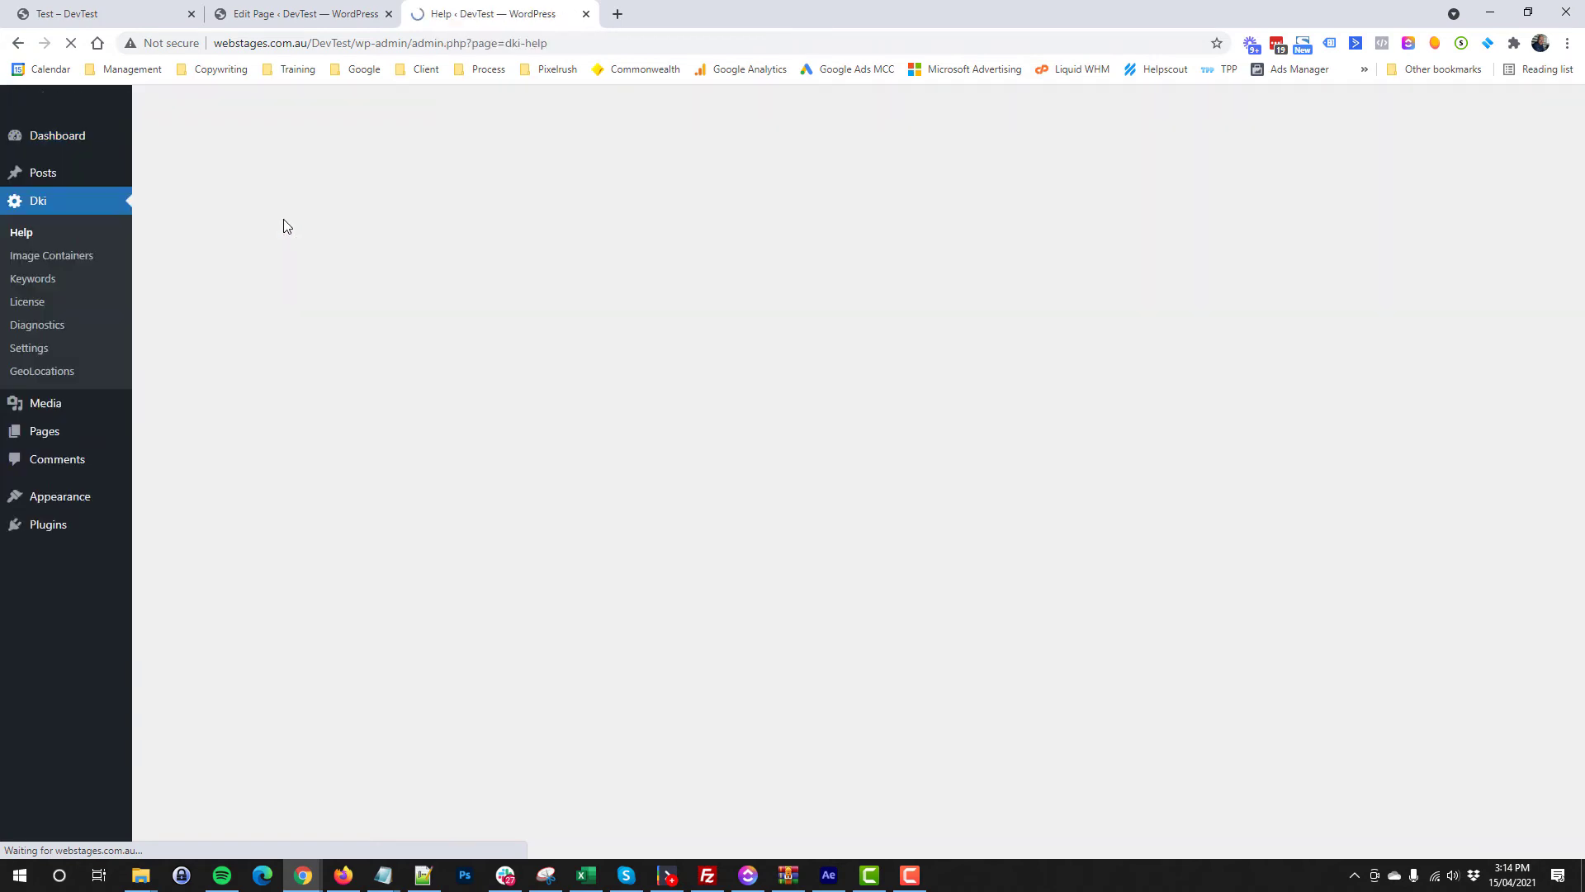
Step: Read the DKI Help examples for basic usage, default keywords, custom variables such as city and service, and capitalized keywords
{"action": "scroll", "coordinate": [330, 244], "scroll_direction": "down", "scroll_amount": 2}
{"action": "scroll", "coordinate": [303, 248], "scroll_direction": "up", "scroll_amount": 2}
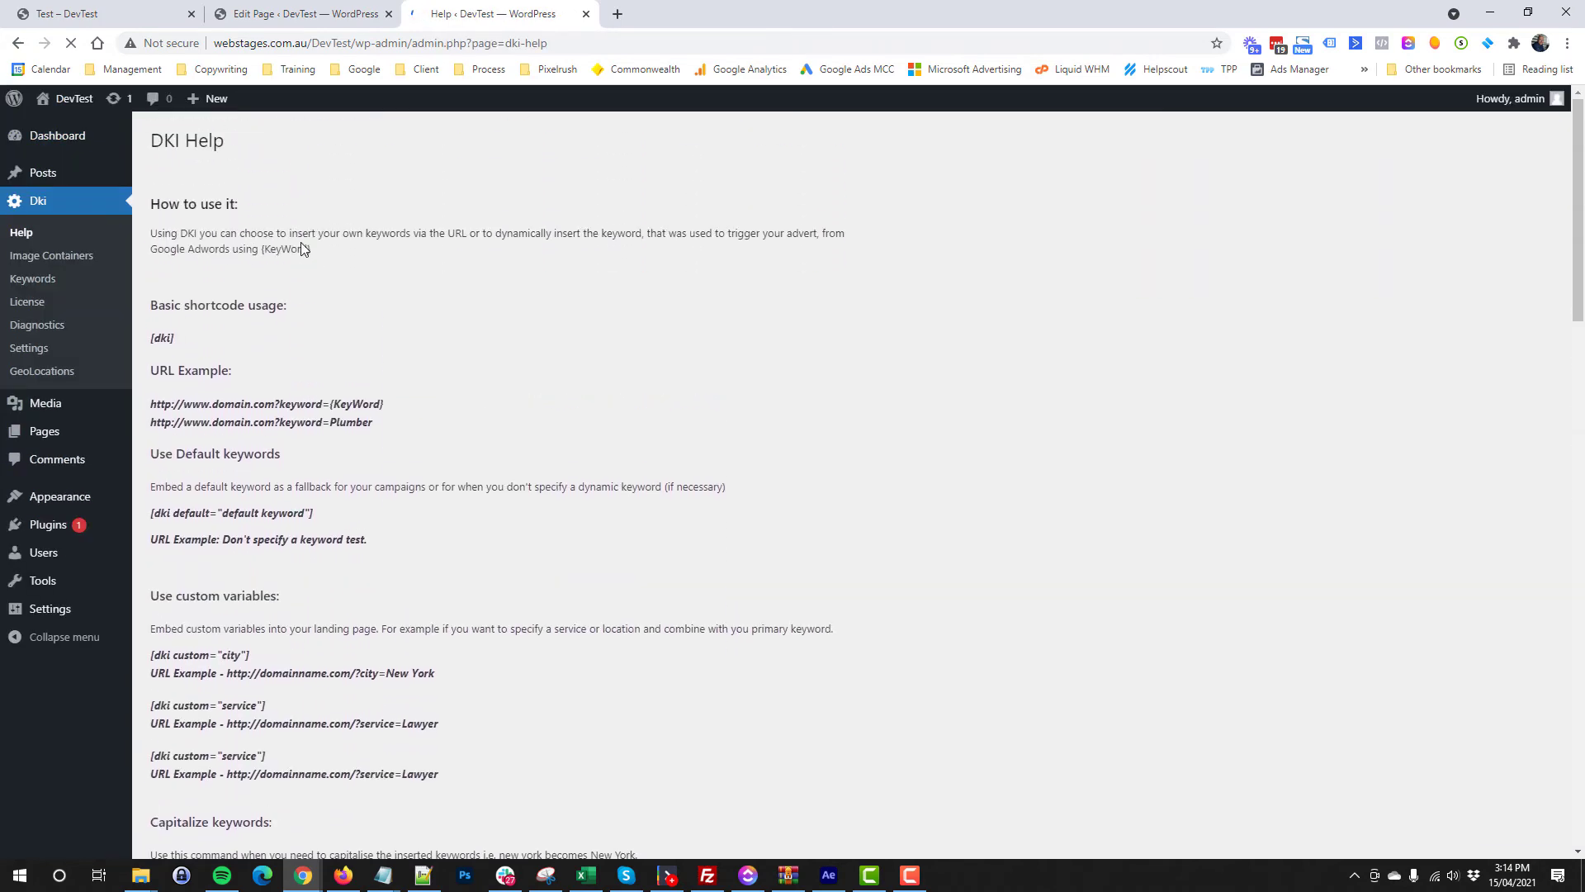
{"action": "scroll", "coordinate": [182, 304], "scroll_direction": "down", "scroll_amount": 2}
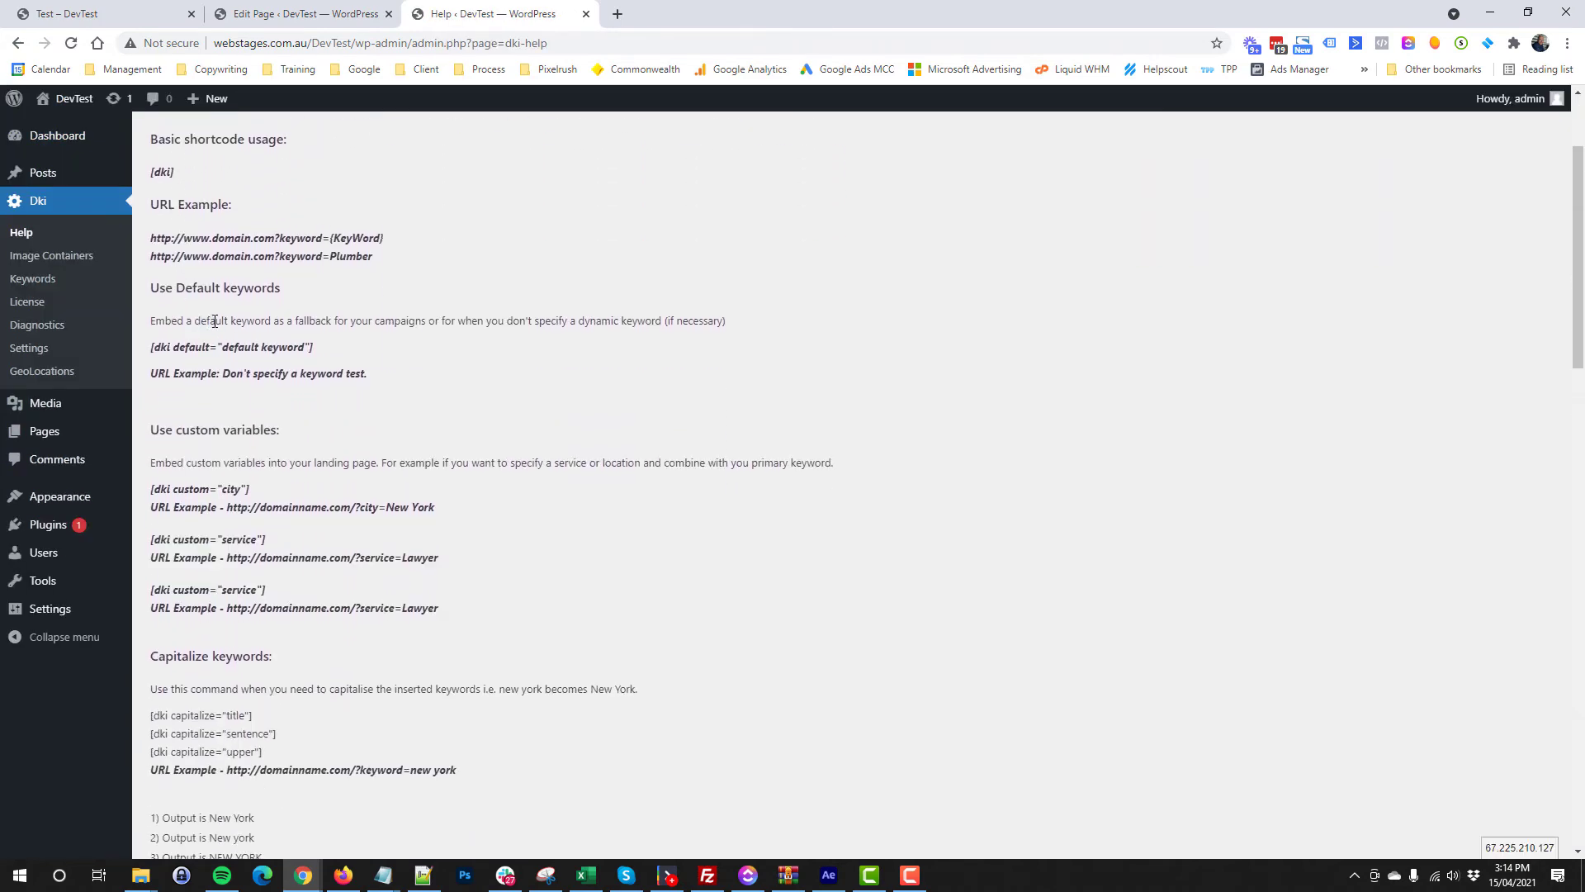
{"action": "scroll", "coordinate": [214, 321], "scroll_direction": "down", "scroll_amount": 2}
{"action": "left_click", "coordinate": [176, 321]}
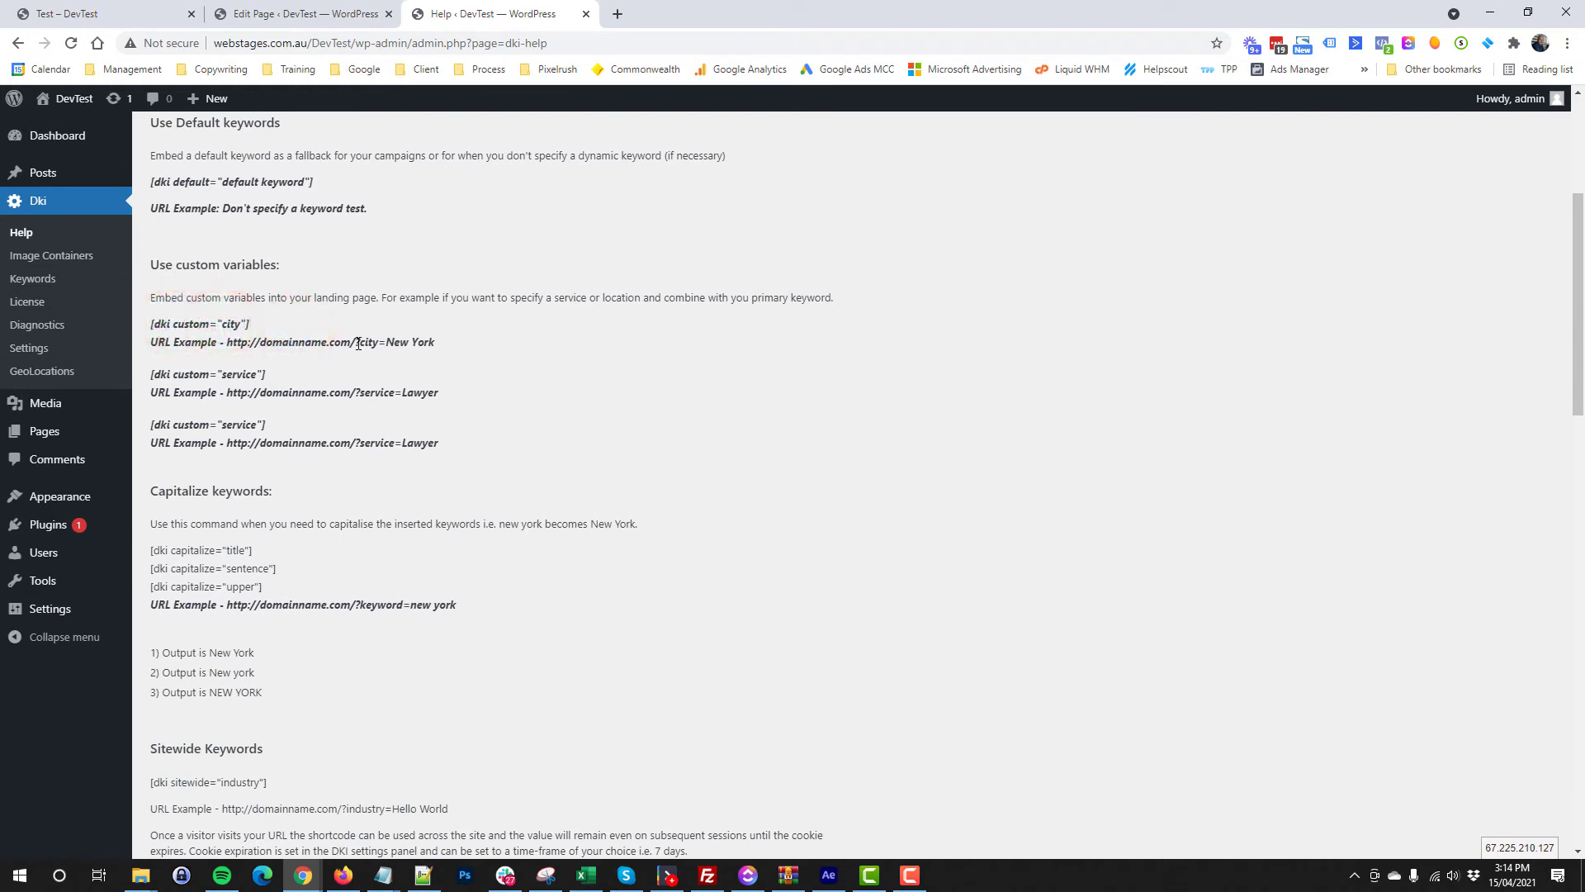
{"action": "mouse_move", "coordinate": [357, 342]}
{"action": "left_mouse_down"}
{"action": "mouse_move", "coordinate": [426, 342]}
{"action": "mouse_move", "coordinate": [374, 348]}
{"action": "left_mouse_up"}
{"action": "left_click", "coordinate": [195, 379]}
{"action": "left_click_drag", "start_coordinate": [214, 370], "coordinate": [395, 394]}
{"action": "left_click", "coordinate": [377, 405]}
{"action": "scroll", "coordinate": [223, 363], "scroll_direction": "down", "scroll_amount": 1}
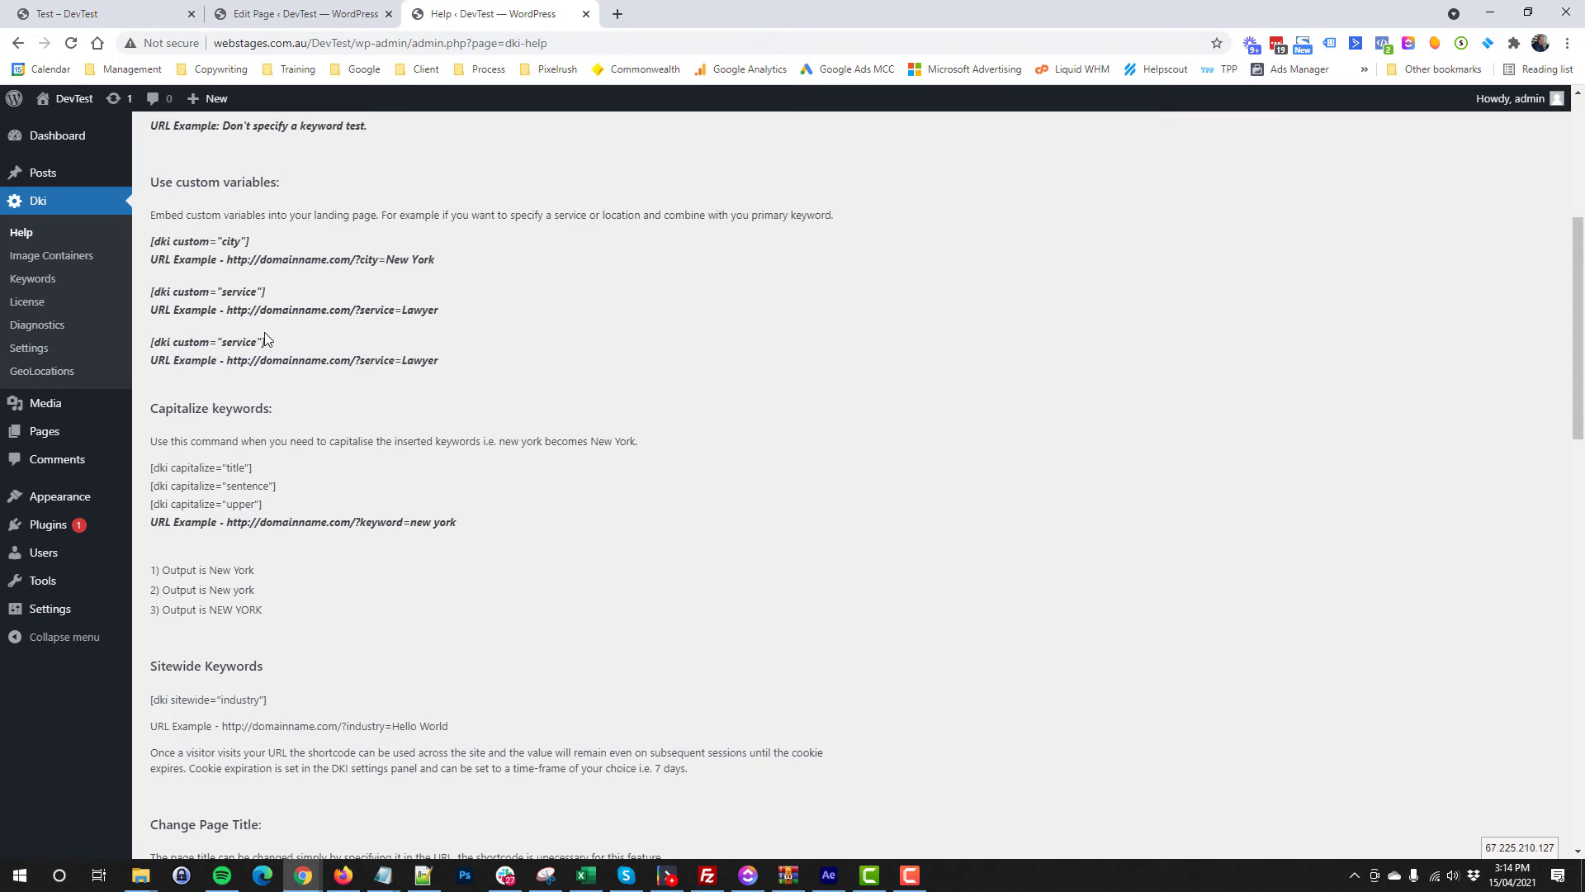
{"action": "scroll", "coordinate": [266, 328], "scroll_direction": "down", "scroll_amount": 2}
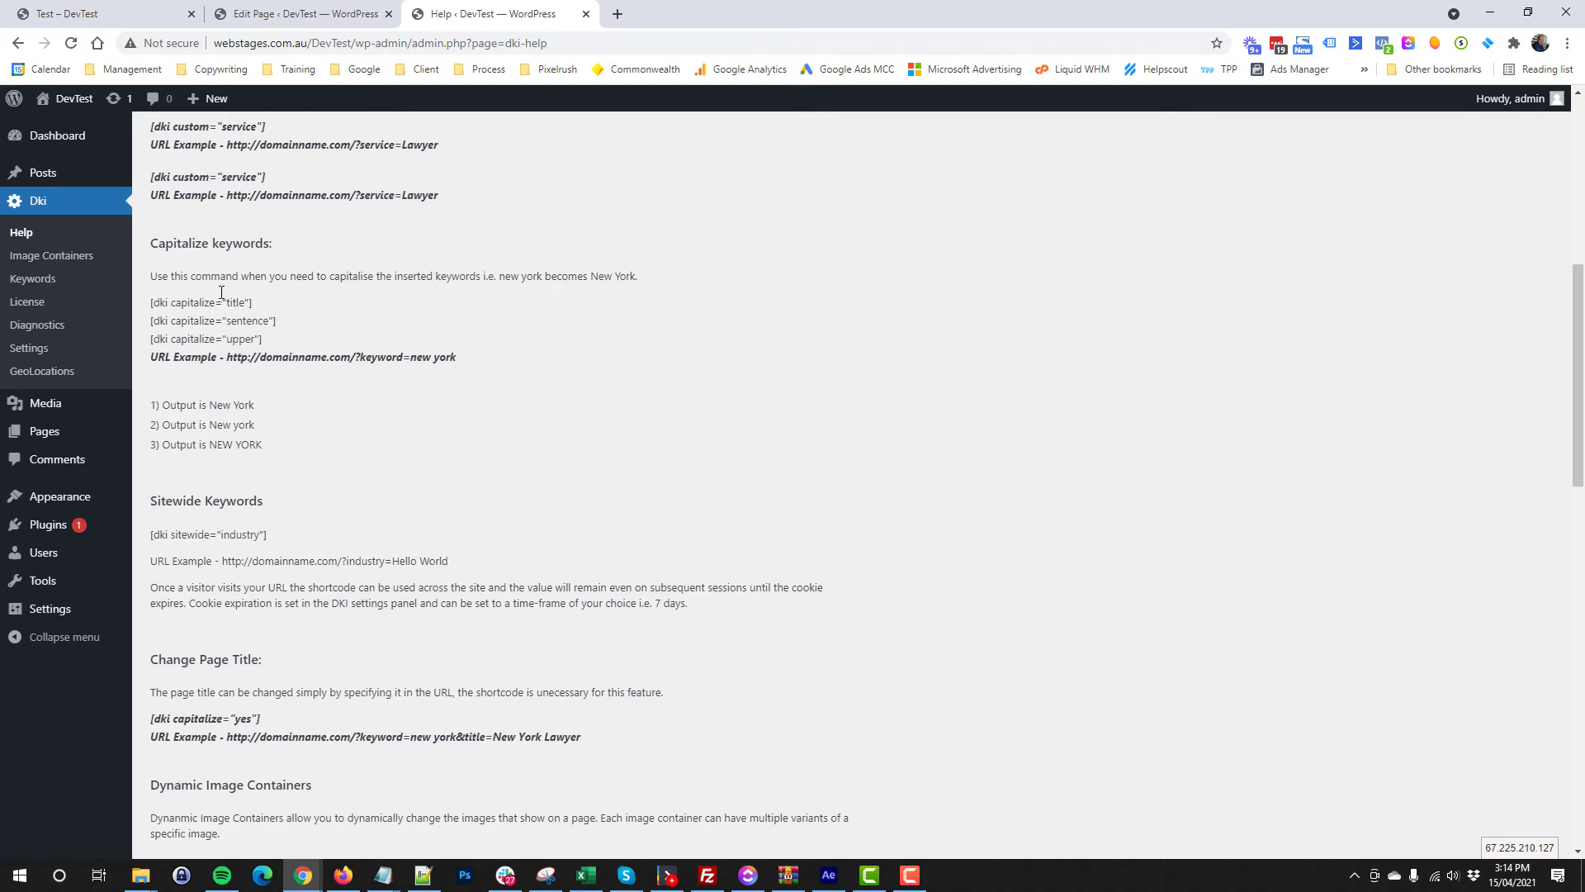
Step: Read the Help examples for the title, sentence and upper capitalize options and for sitewide keywords
{"action": "left_click_drag", "start_coordinate": [159, 302], "coordinate": [326, 334]}
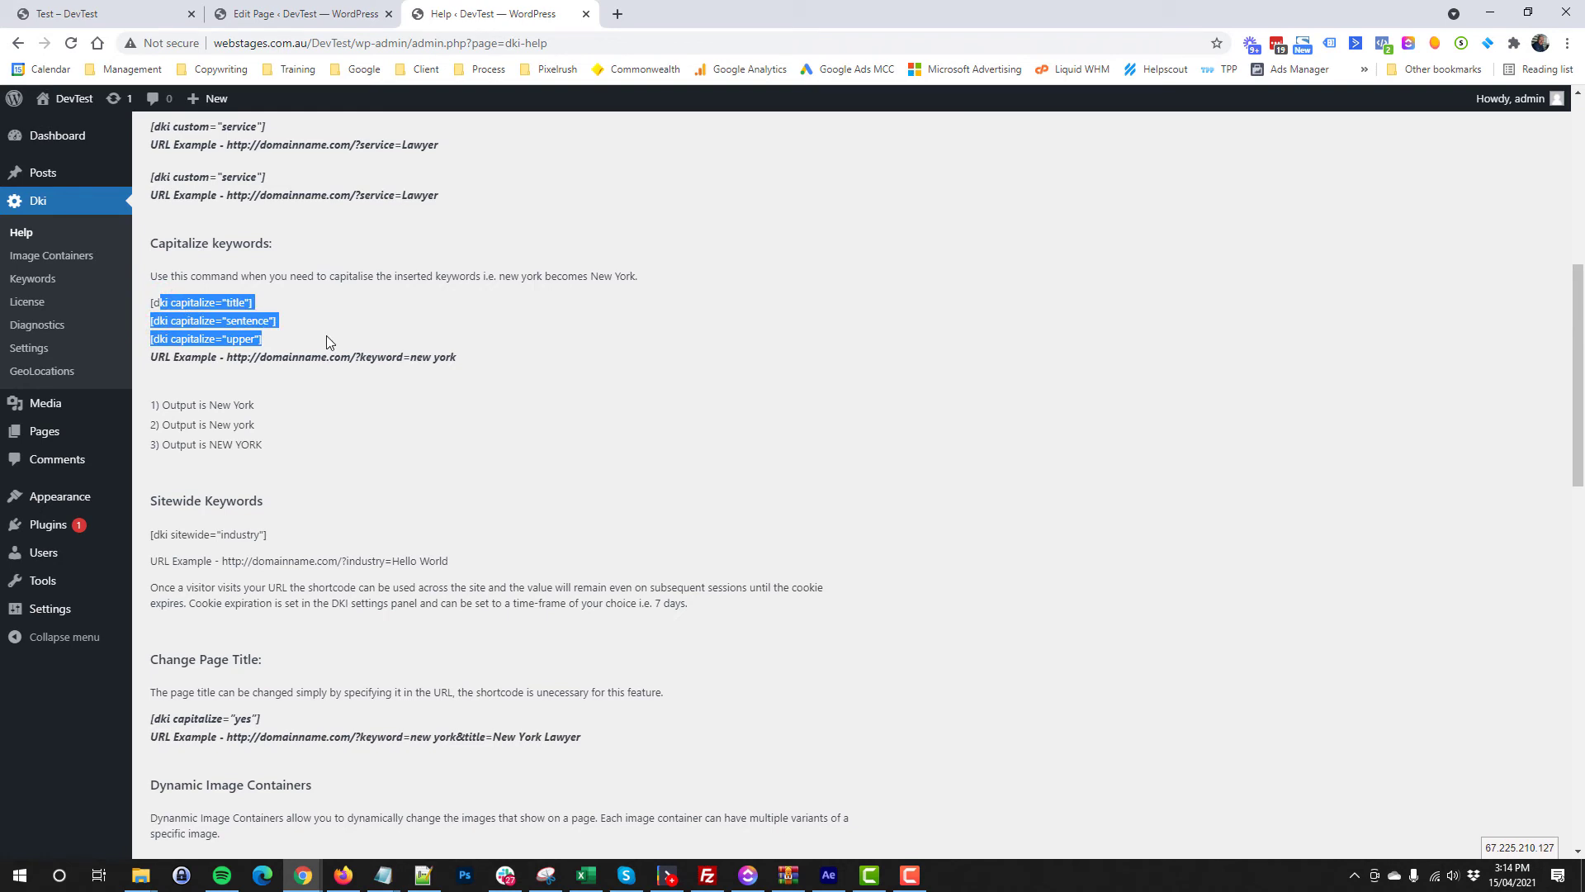
{"action": "scroll", "coordinate": [322, 347], "scroll_direction": "down", "scroll_amount": 1}
{"action": "left_click_drag", "start_coordinate": [155, 316], "coordinate": [283, 364]}
{"action": "left_click", "coordinate": [284, 362]}
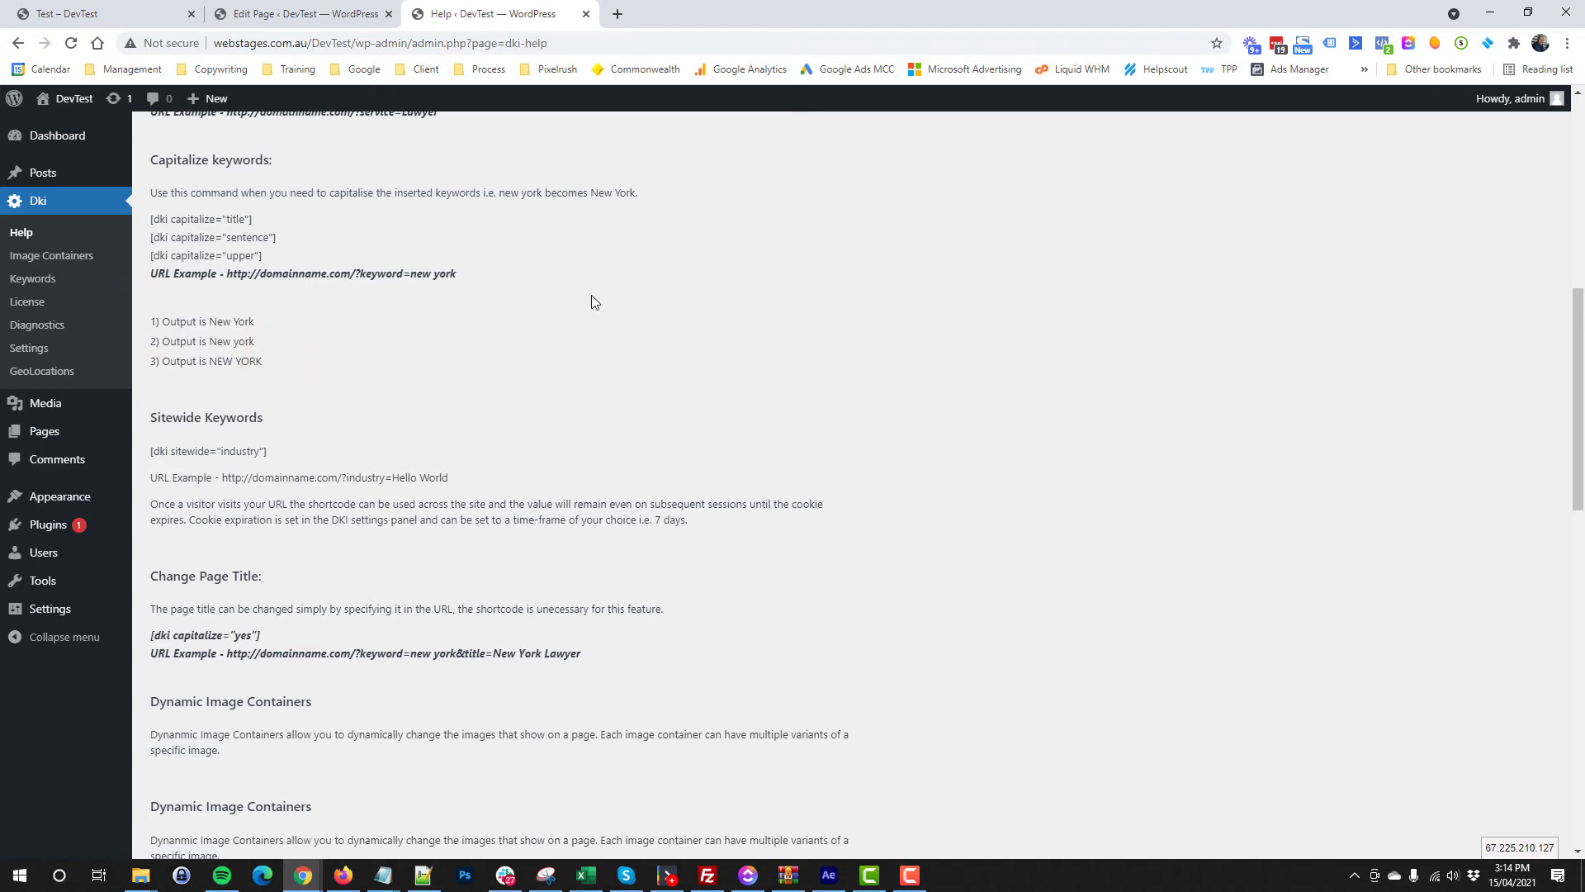
{"action": "scroll", "coordinate": [591, 302], "scroll_direction": "down", "scroll_amount": 2}
{"action": "left_click_drag", "start_coordinate": [166, 253], "coordinate": [465, 339]}
{"action": "left_click", "coordinate": [464, 334]}
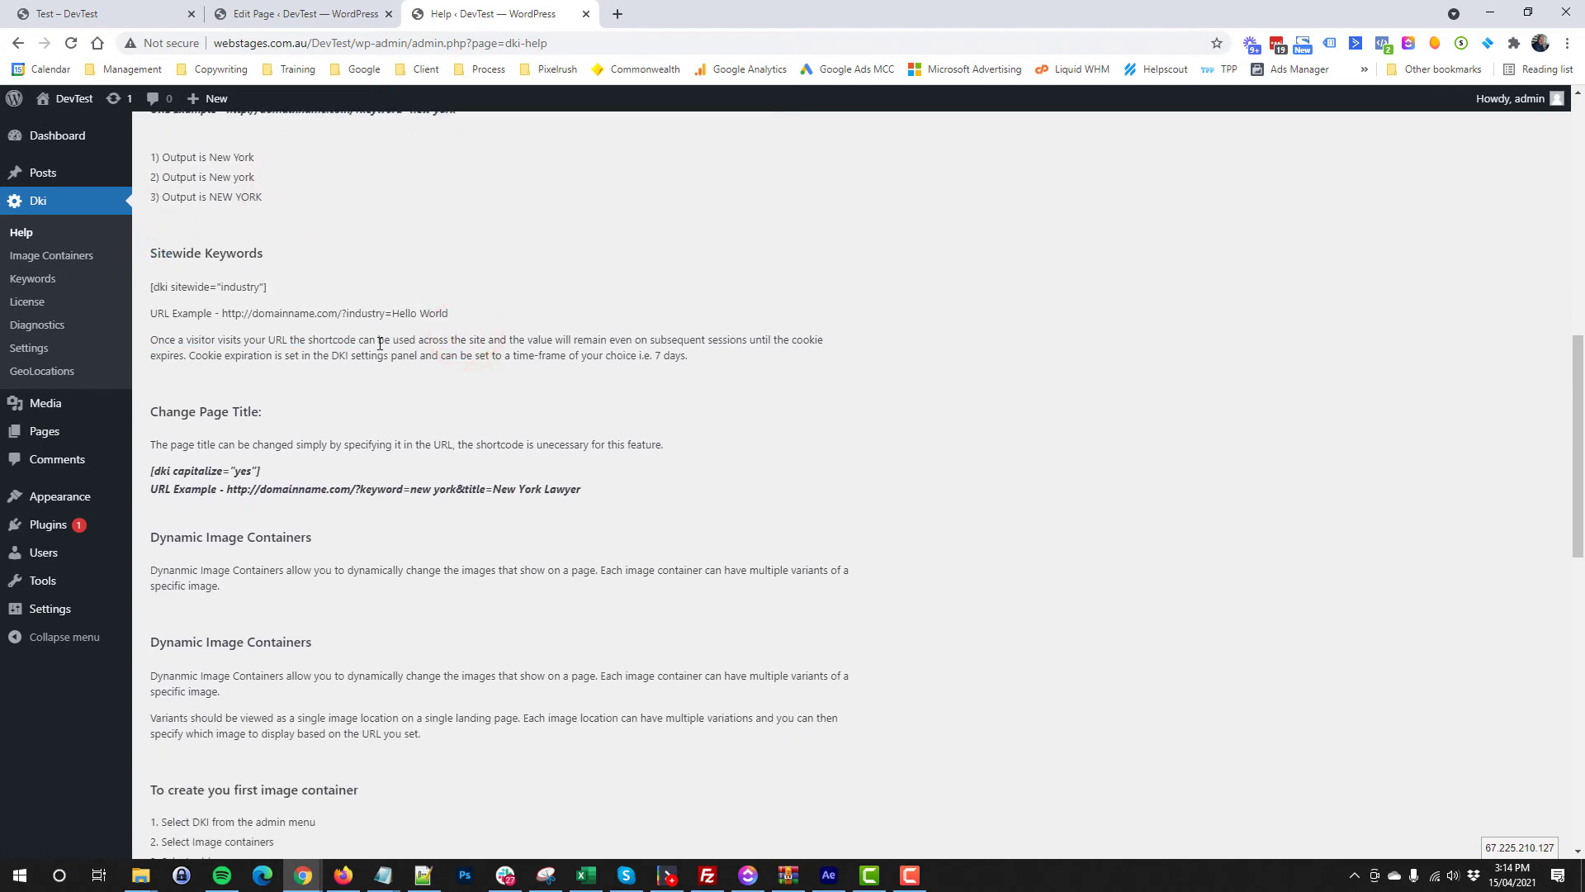
Step: Read the Help sections on changing the page title and dynamic image containers, down to the demo videos
{"action": "scroll", "coordinate": [385, 325], "scroll_direction": "down", "scroll_amount": 2}
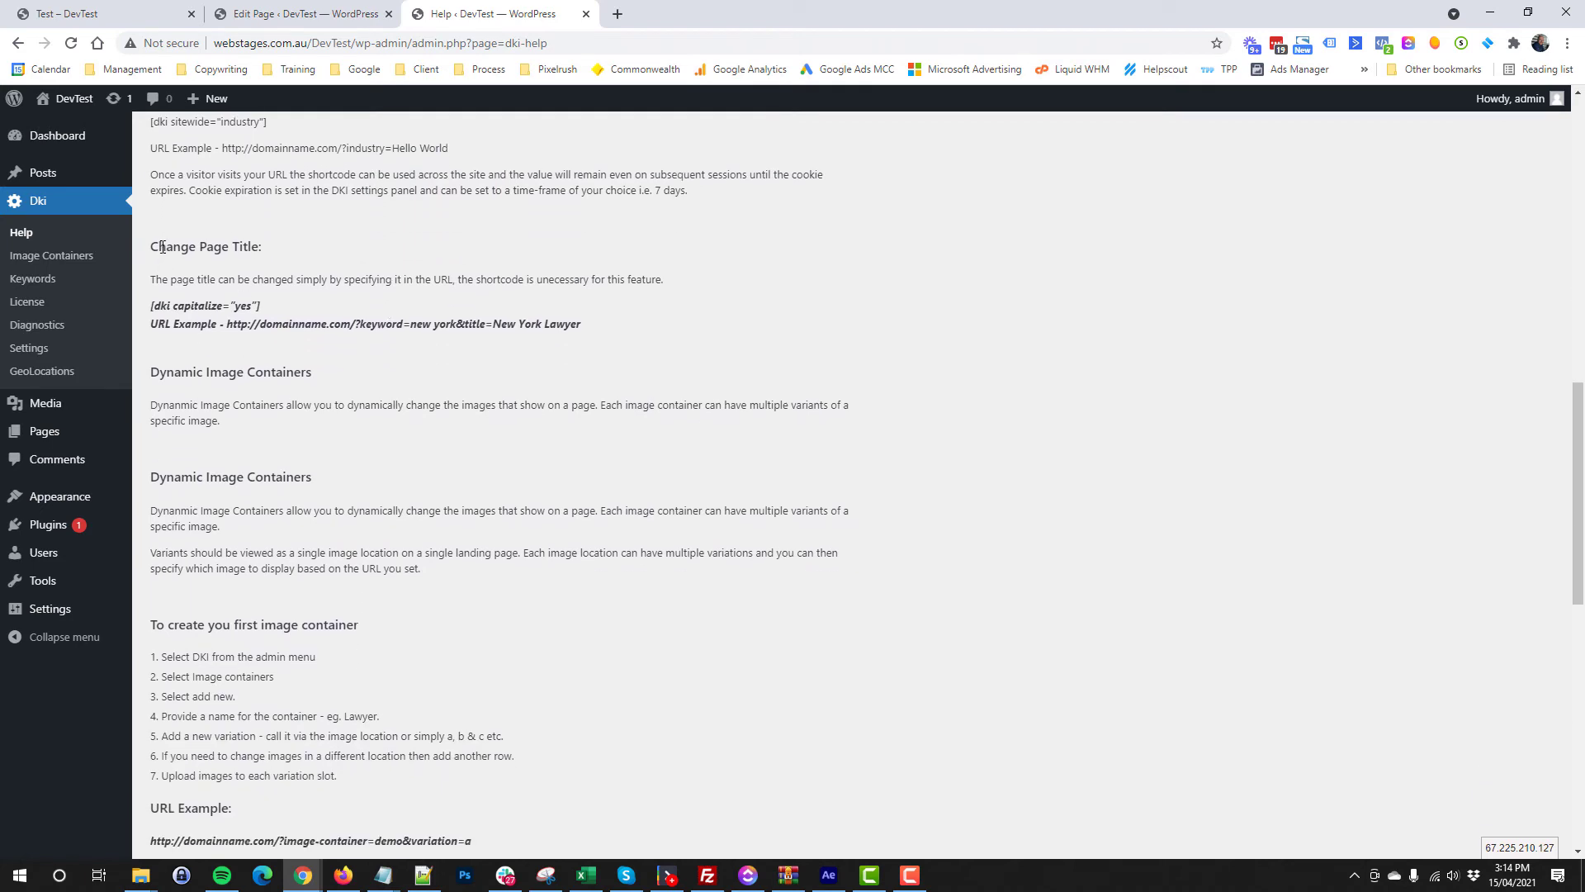
{"action": "left_click_drag", "start_coordinate": [161, 247], "coordinate": [416, 280]}
{"action": "left_click", "coordinate": [413, 279]}
{"action": "scroll", "coordinate": [407, 294], "scroll_direction": "down", "scroll_amount": 2}
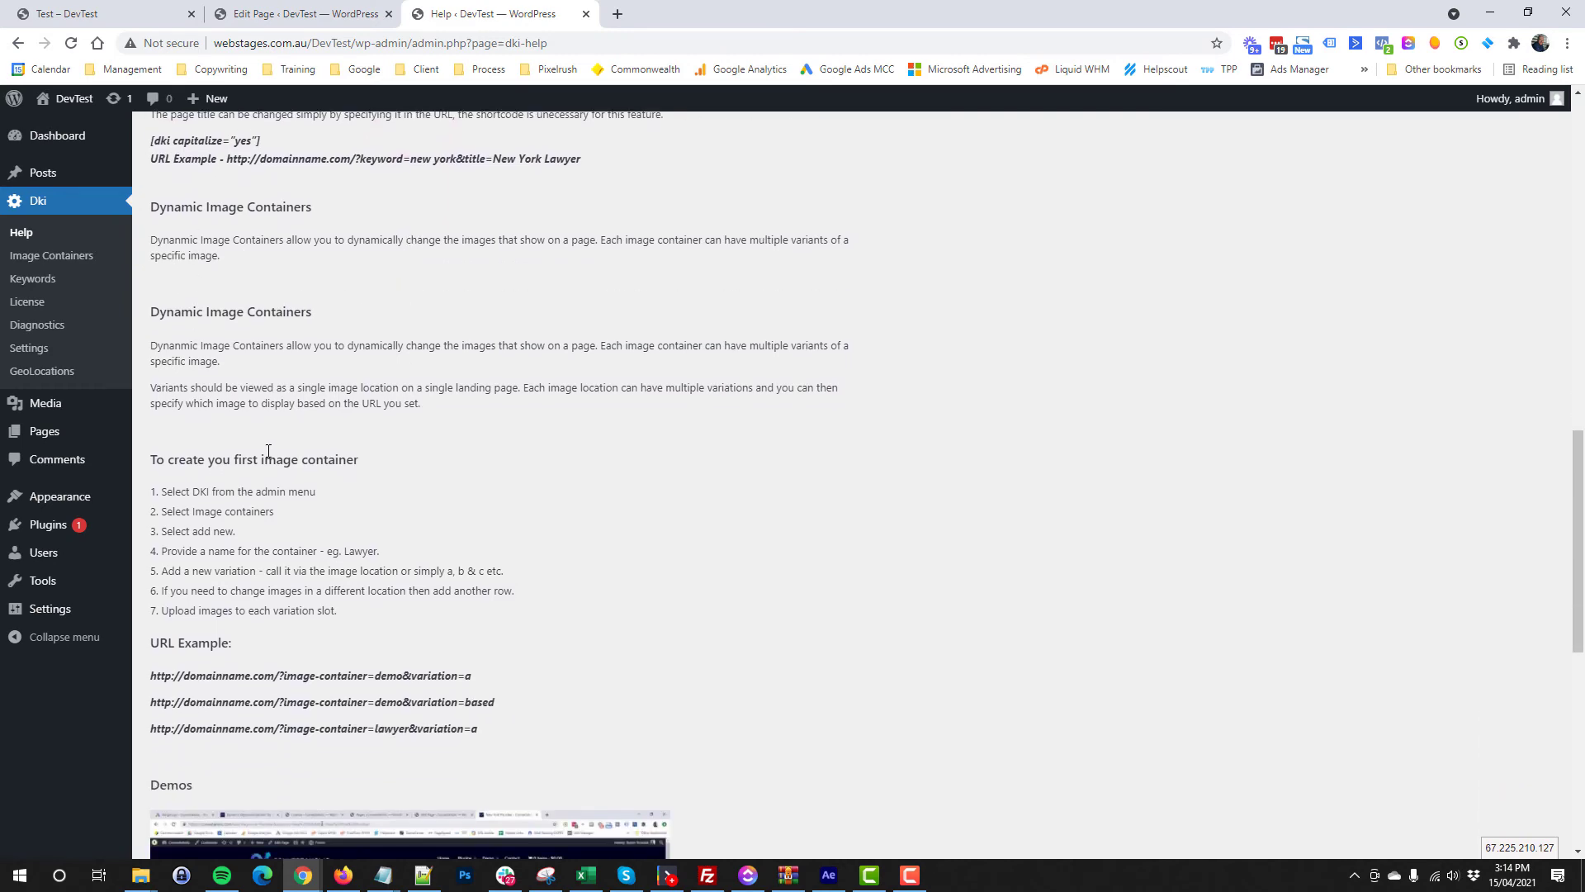
{"action": "scroll", "coordinate": [258, 403], "scroll_direction": "down", "scroll_amount": 5}
{"action": "scroll", "coordinate": [251, 389], "scroll_direction": "down", "scroll_amount": 3}
Step: Return to the start of the DKI Help page and review the basic shortcode and default keyword examples
{"action": "scroll", "coordinate": [271, 412], "scroll_direction": "up", "scroll_amount": 15}
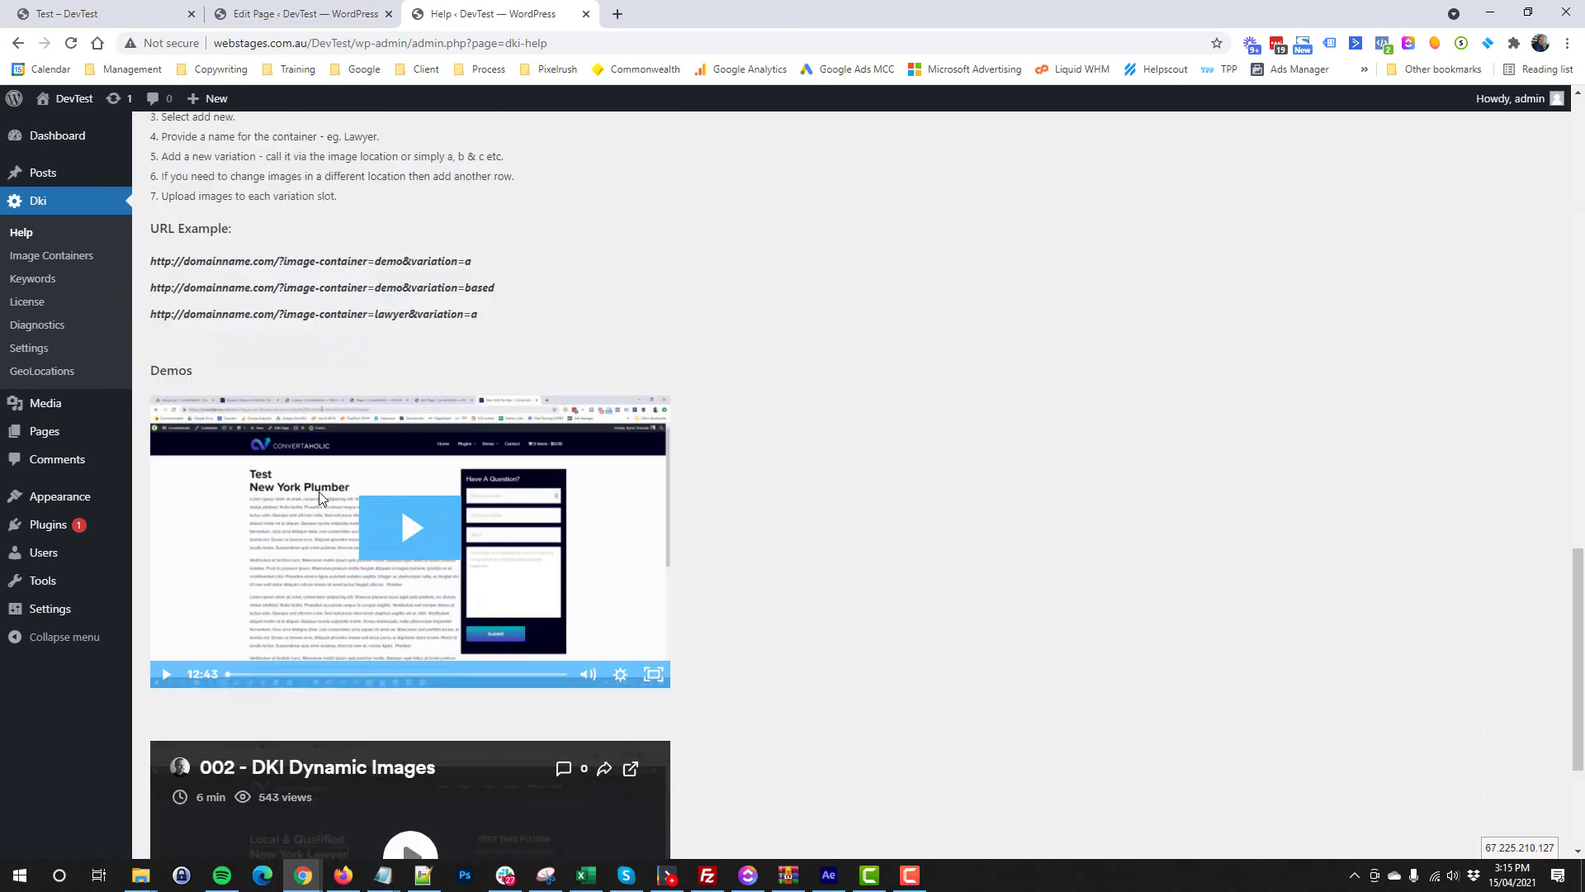
{"action": "scroll", "coordinate": [185, 279], "scroll_direction": "up", "scroll_amount": 1}
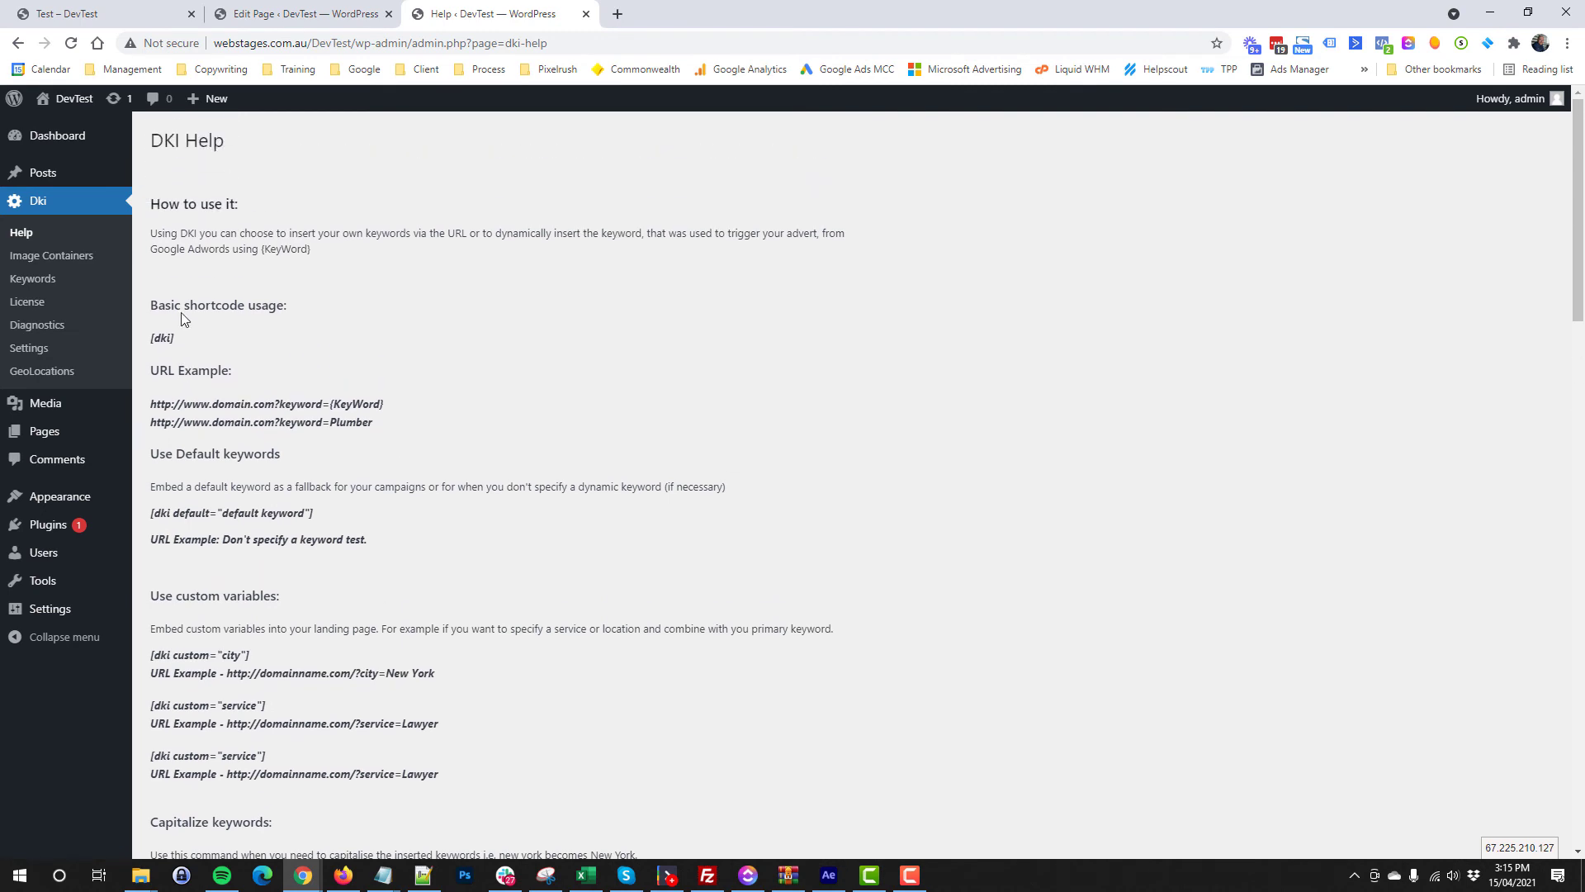
{"action": "left_click_drag", "start_coordinate": [158, 231], "coordinate": [338, 565]}
{"action": "left_click", "coordinate": [350, 623]}
Step: In the Test page editor, add default="Sydney" to the first paragraph's location shortcode and update the page
{"action": "left_click", "coordinate": [263, 14]}
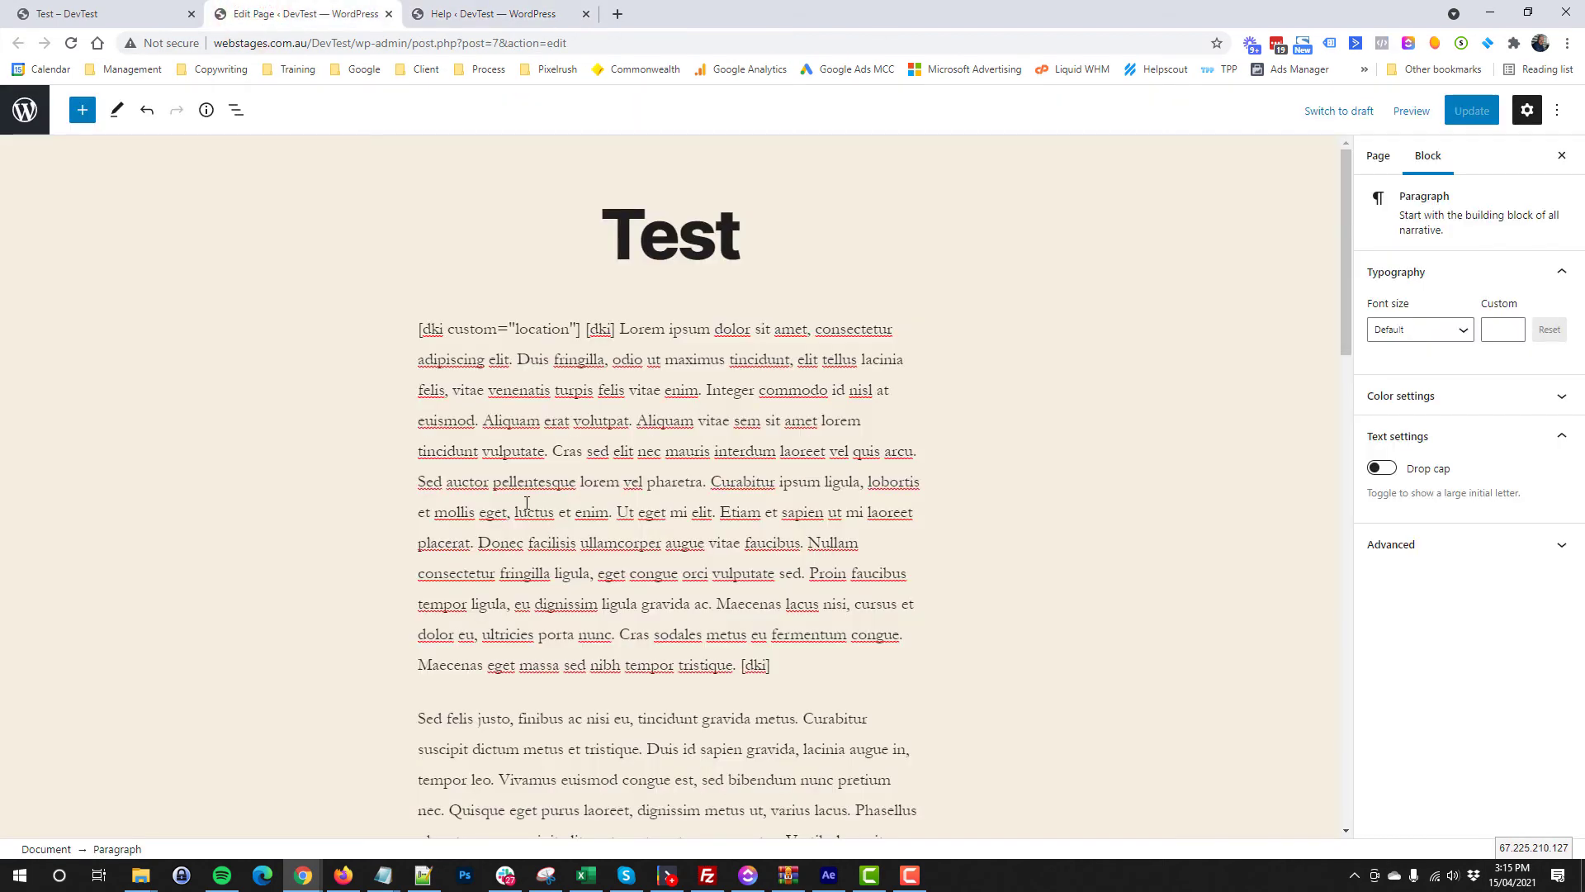
{"action": "left_click", "coordinate": [573, 327]}
{"action": "type", "text": "defa"}
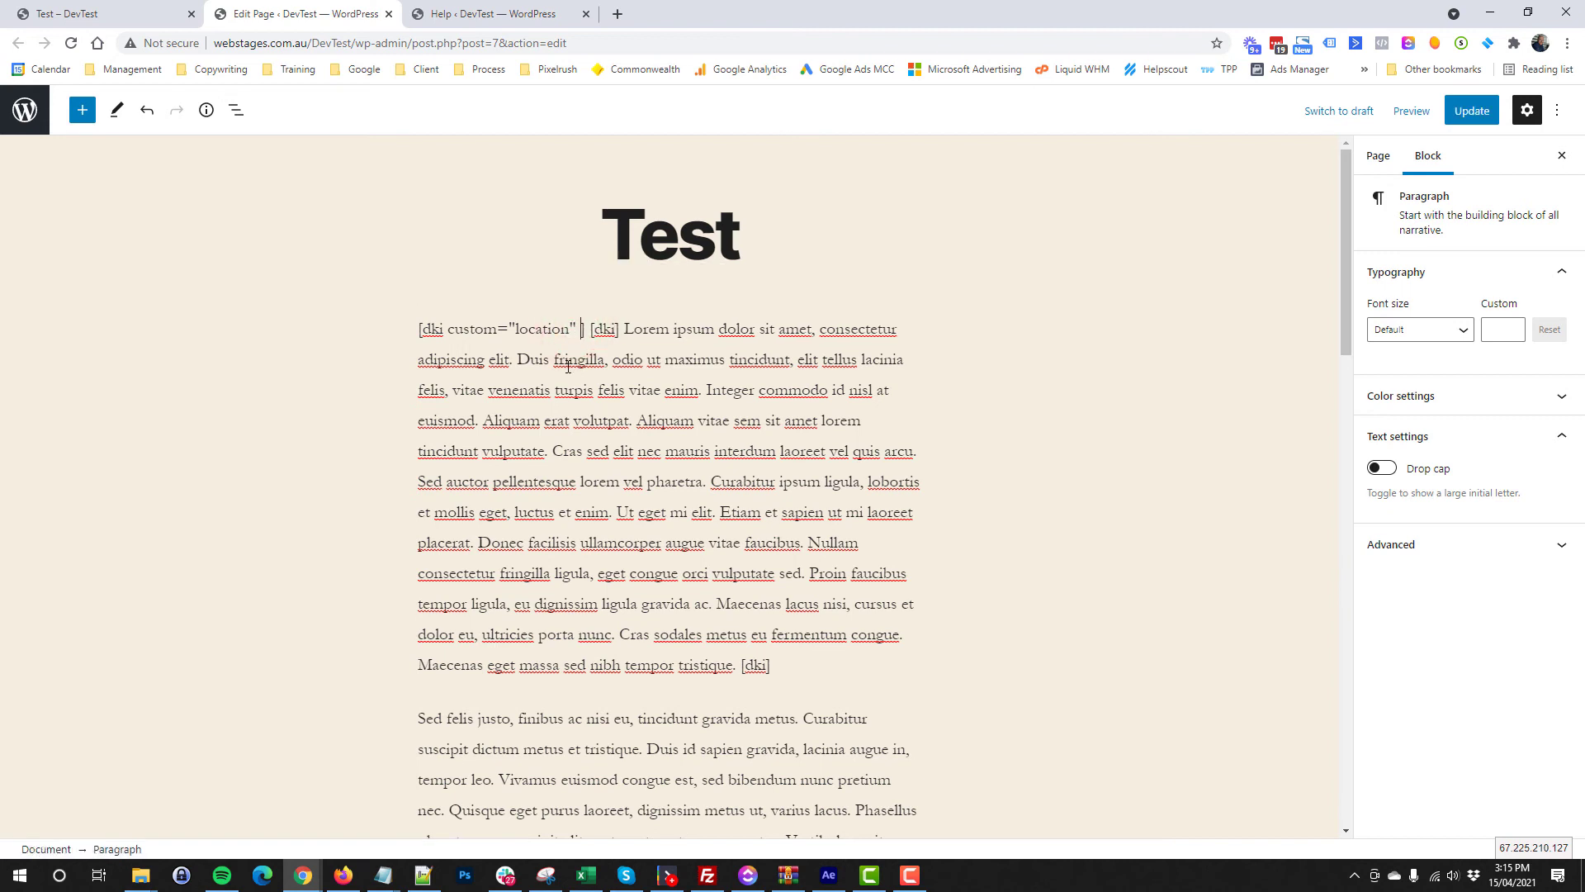
{"action": "type", "text": "ult"}
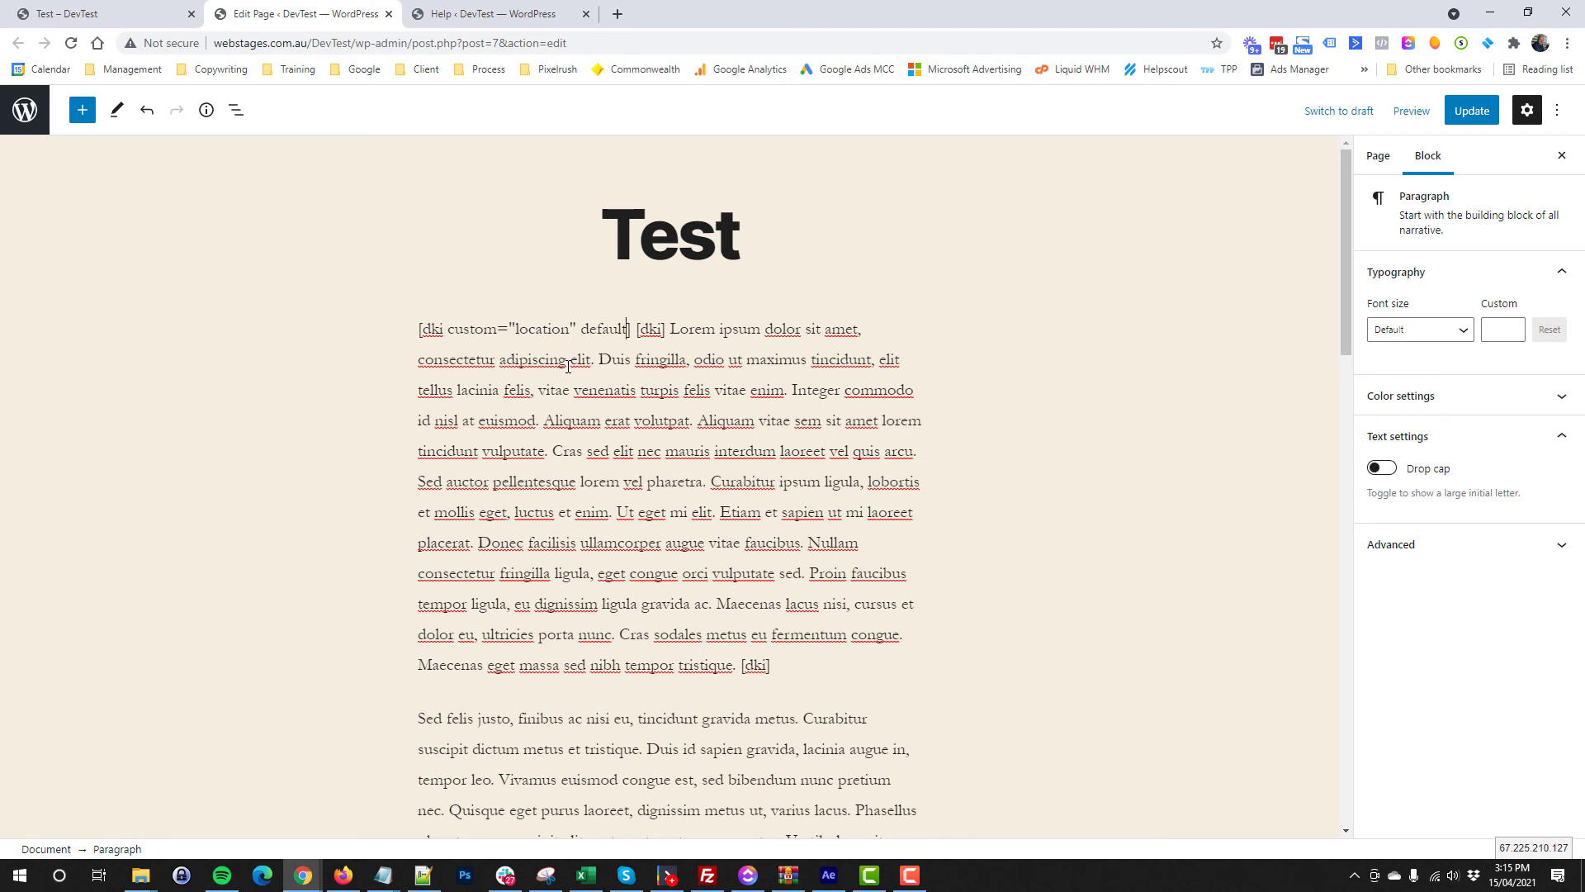
{"action": "type", "text": "="}
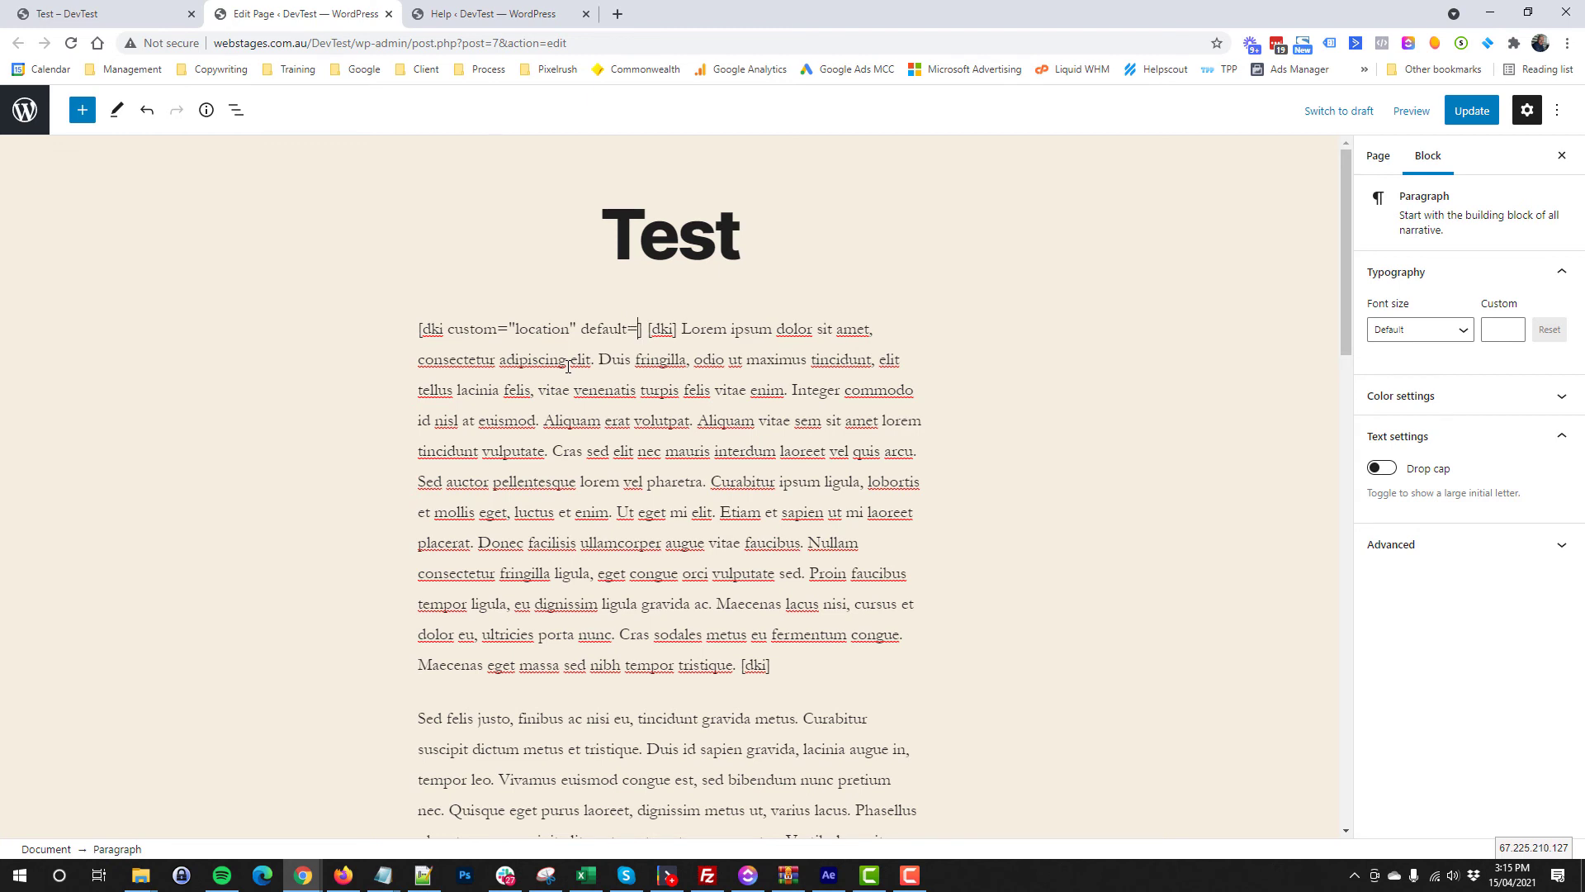
{"action": "type", "text": "\"Sydn"}
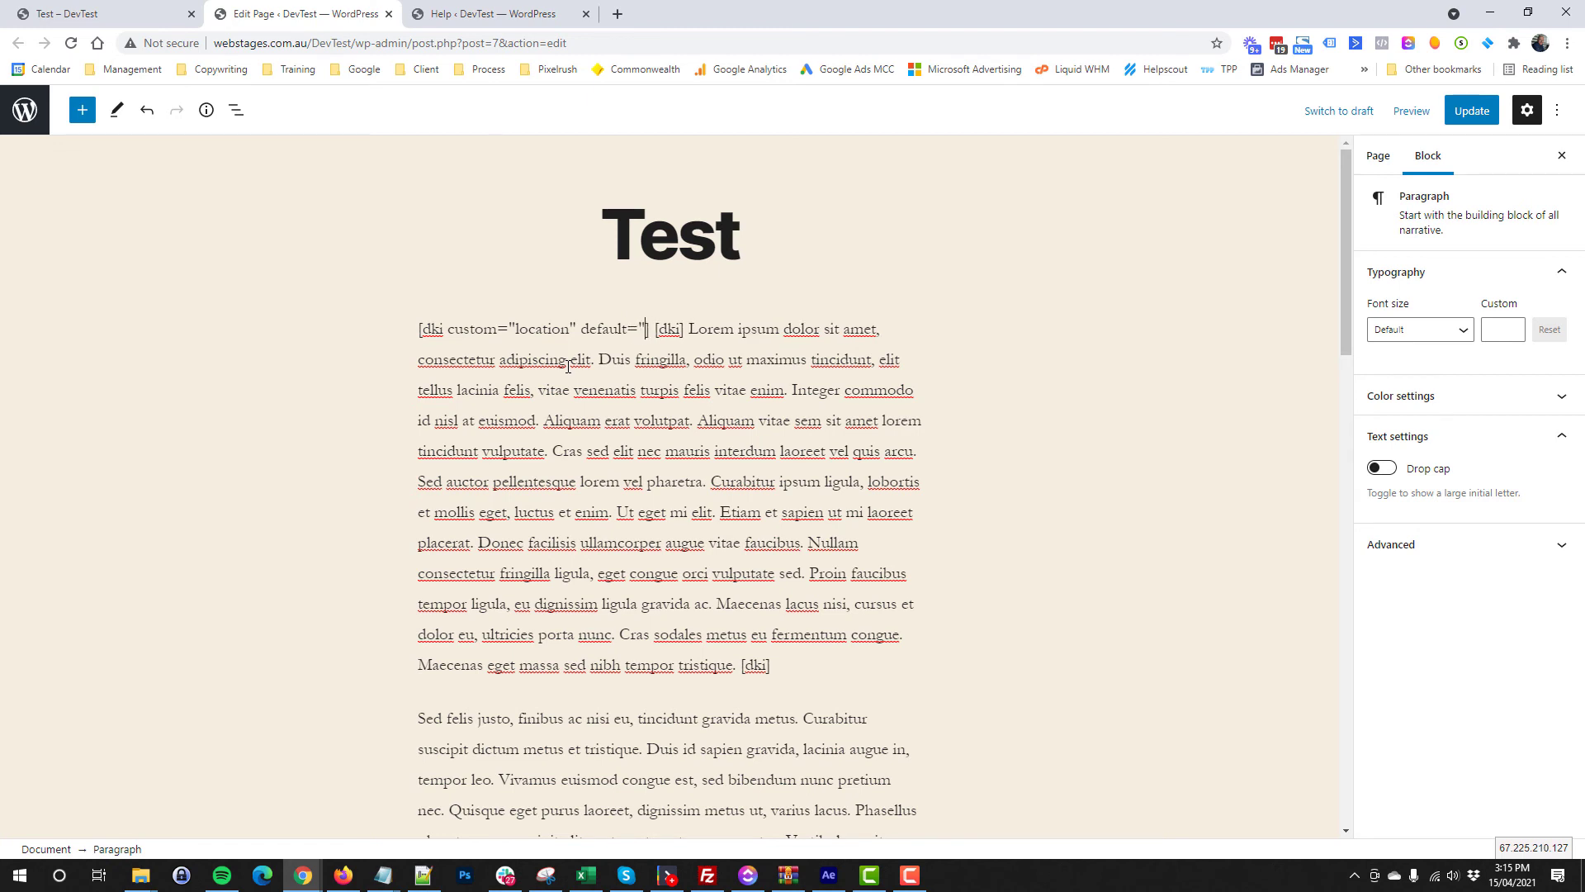
{"action": "type", "text": "ey\""}
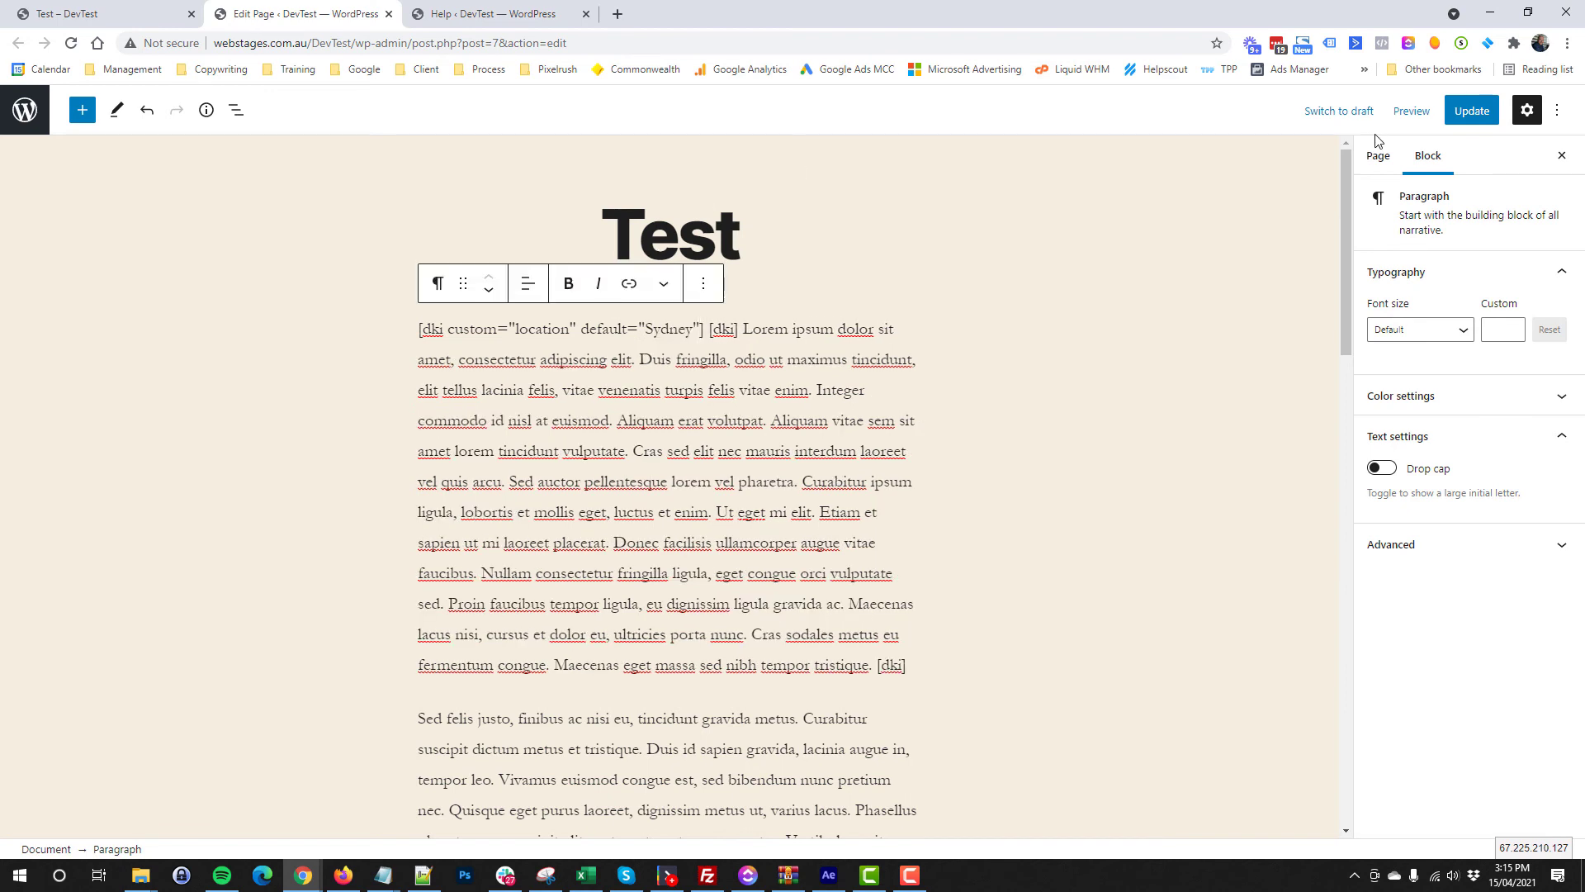
{"action": "left_click", "coordinate": [1469, 111]}
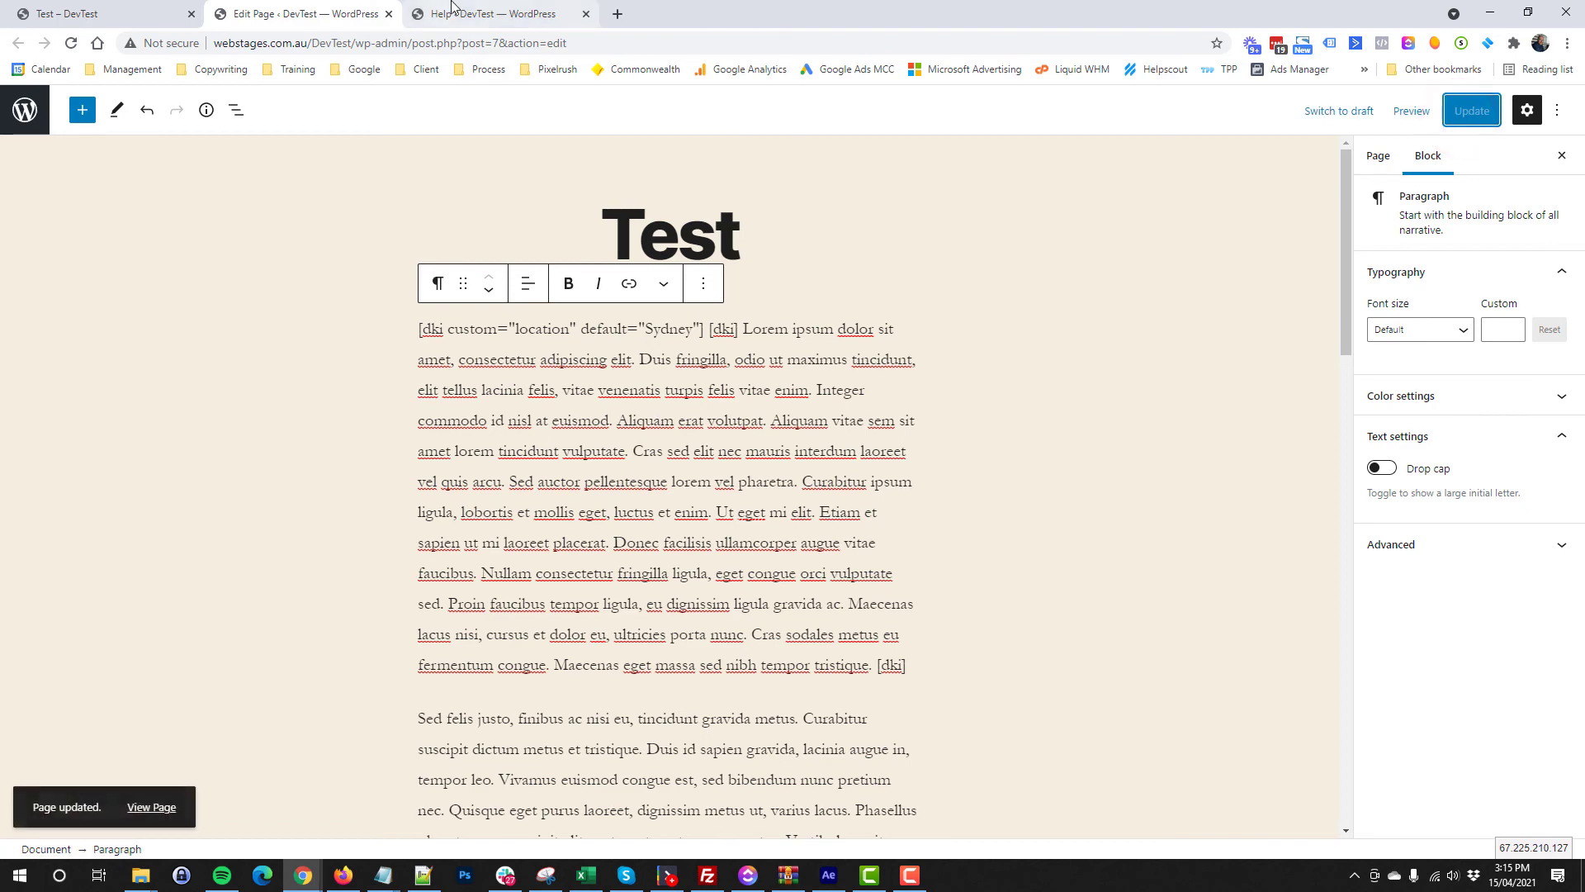
Step: Open the updated Test page in a new tab without URL parameters and examine the location at the start of the first paragraph
{"action": "left_click", "coordinate": [151, 805], "text": "ctrl"}
{"action": "left_click", "coordinate": [455, 10]}
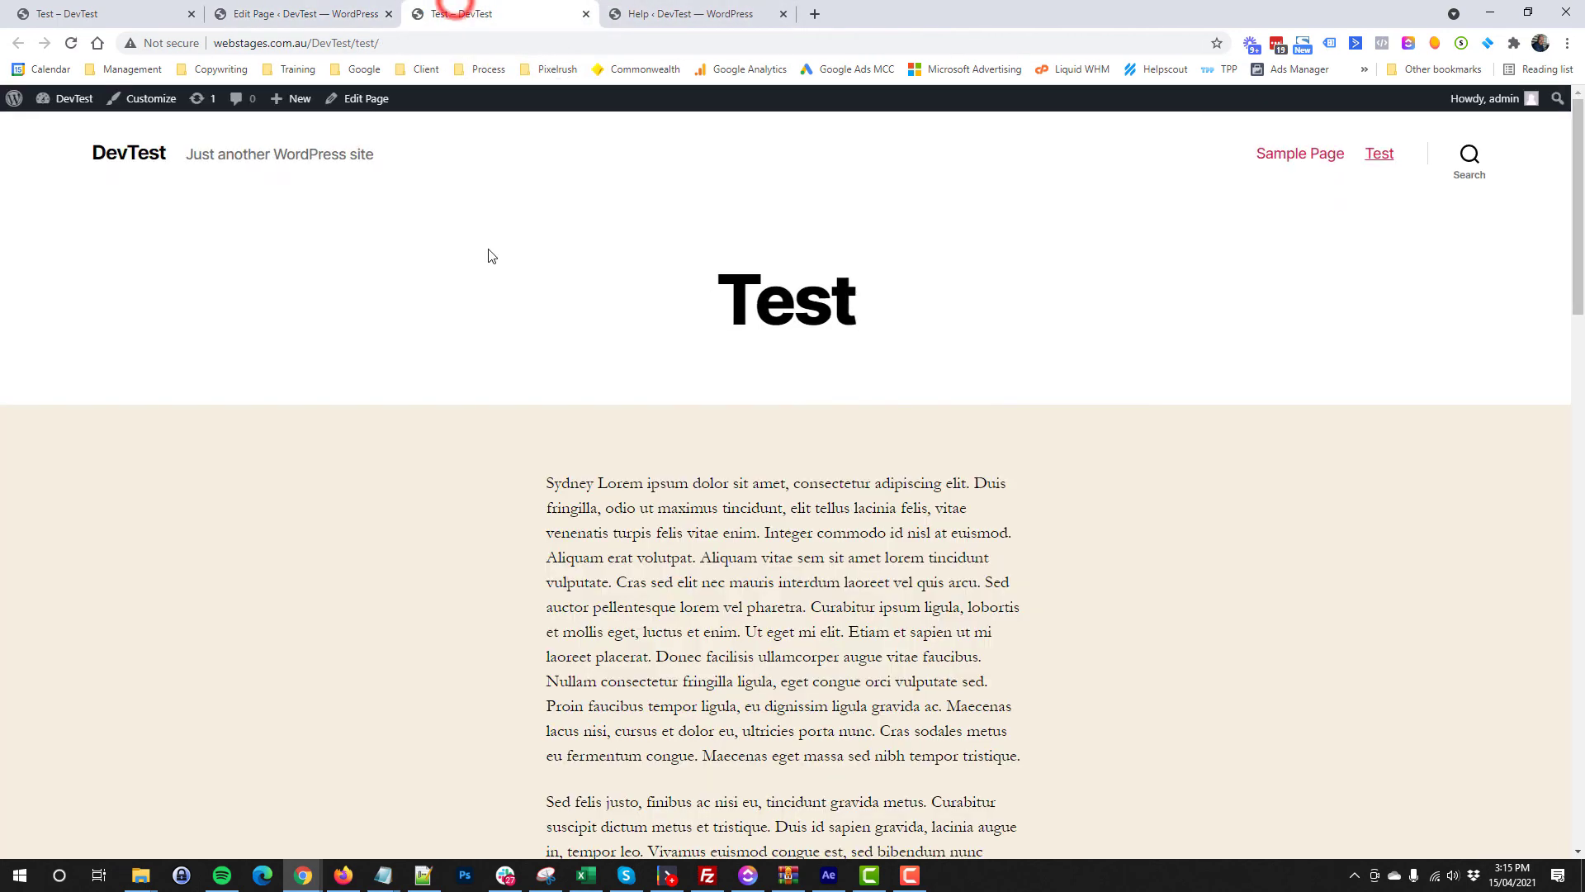
{"action": "double_click", "coordinate": [549, 483]}
{"action": "left_click", "coordinate": [584, 488]}
{"action": "double_click", "coordinate": [578, 486]}
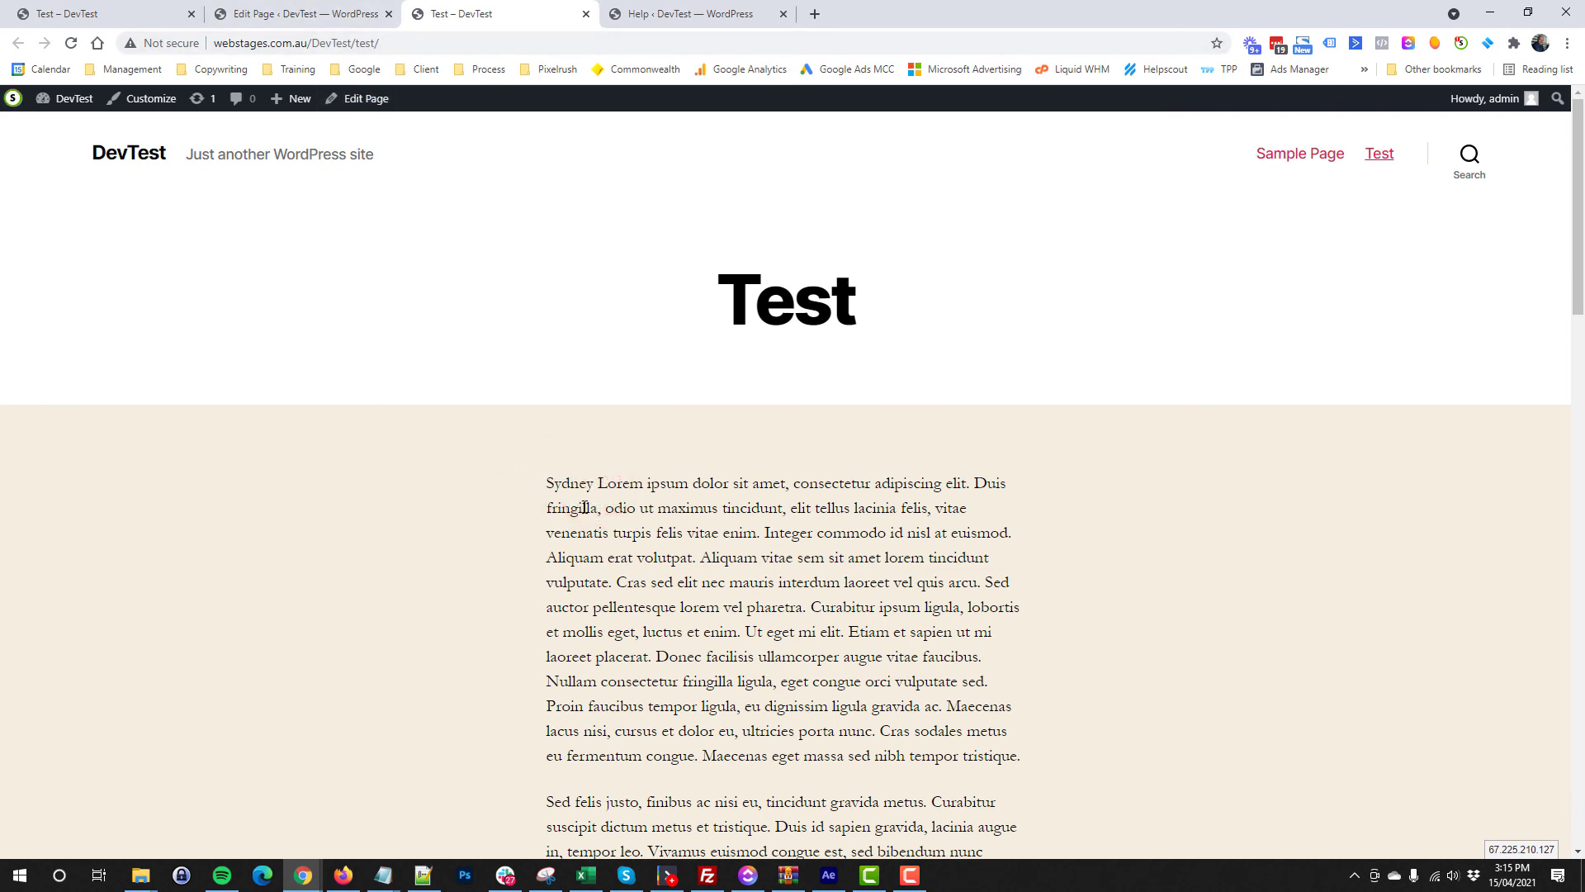
{"action": "double_click", "coordinate": [592, 482]}
{"action": "left_click", "coordinate": [523, 491]}
Step: Return to the page editor and review the default attribute in the first paragraph's location shortcode
{"action": "left_click", "coordinate": [239, 12]}
{"action": "left_click_drag", "start_coordinate": [577, 329], "coordinate": [696, 332]}
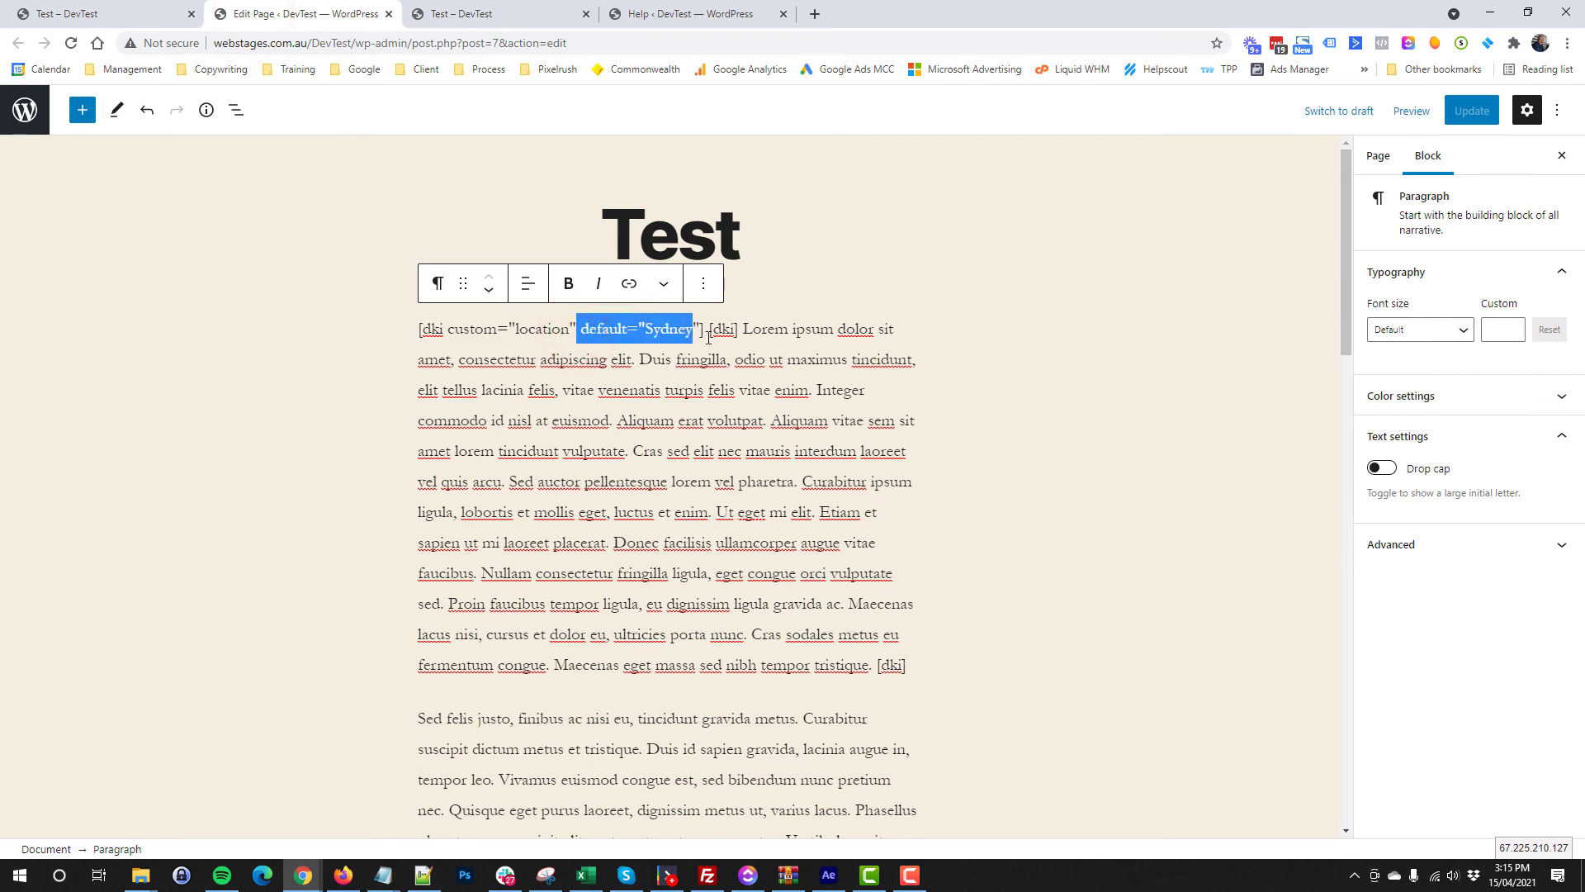
{"action": "left_click", "coordinate": [669, 329]}
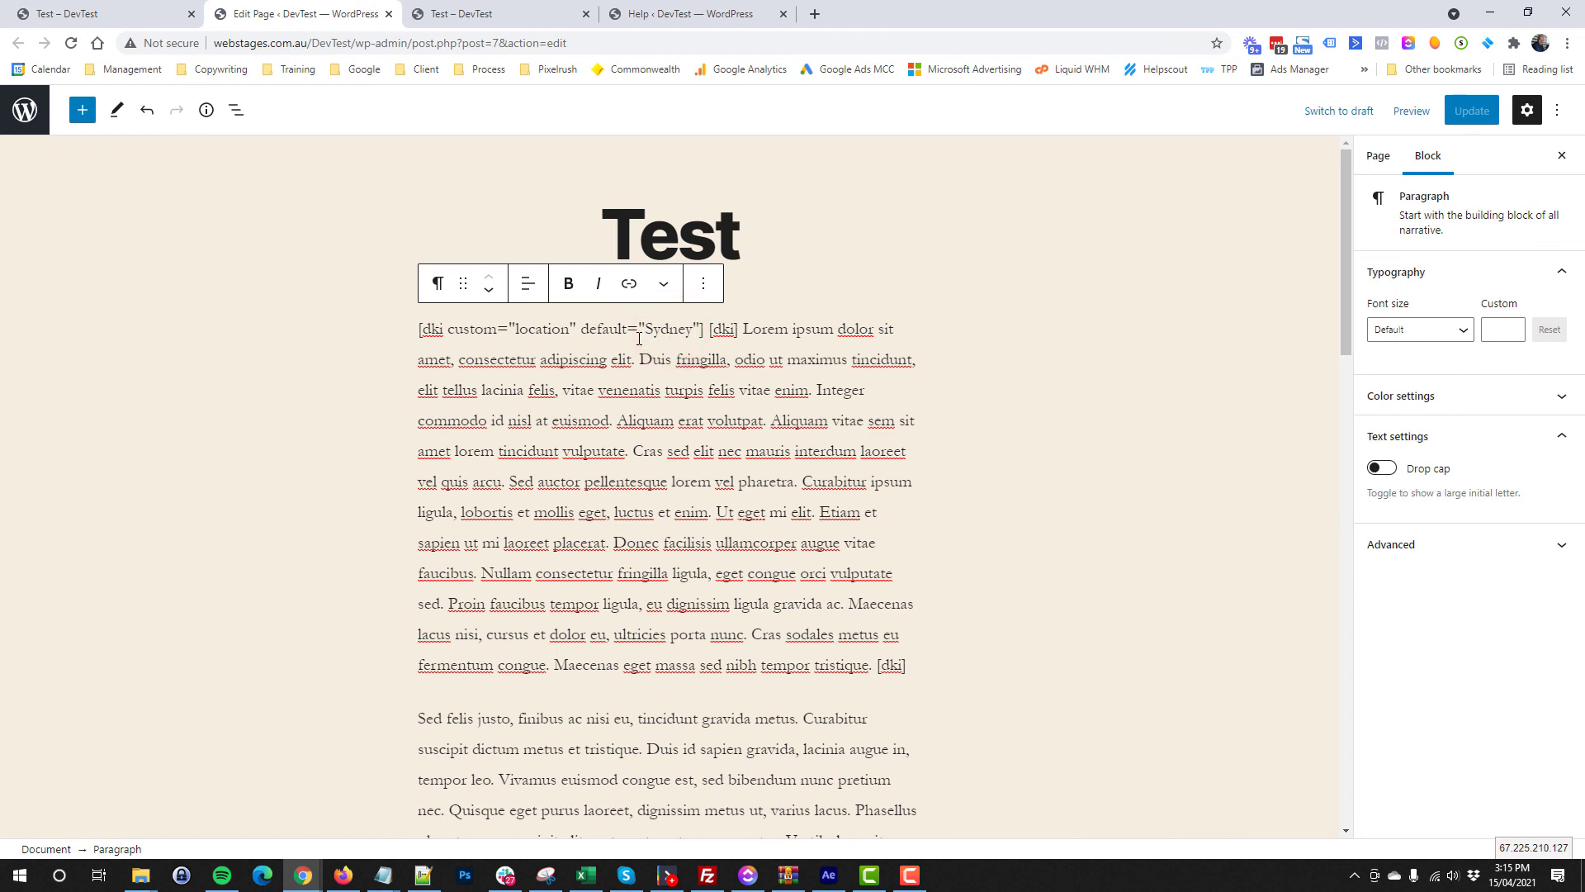